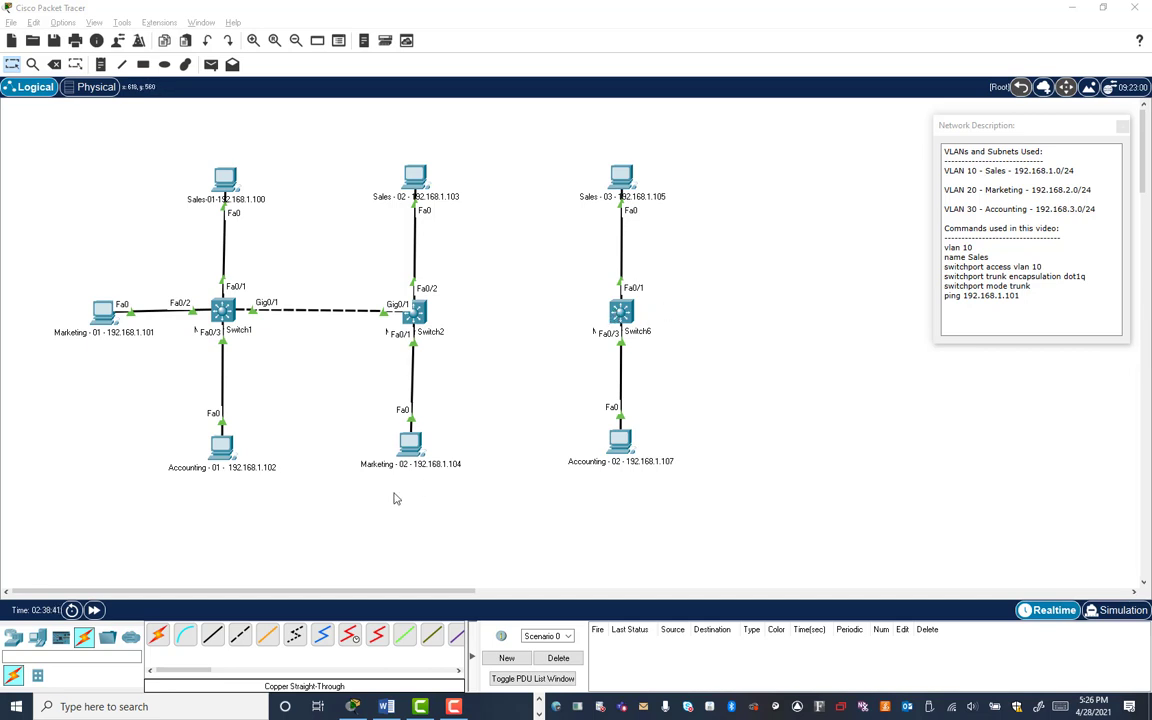
# Step: Add a PC to the workspace beside Switch6, on the side facing away from Switch2
pyautogui.click(37, 638)
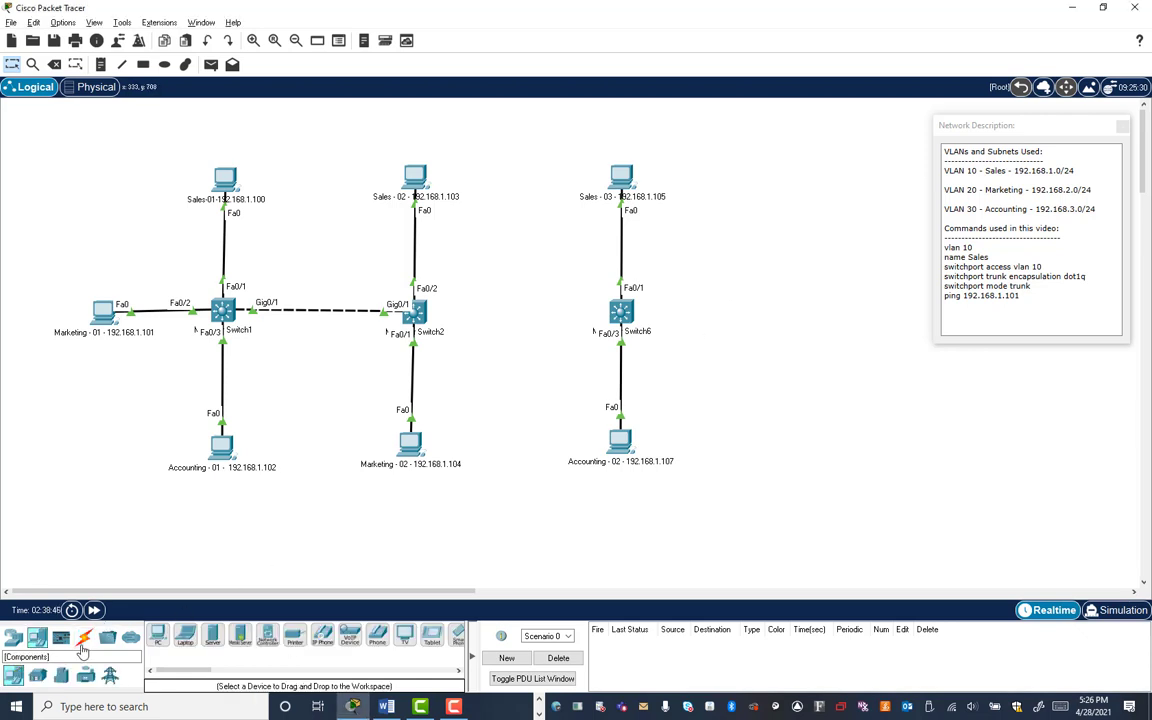
pyautogui.click(158, 638)
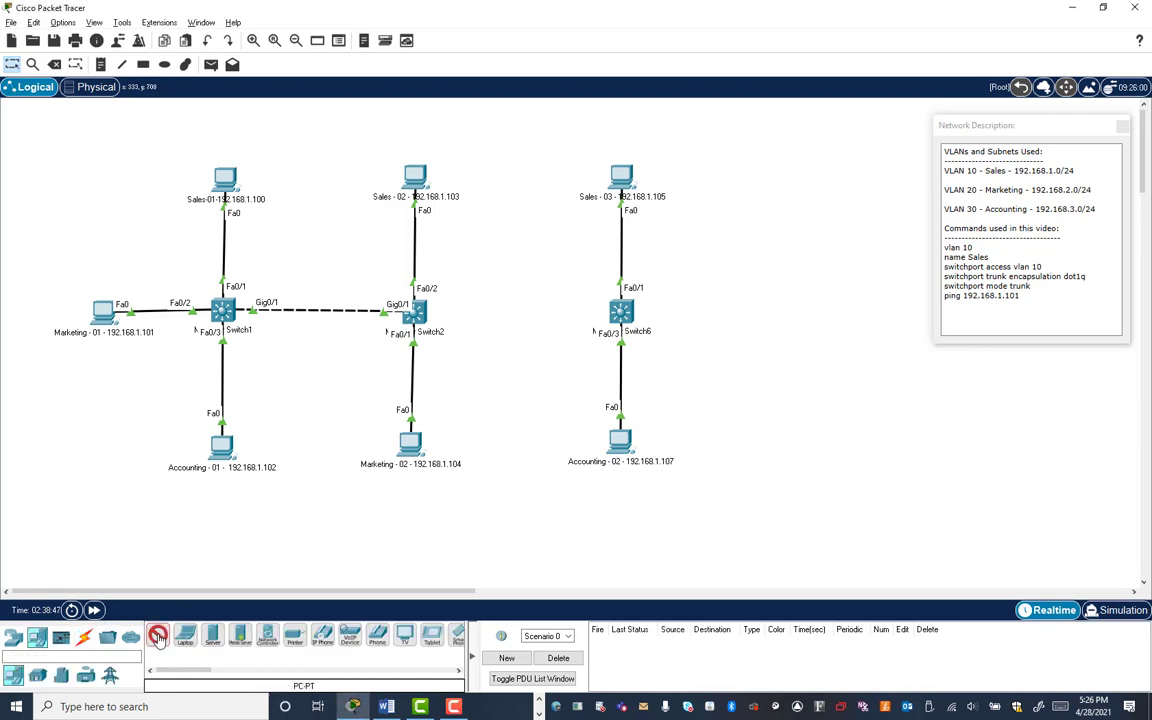
pyautogui.click(762, 311)
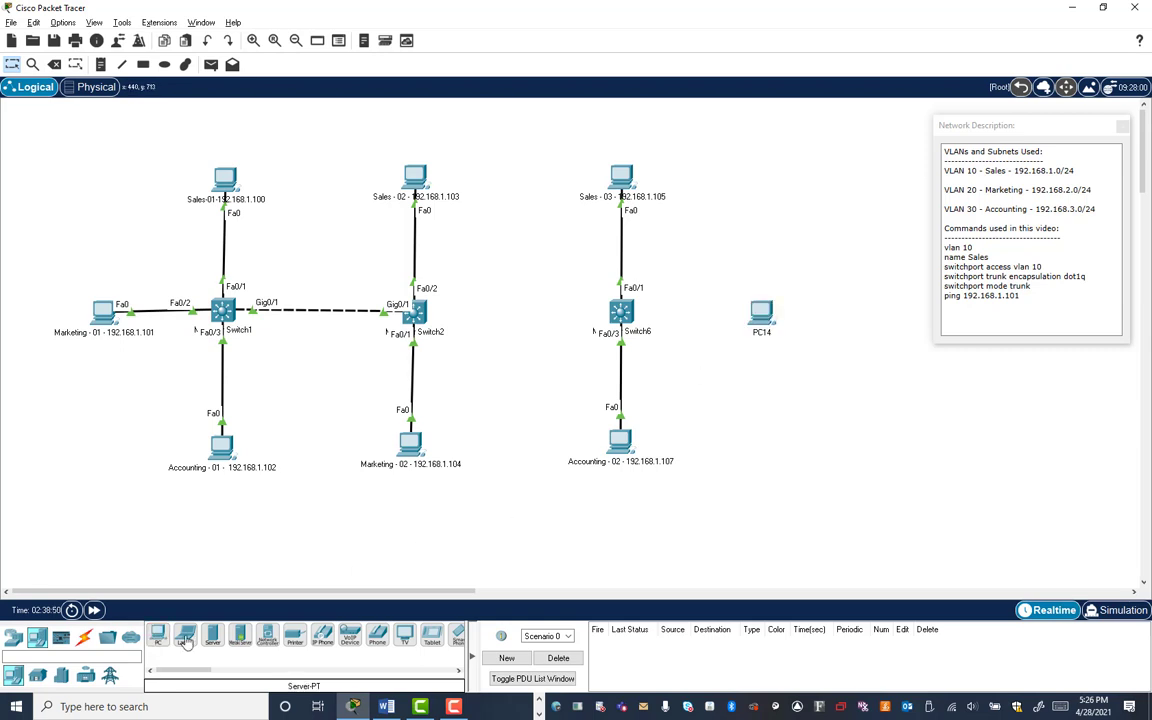
# Step: Connect the new PC's FastEthernet0 port to Switch6's FastEthernet0/2 port with a copper straight-through cable
pyautogui.click(84, 638)
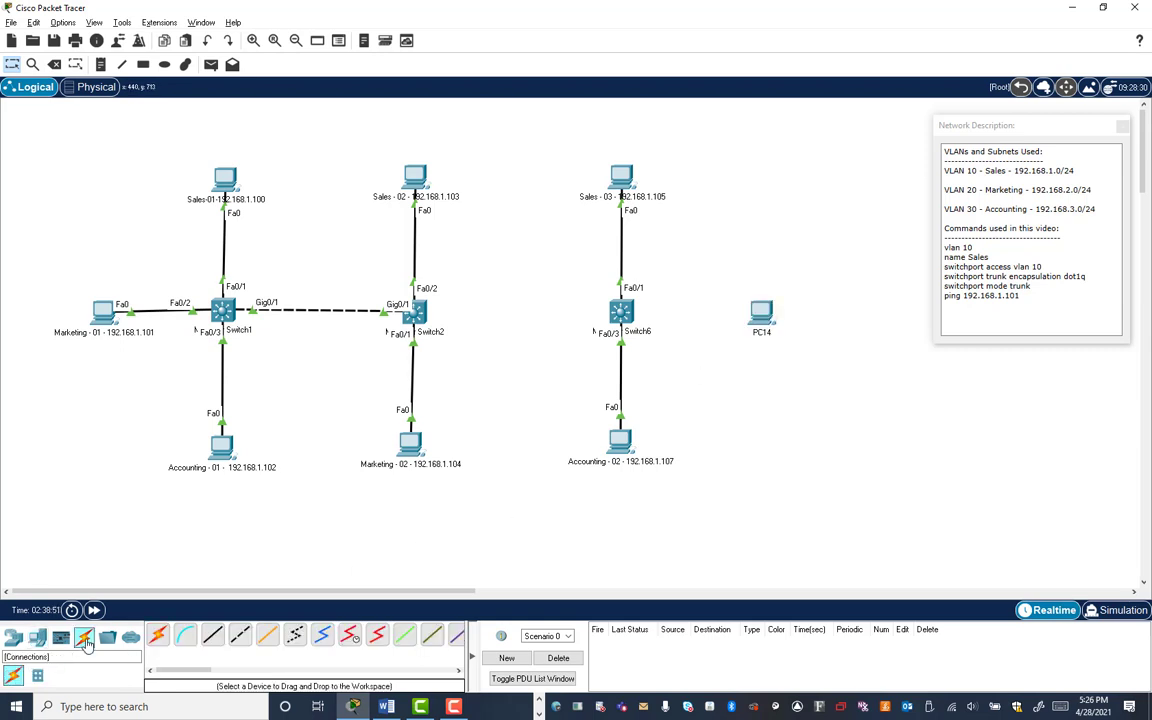
pyautogui.click(211, 636)
pyautogui.click(762, 314)
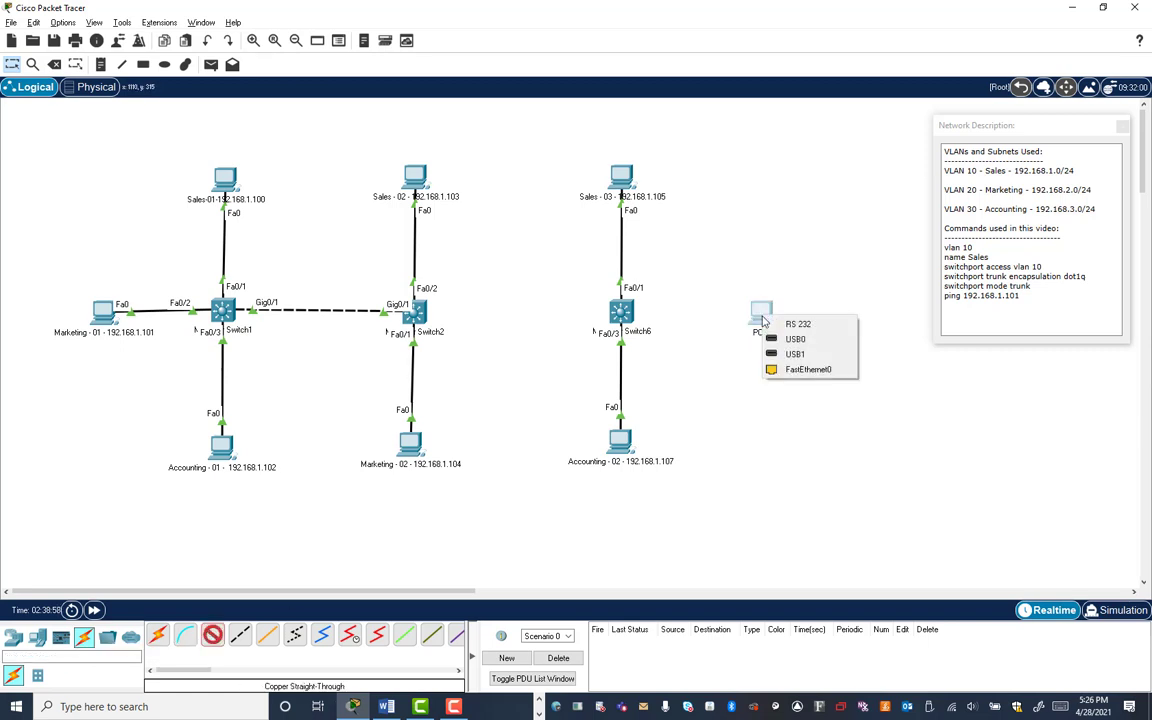
pyautogui.click(799, 370)
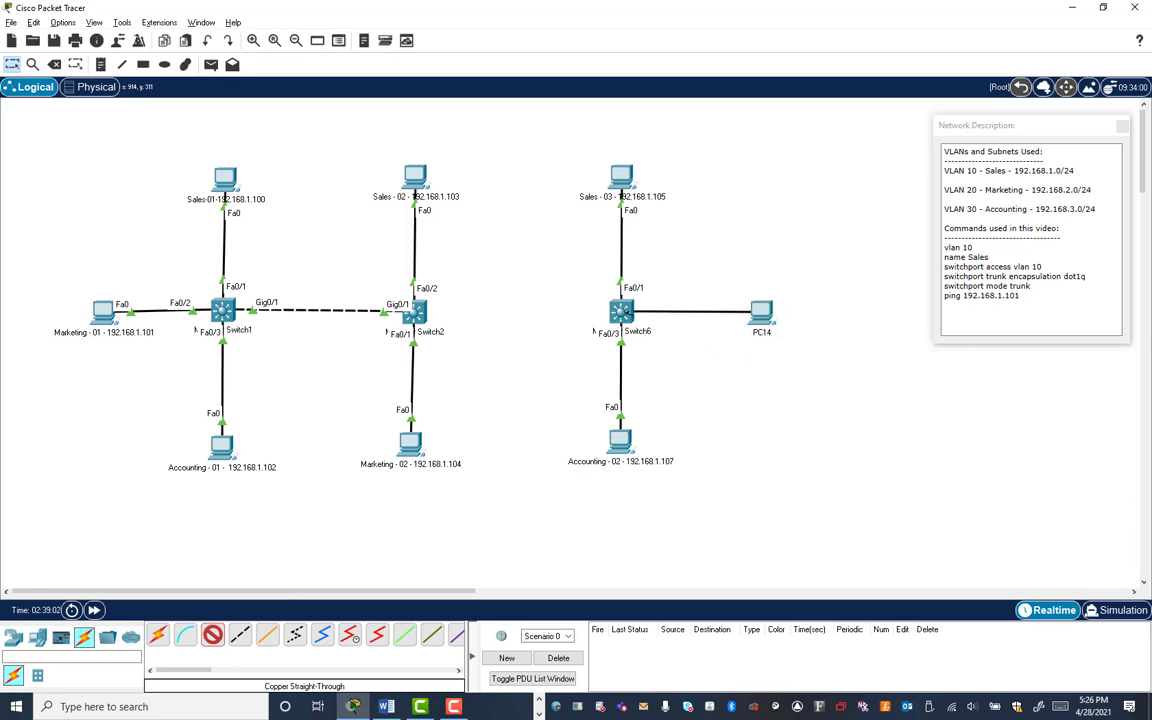
pyautogui.click(621, 312)
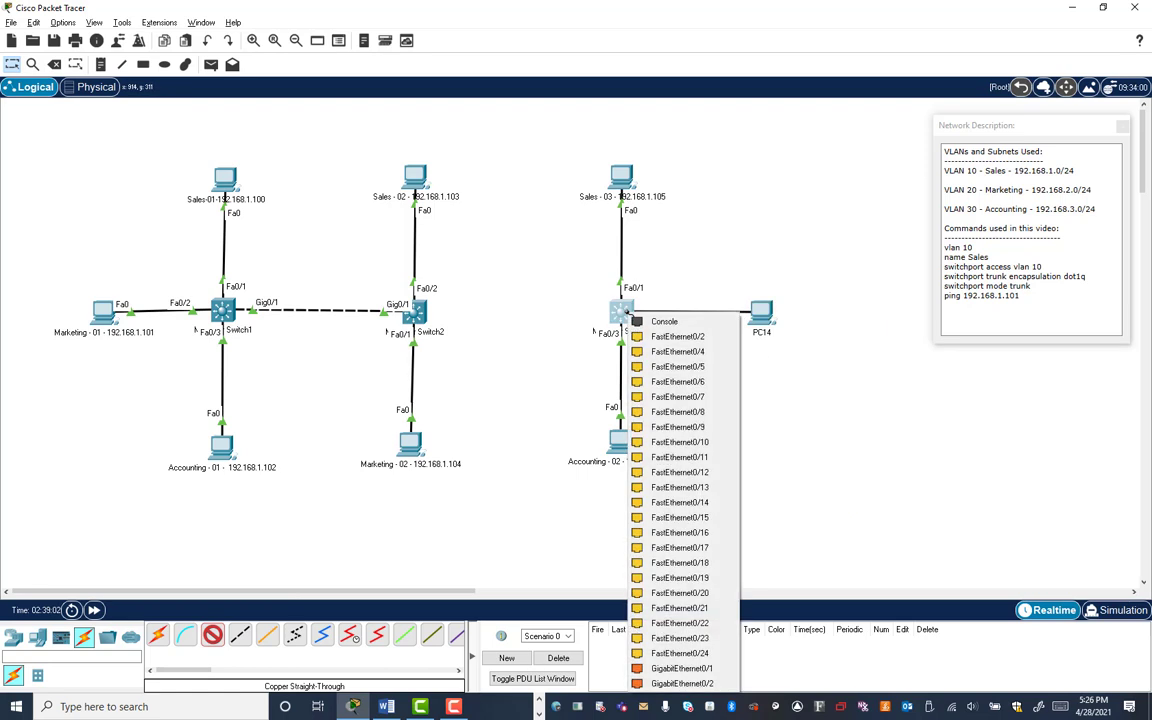
pyautogui.click(687, 338)
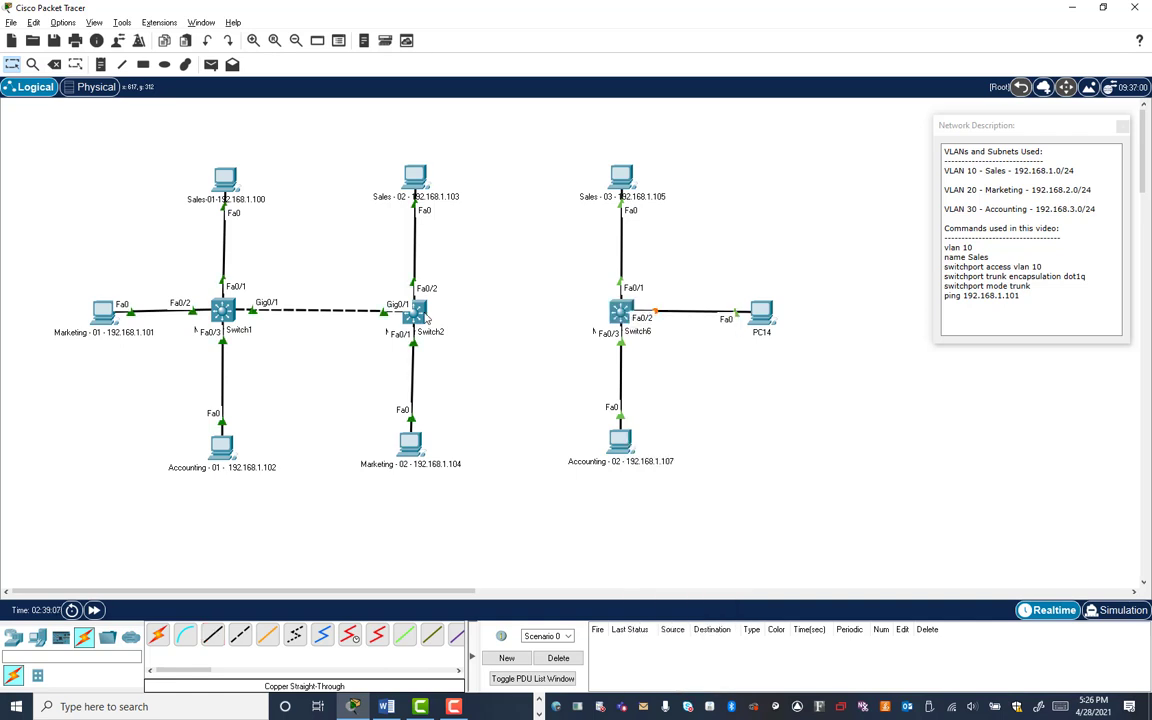
# Step: Link Switch2 to Switch6 using the automatically chosen connection type
pyautogui.click(157, 635)
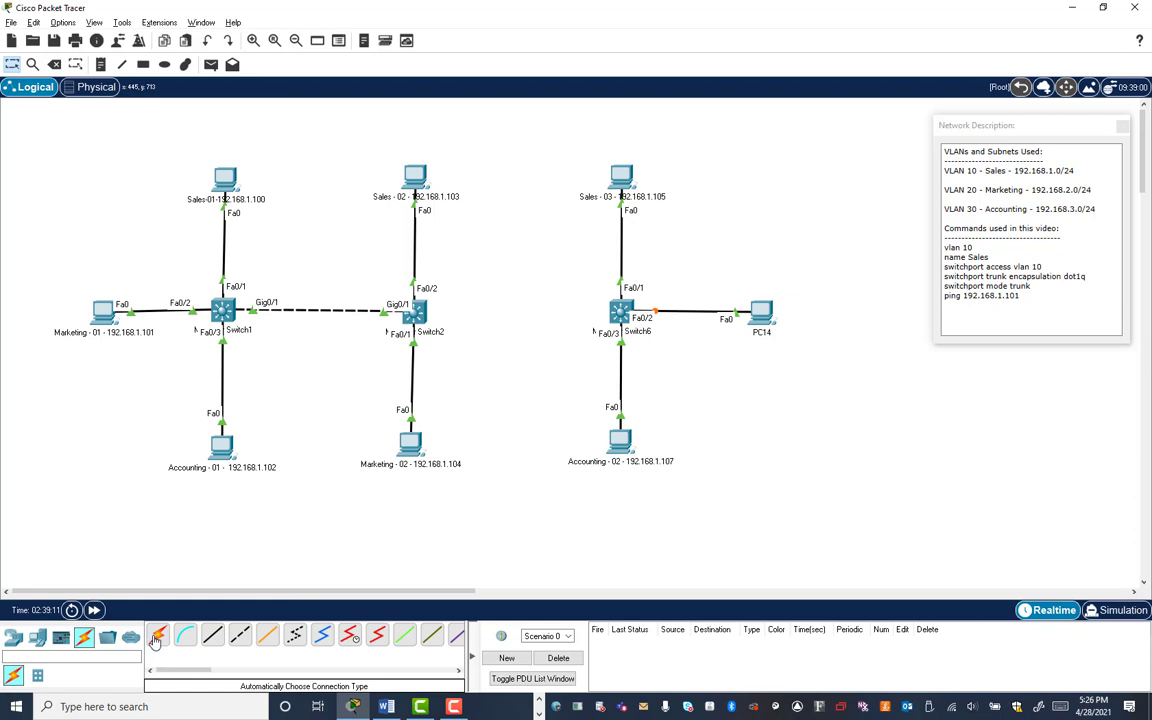
pyautogui.click(414, 312)
pyautogui.click(620, 312)
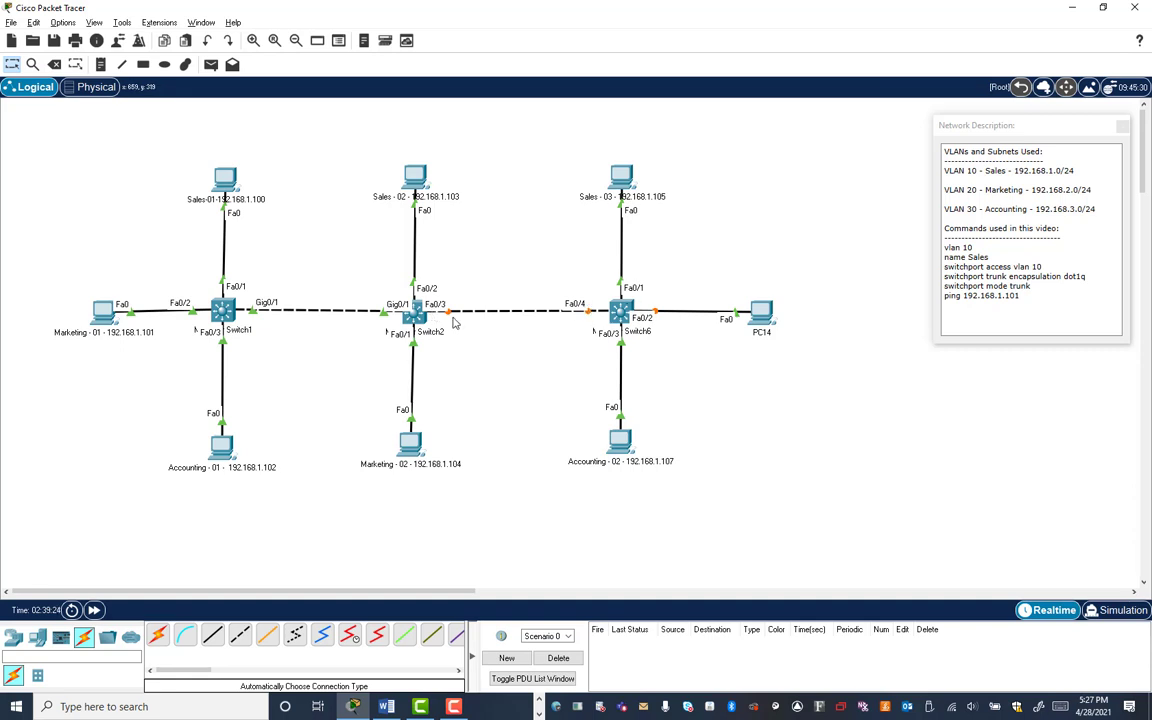
# Step: Move both ends of the Switch2 to Switch6 cable to the GigabitEthernet0/2 ports
pyautogui.hotkey('ctrl', 'z')
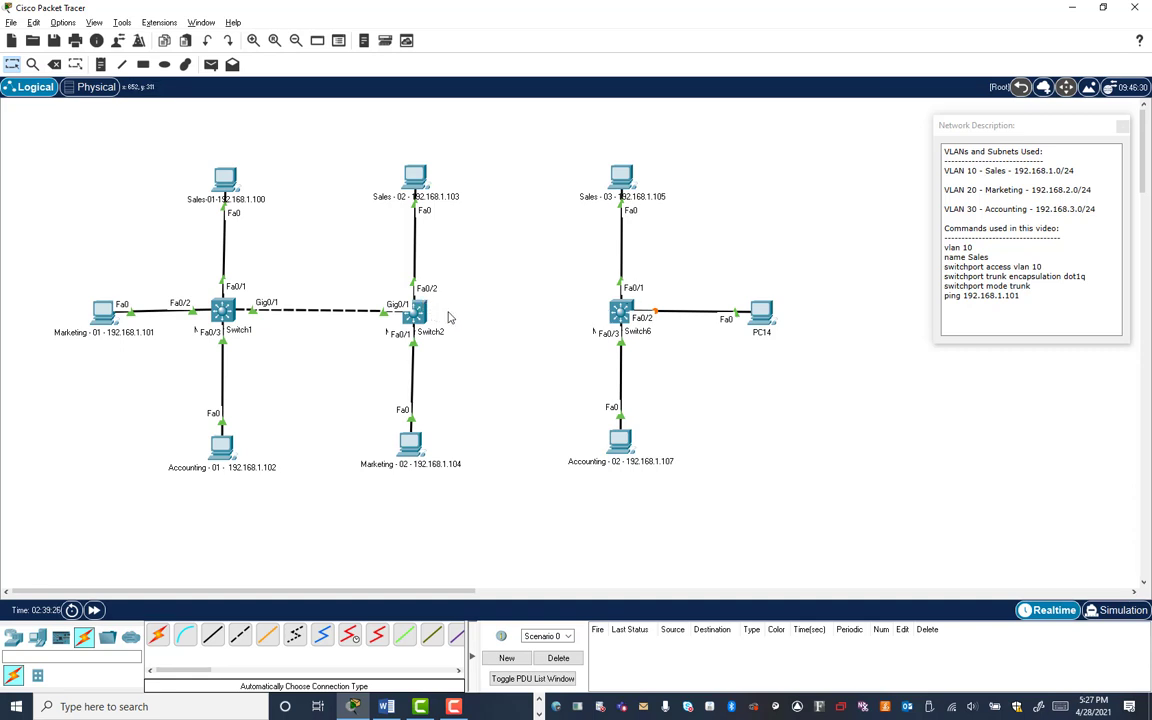
pyautogui.hotkey('ctrl', 'y')
pyautogui.click(416, 312)
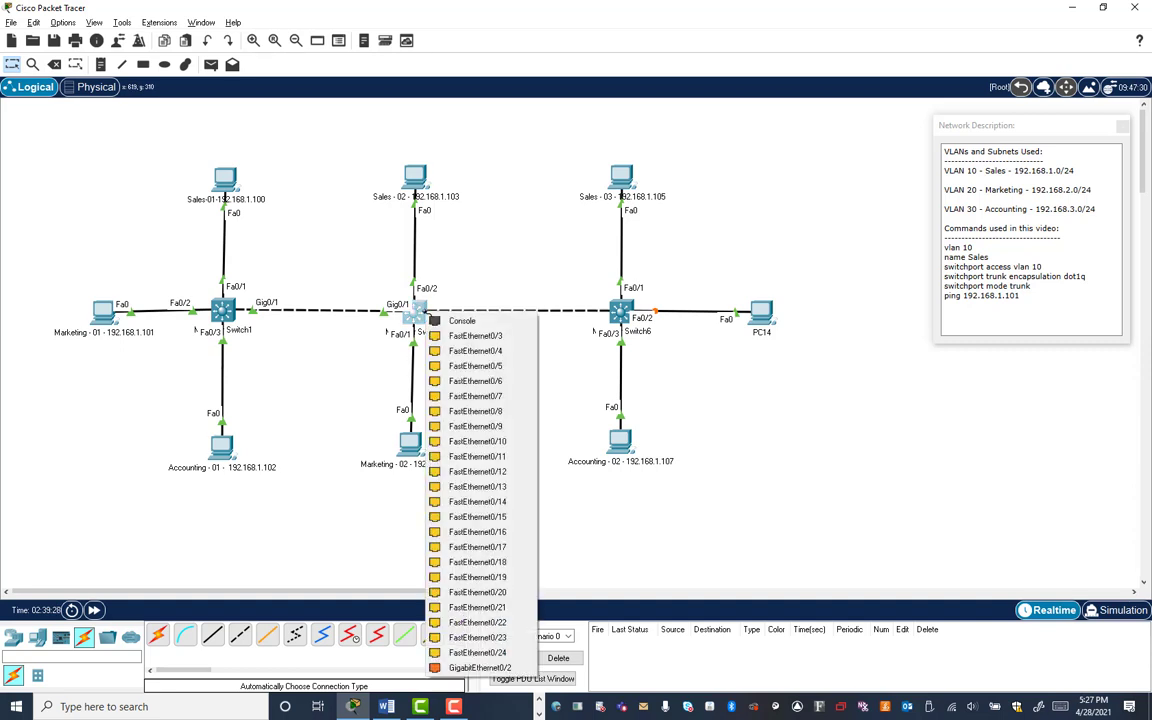
pyautogui.click(478, 668)
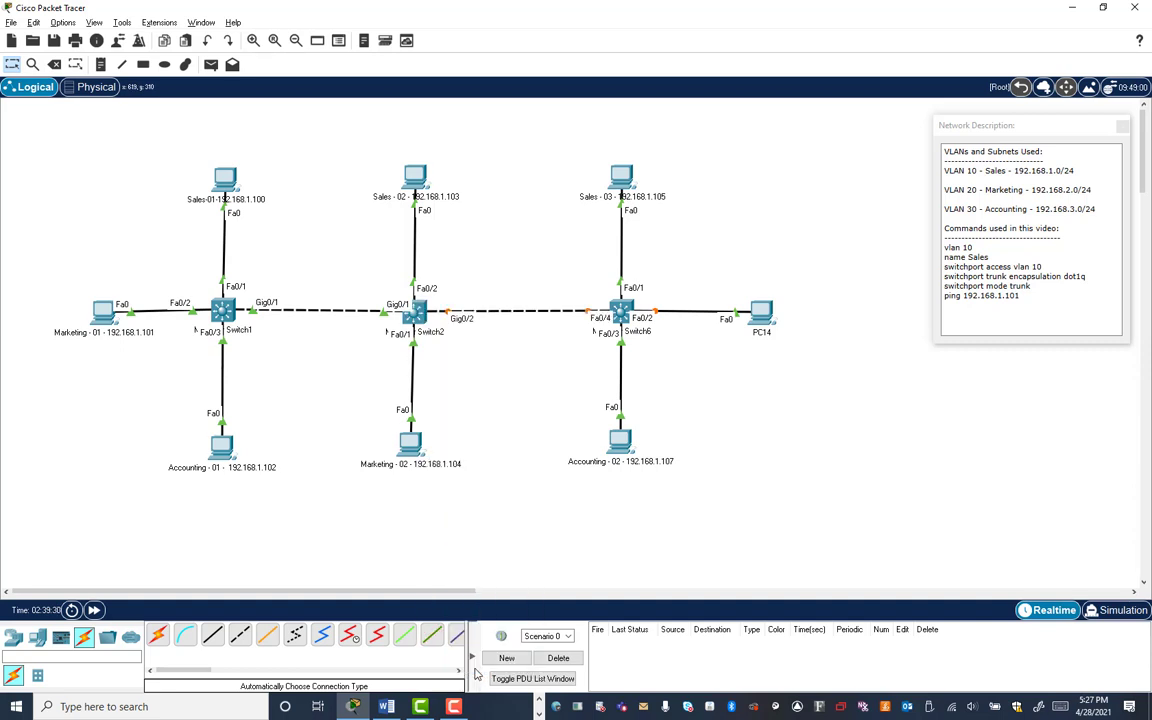
pyautogui.click(588, 313)
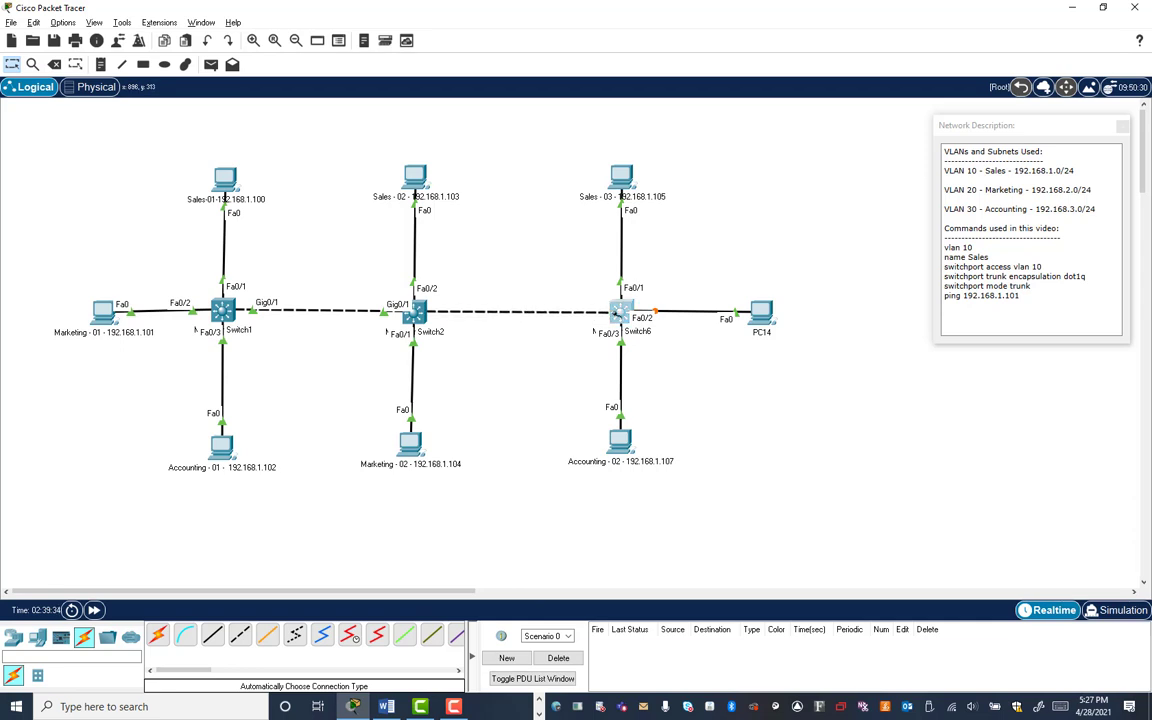
pyautogui.click(620, 313)
pyautogui.click(665, 663)
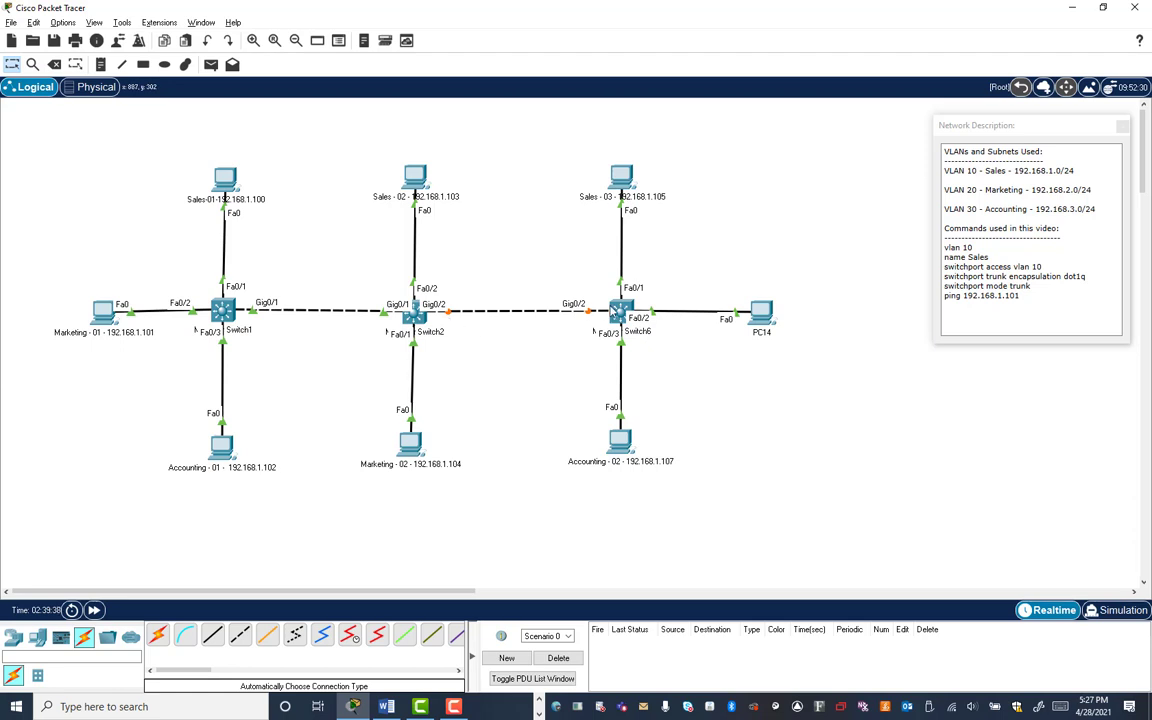
pyautogui.moveTo(613, 313)
# Step: Copy the label text of the Marketing - 02 PC for naming the new PC
pyautogui.click(764, 333)
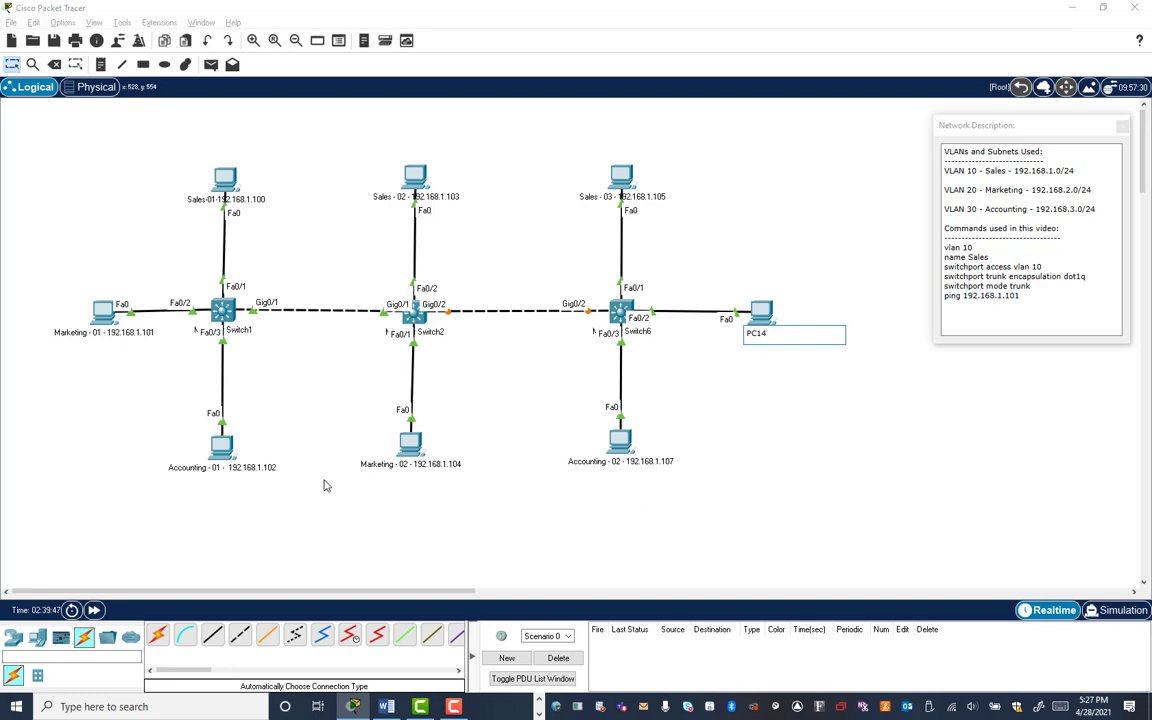
pyautogui.click(408, 443)
pyautogui.click(395, 468)
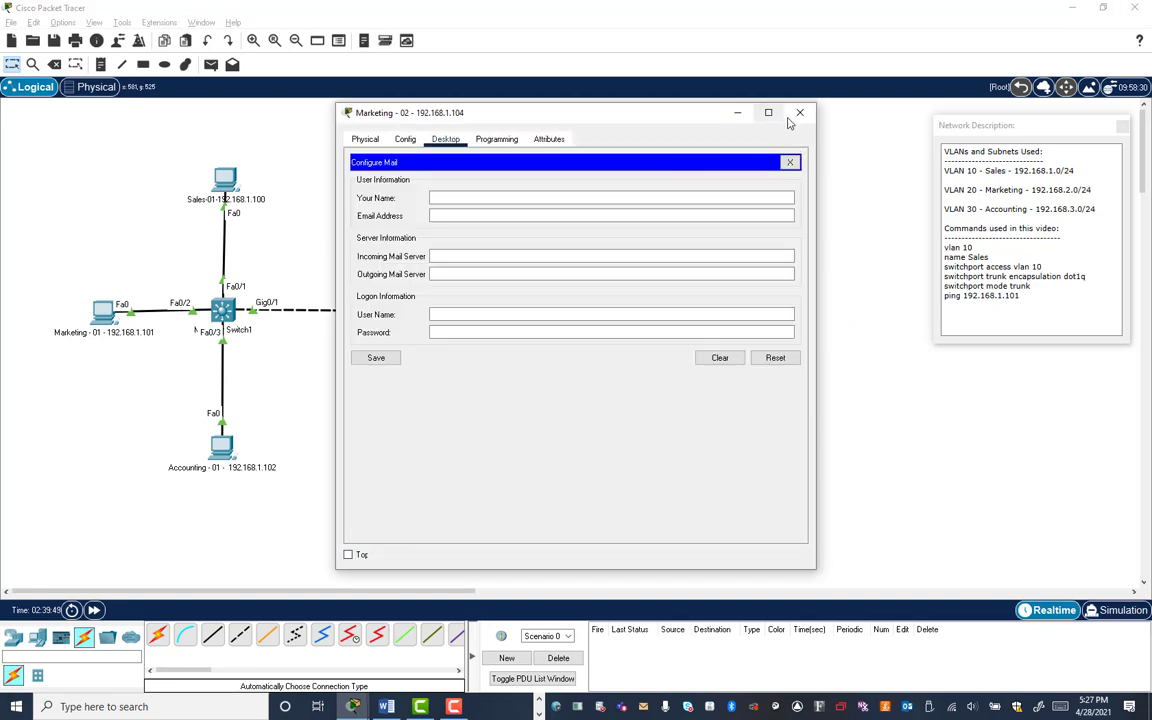
pyautogui.click(800, 112)
pyautogui.click(416, 471)
pyautogui.hotkey('ctrl', 'c')
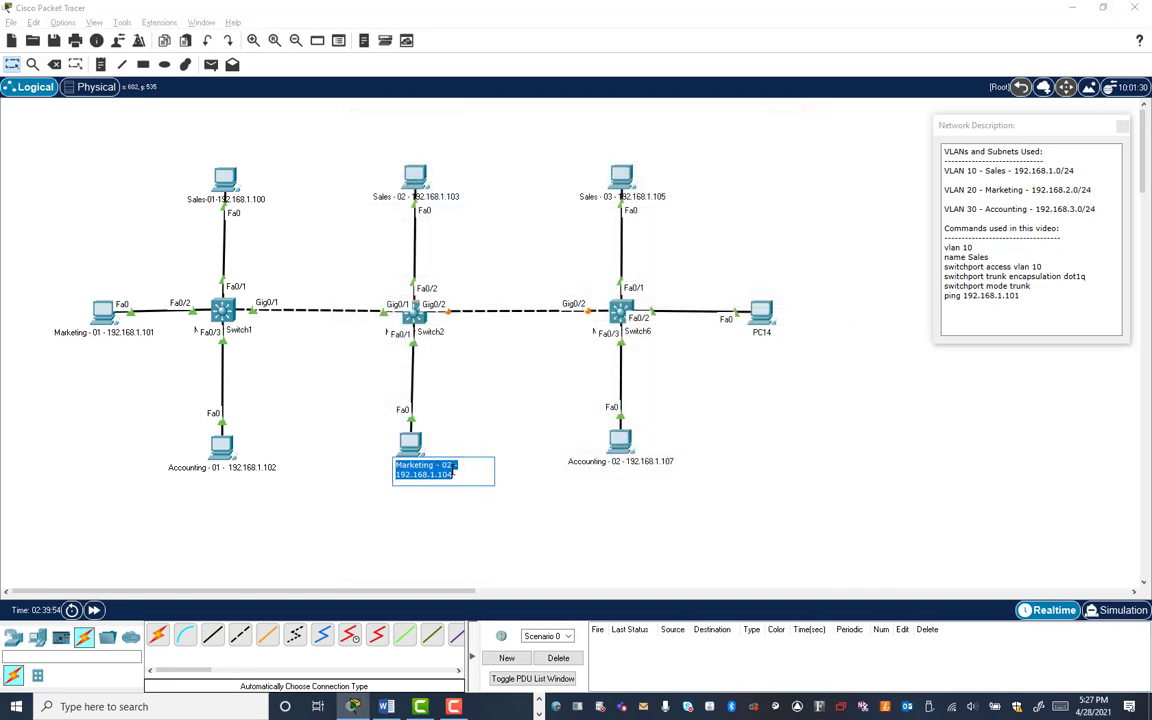
# Step: Replace the label of the new PC beside Switch6 with Marketing - 03 - 192.168.1.106
pyautogui.click(758, 332)
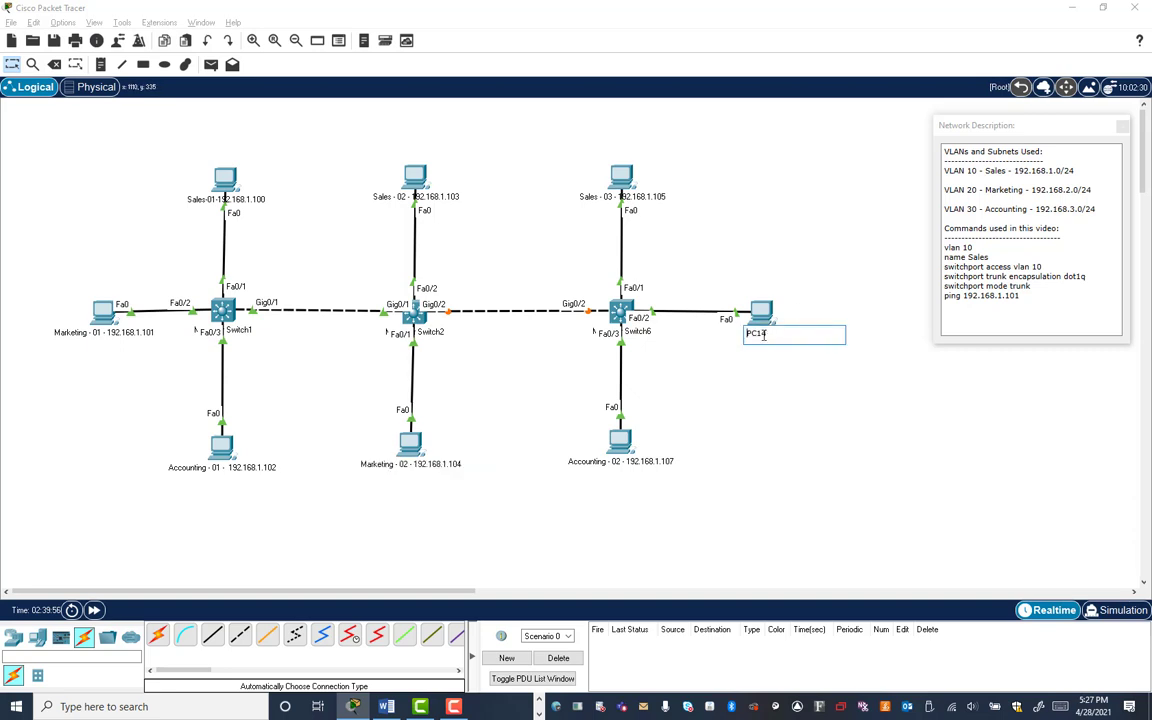
pyautogui.press('BackSpace')
pyautogui.press('BackSpace')
pyautogui.press('BackSpace')
pyautogui.press('BackSpace')
pyautogui.hotkey('ctrl', 'v')
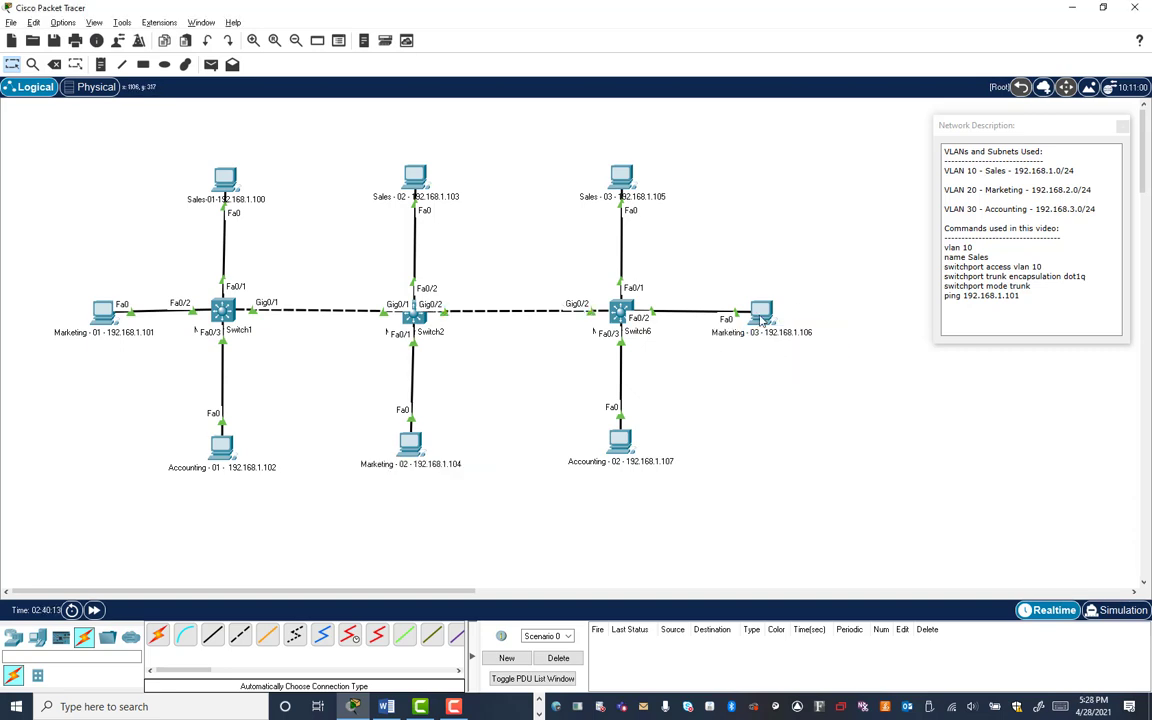
# Step: Give the Marketing - 03 PC the static IPv4 address 192.168.1.106 with subnet mask 255.255.255.0
pyautogui.click(761, 317)
pyautogui.click(445, 140)
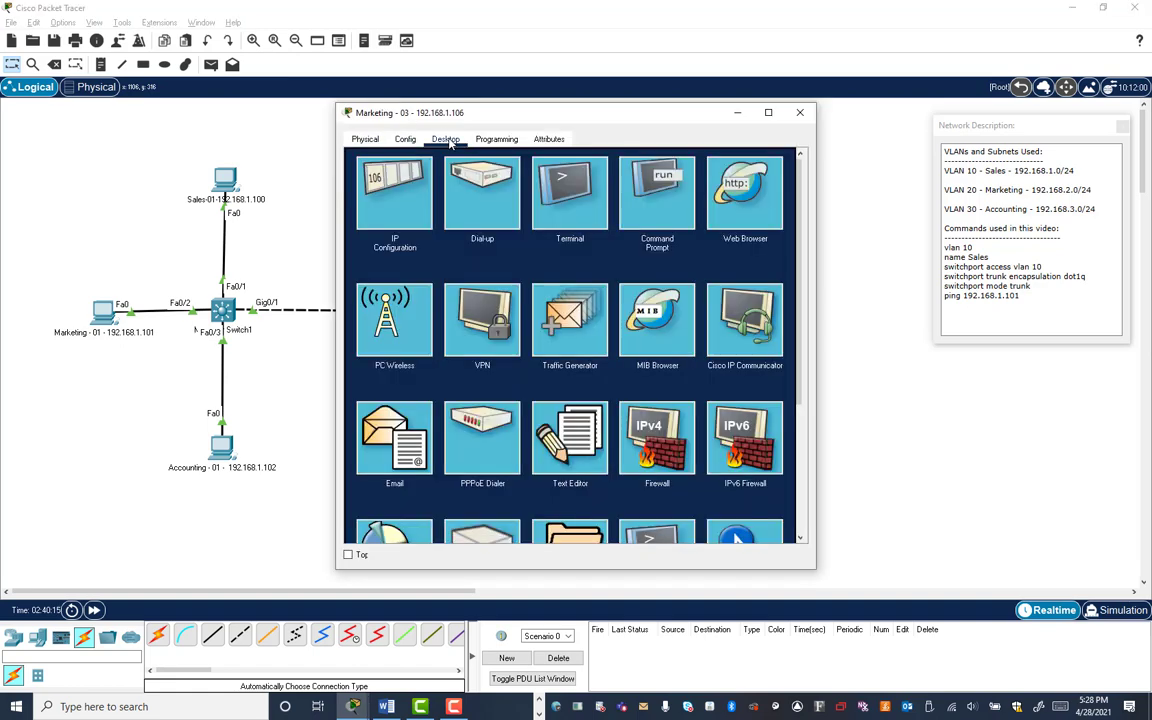
pyautogui.click(392, 186)
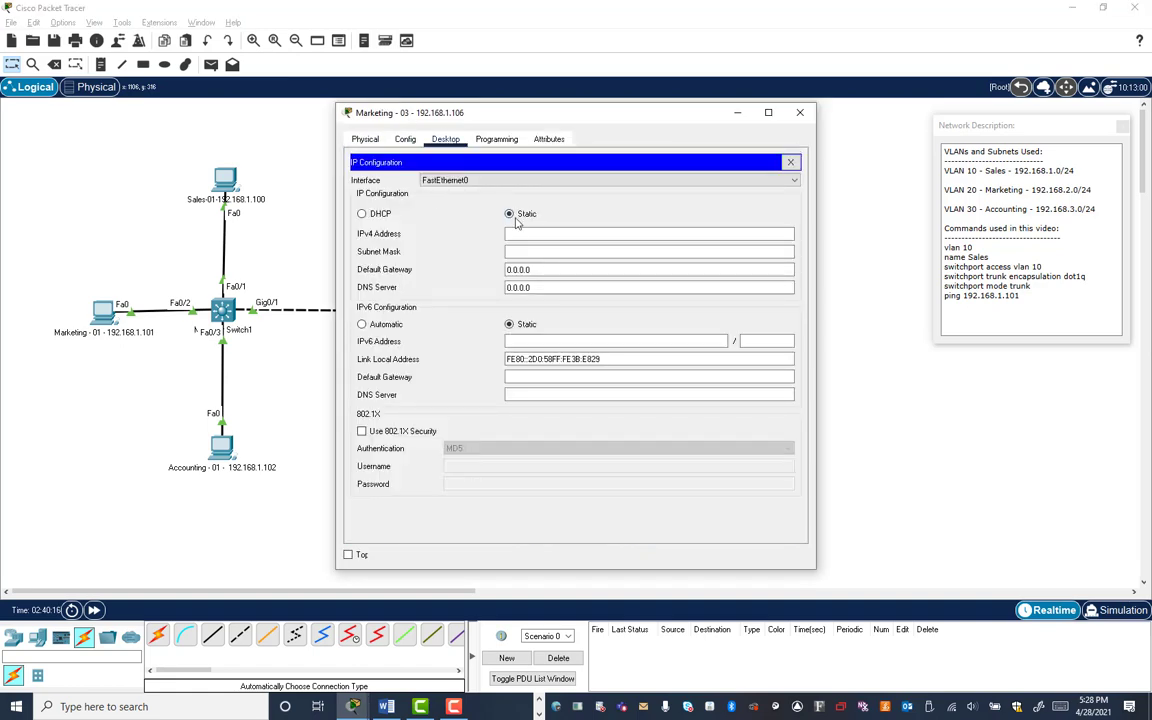
pyautogui.click(512, 232)
pyautogui.write('192.168.1.106')
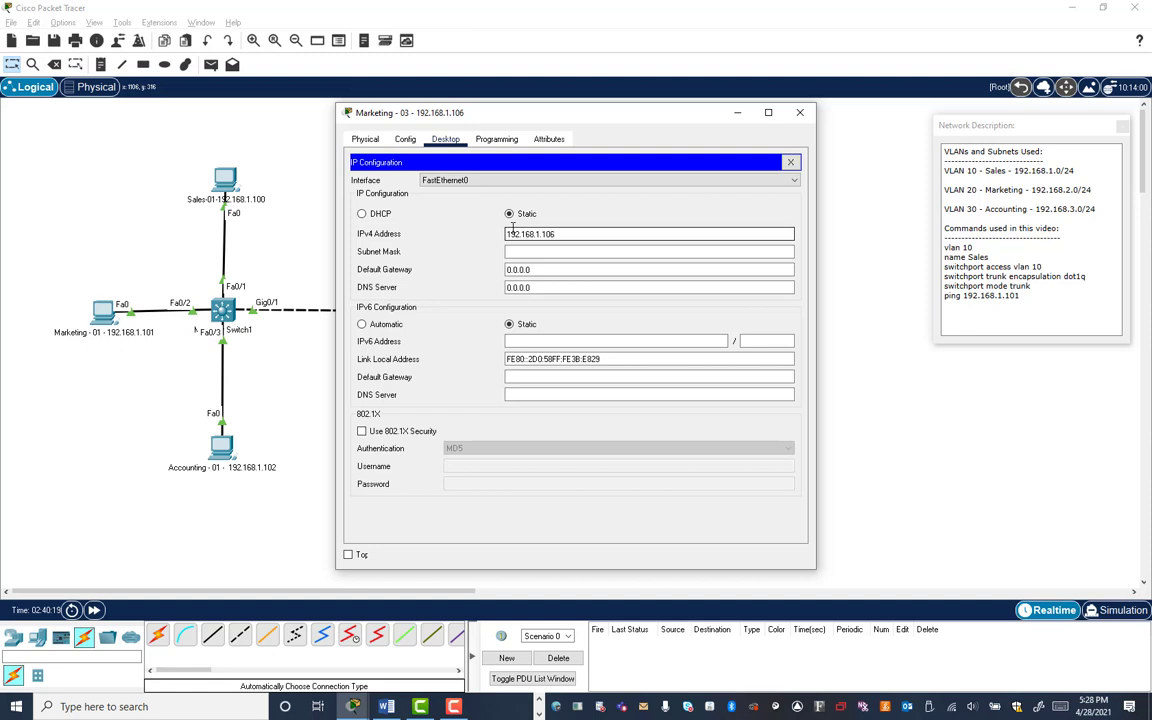
pyautogui.press('Tab')
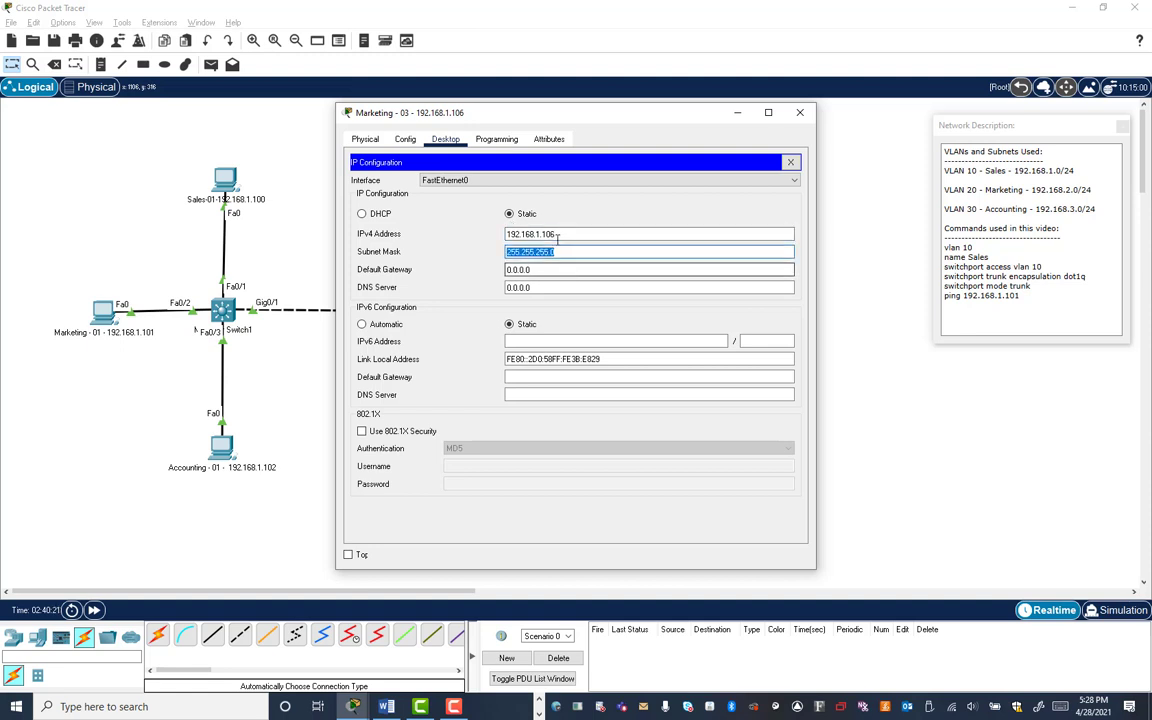
pyautogui.click(570, 251)
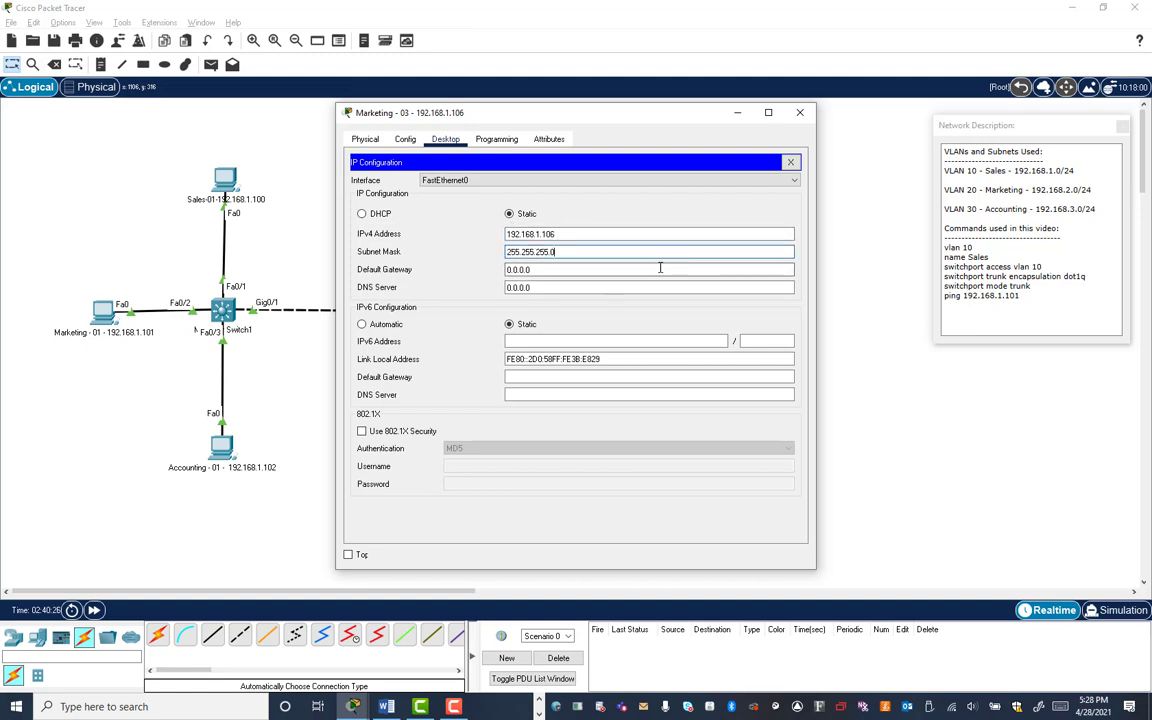
pyautogui.click(804, 112)
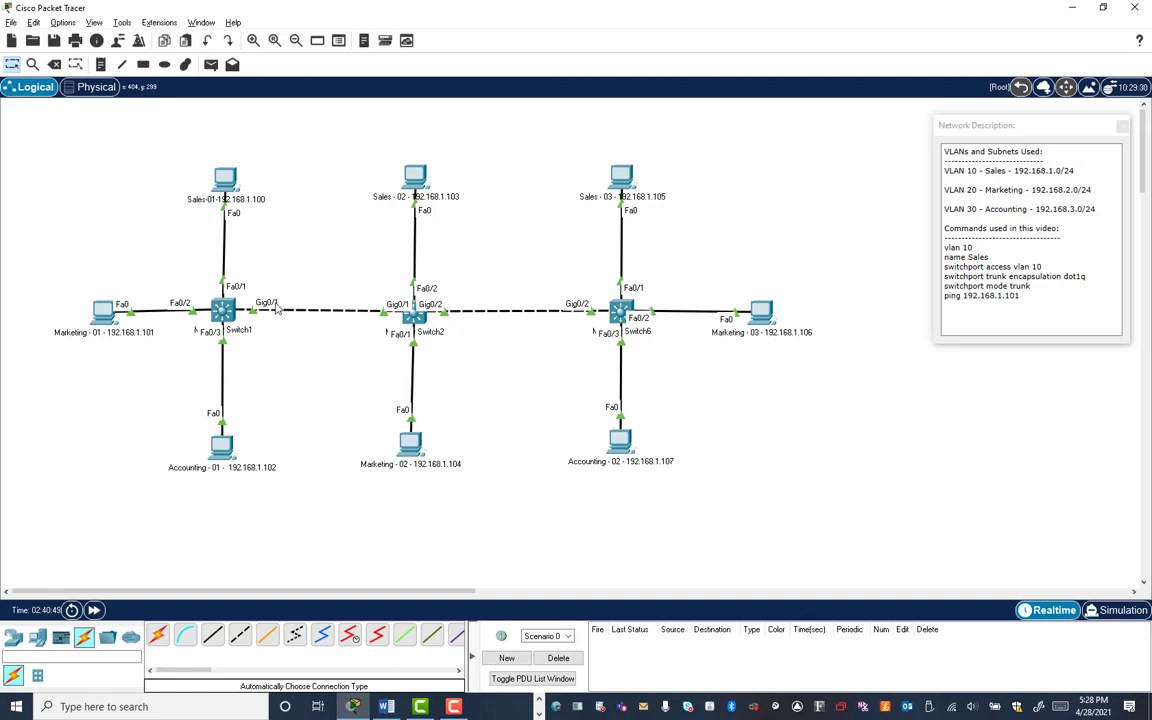
# Step: Check the port and VLAN summaries of Switch1, Switch2 and Switch6
pyautogui.moveTo(223, 311)
pyautogui.moveTo(410, 320)
pyautogui.moveTo(622, 319)
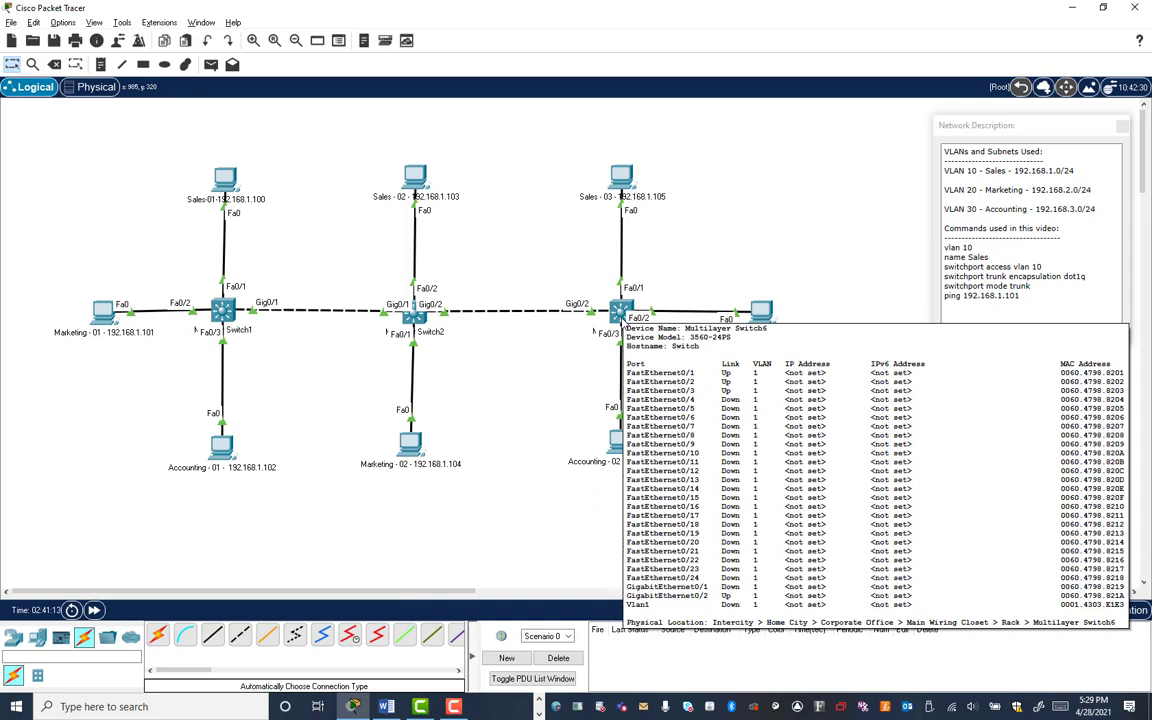
# Step: Enter privileged mode on Switch1 with en, run sh vlan, and examine the ports listed under the default VLAN
pyautogui.click(222, 310)
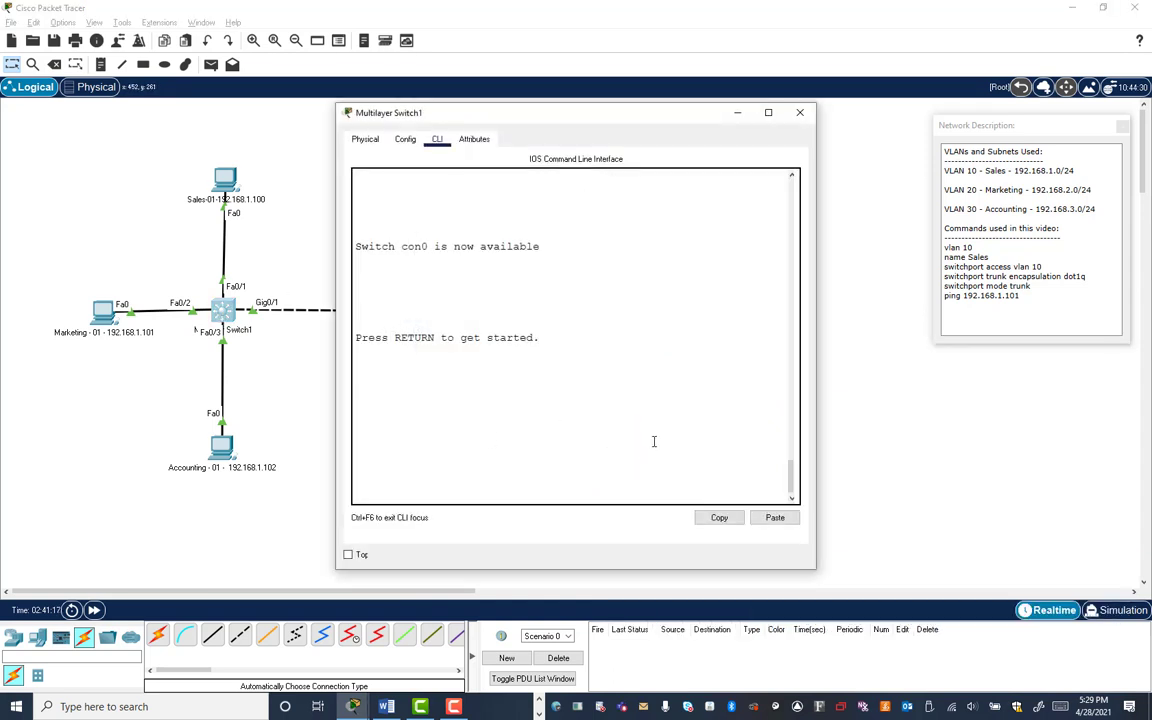
pyautogui.press('Return')
pyautogui.press('Return')
pyautogui.write('en')
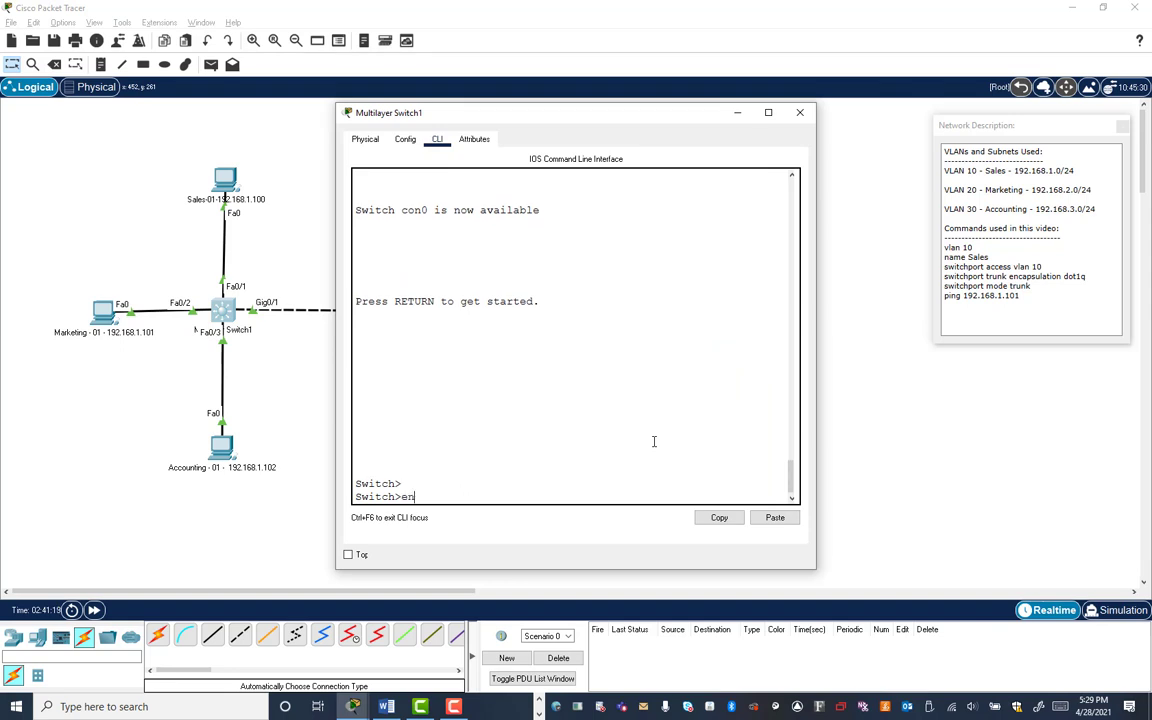
pyautogui.press('Return')
pyautogui.write('sh vlan')
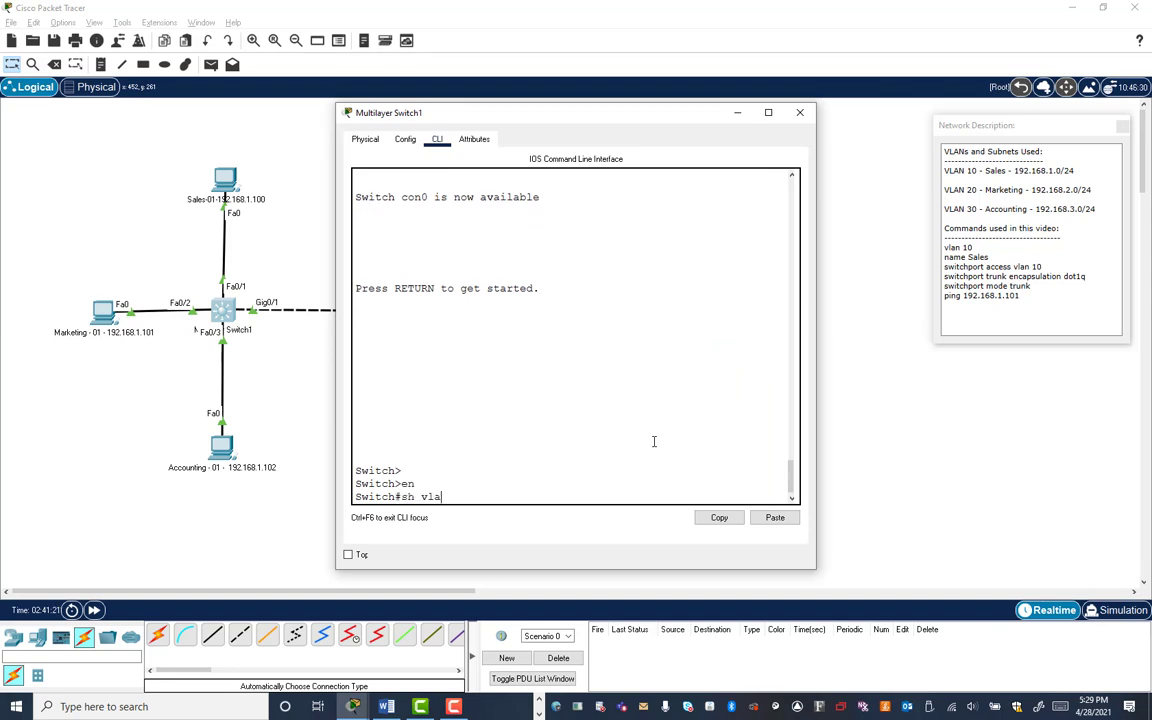
pyautogui.press('Return')
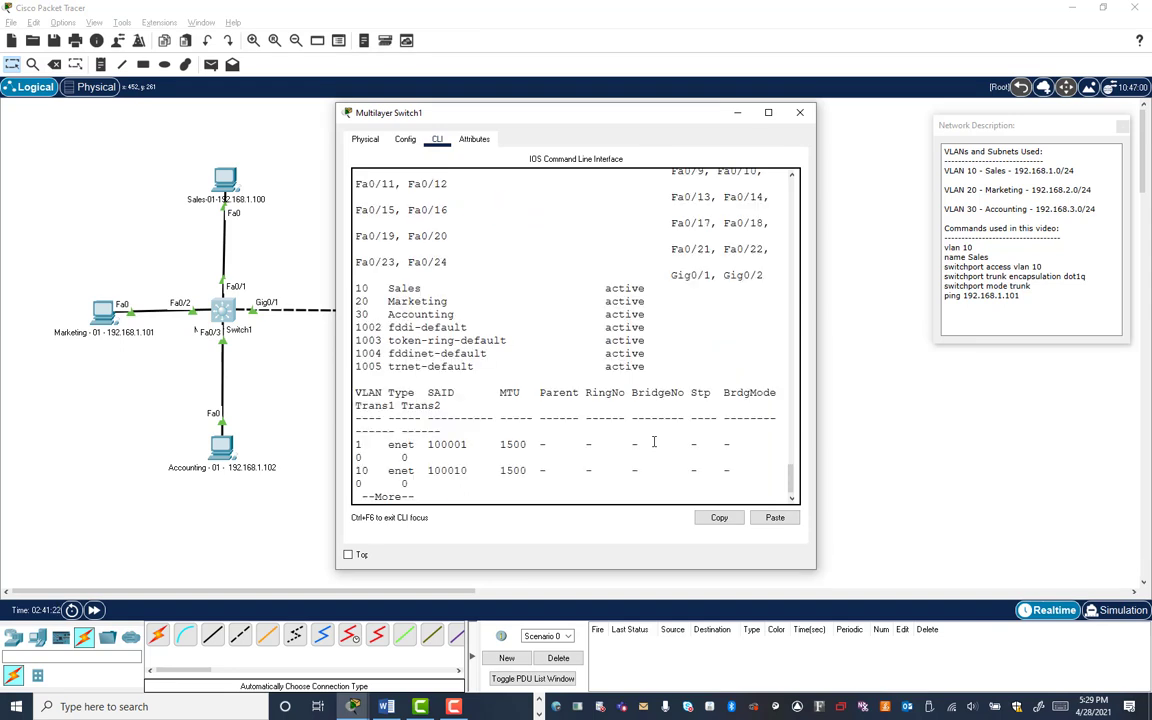
pyautogui.click(768, 112)
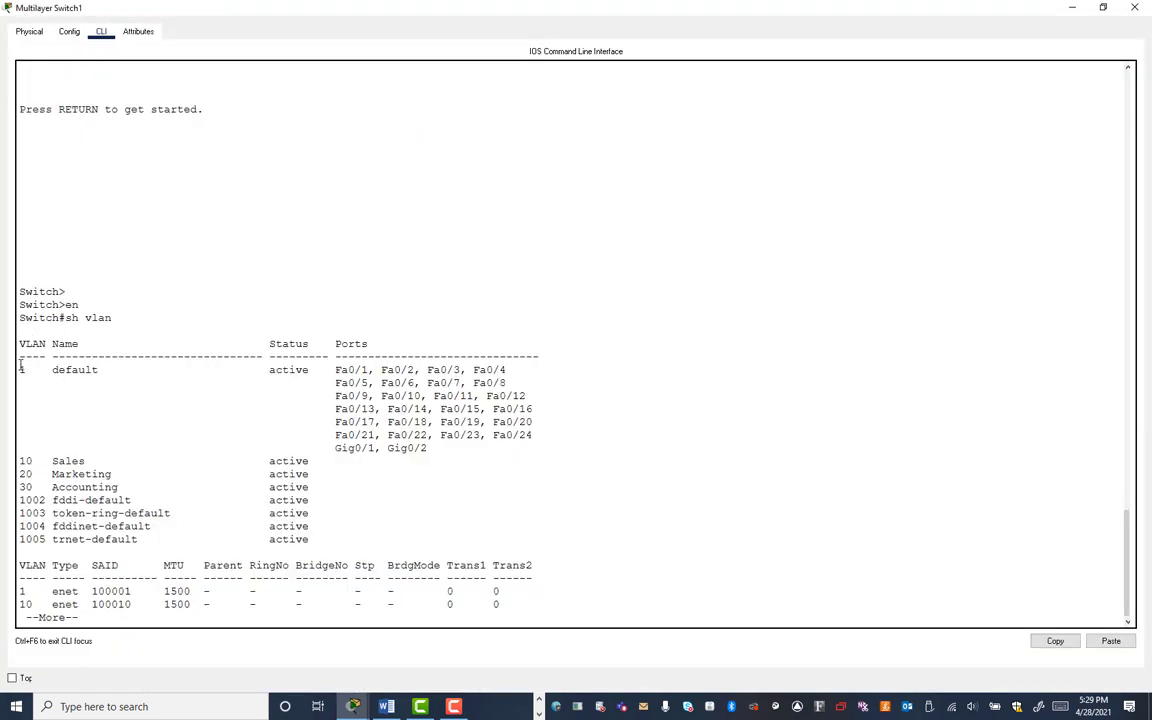
pyautogui.moveTo(20, 362); pyautogui.dragTo(342, 461)
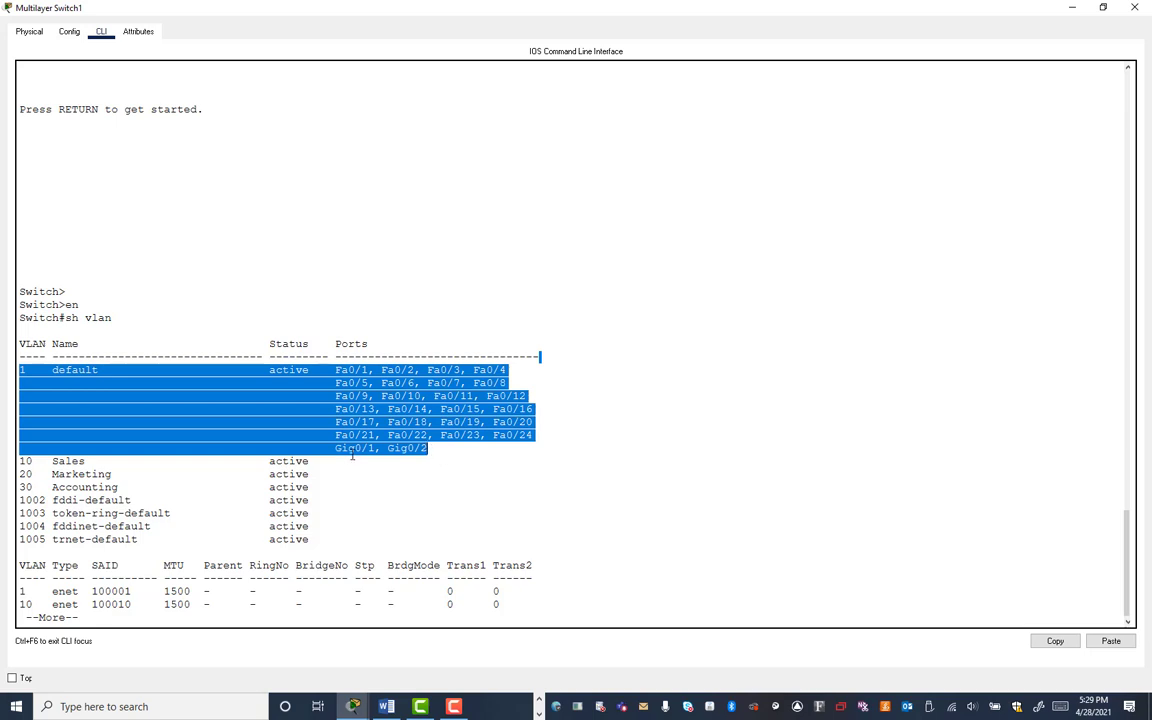
pyautogui.click(435, 454)
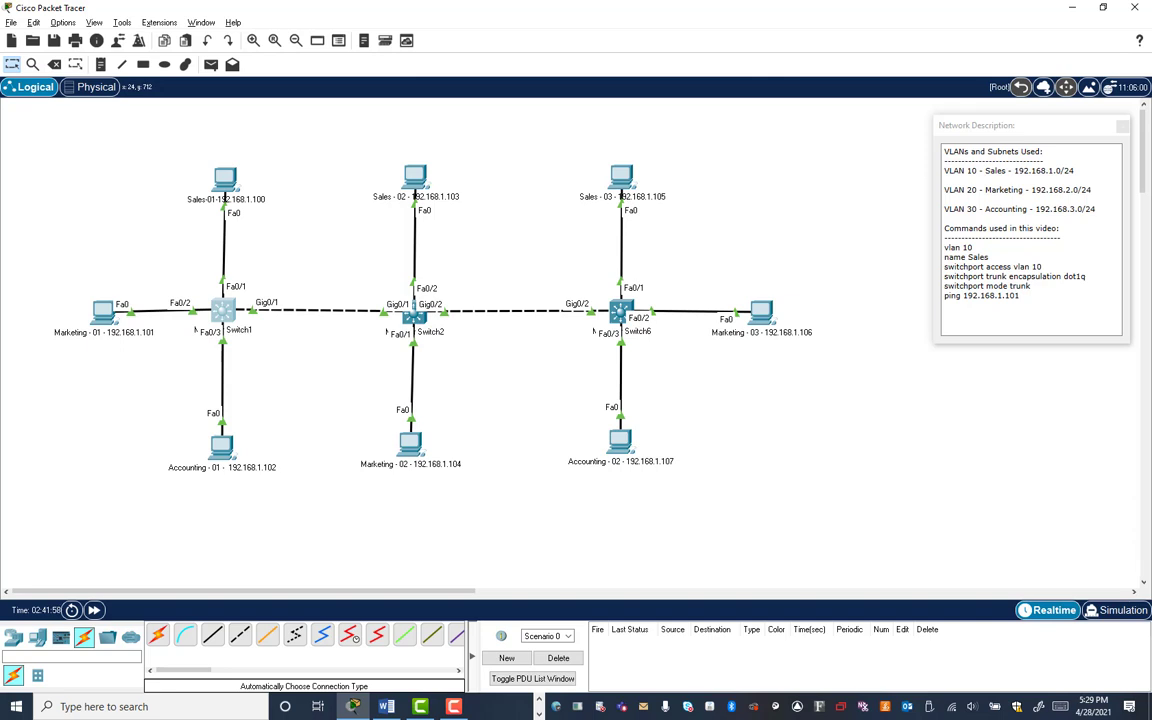
# Step: Ping 192.168.1.104 from the command prompt of the Marketing - 01 PC
pyautogui.click(103, 310)
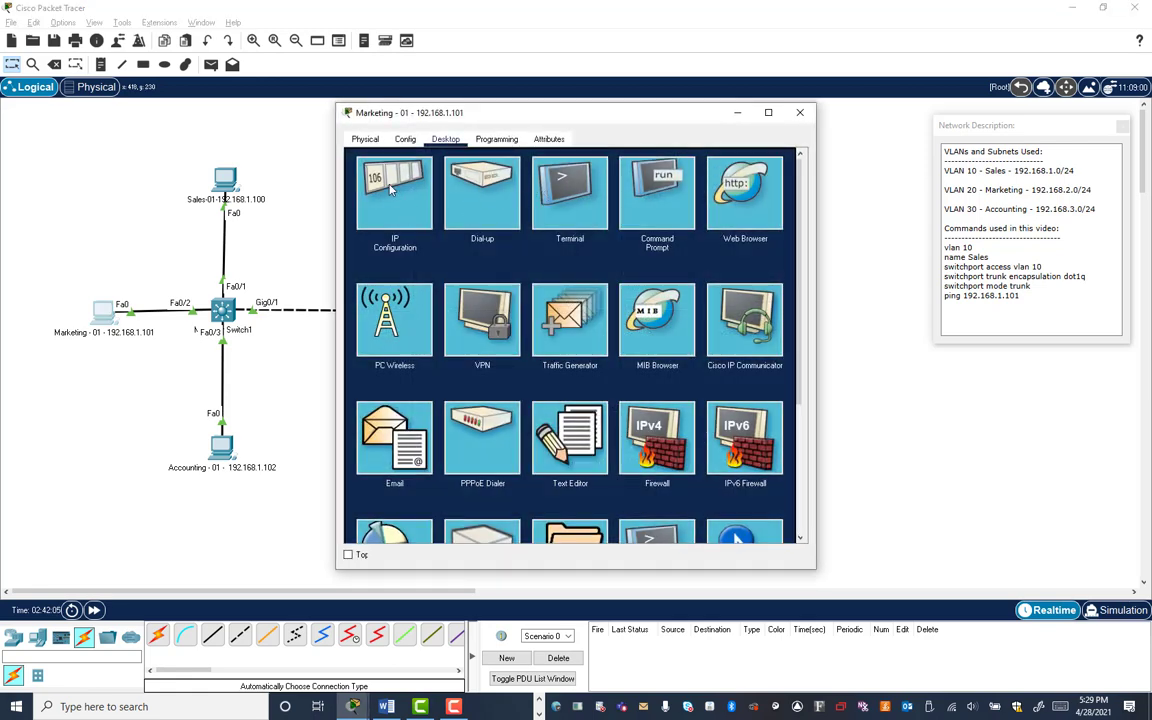
pyautogui.click(630, 182)
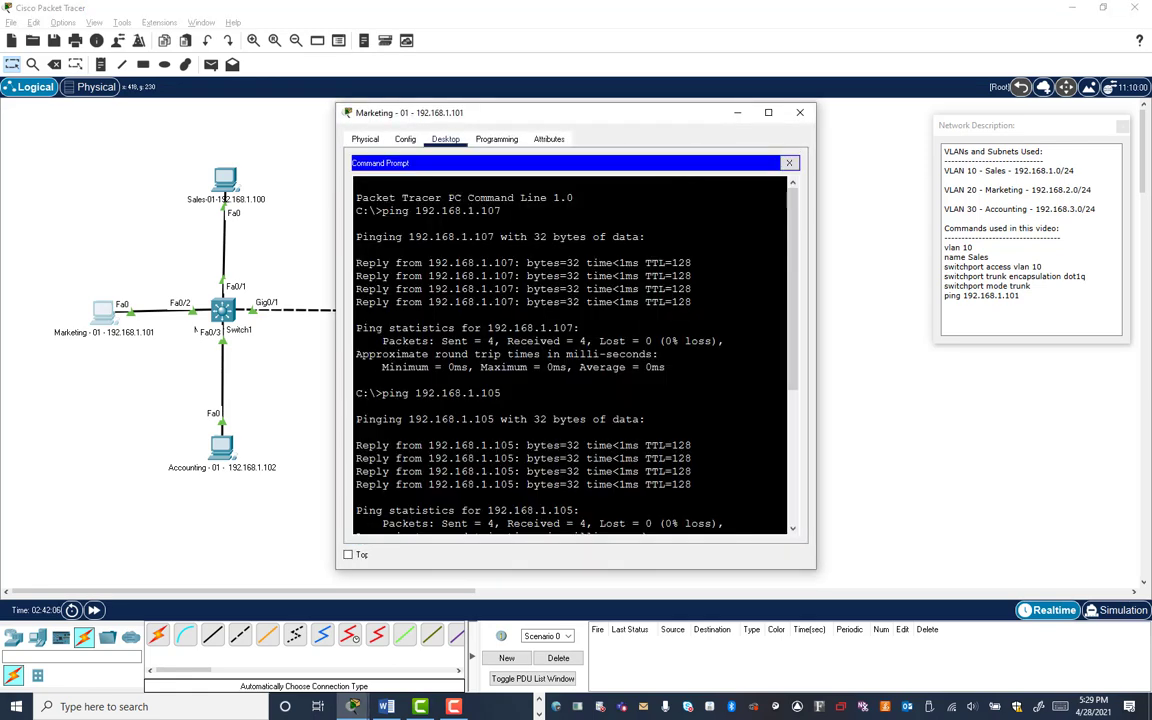
pyautogui.press('Return')
pyautogui.press('Return')
pyautogui.press('Return')
pyautogui.press('Return')
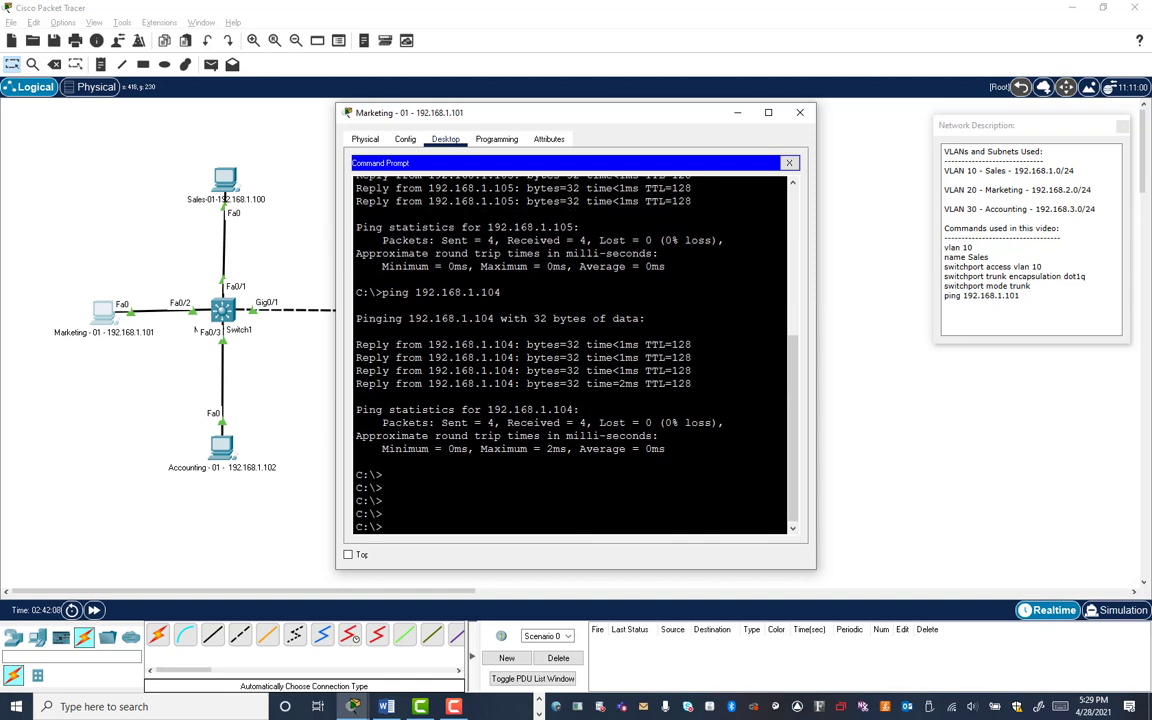
pyautogui.press('Up')
pyautogui.press('Return')
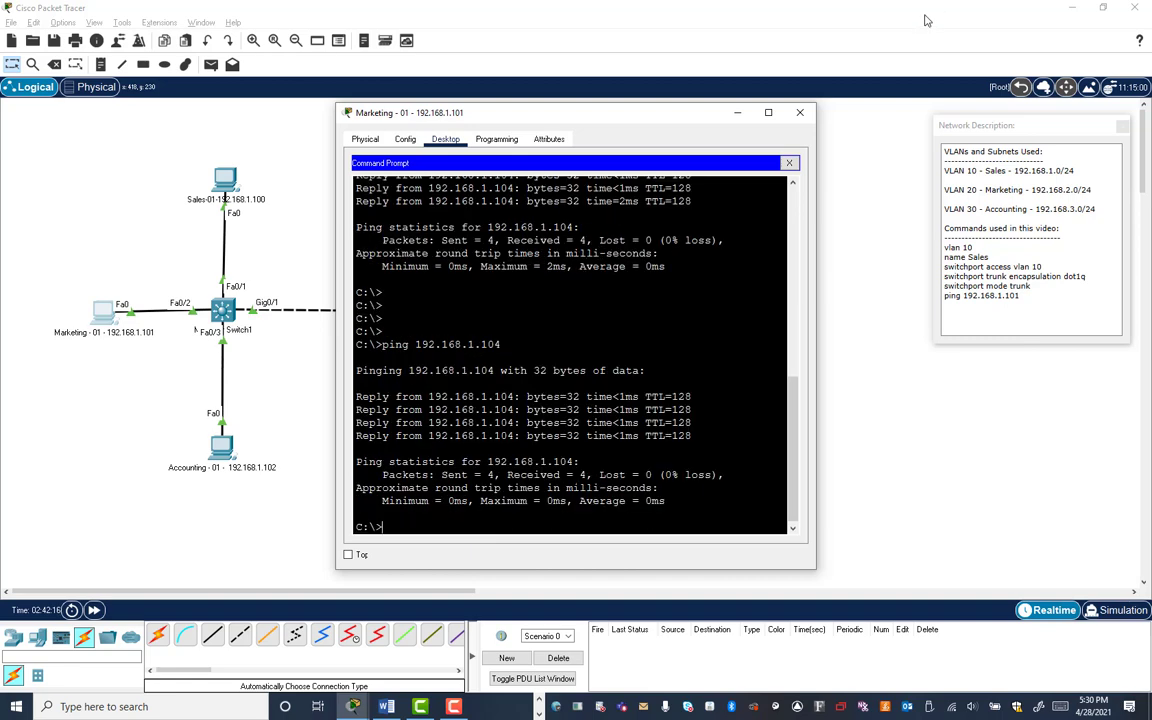
# Step: Ping Accounting - 02 at 192.168.1.107 from the Marketing - 01 command prompt
pyautogui.moveTo(703, 116); pyautogui.dragTo(1064, 109)
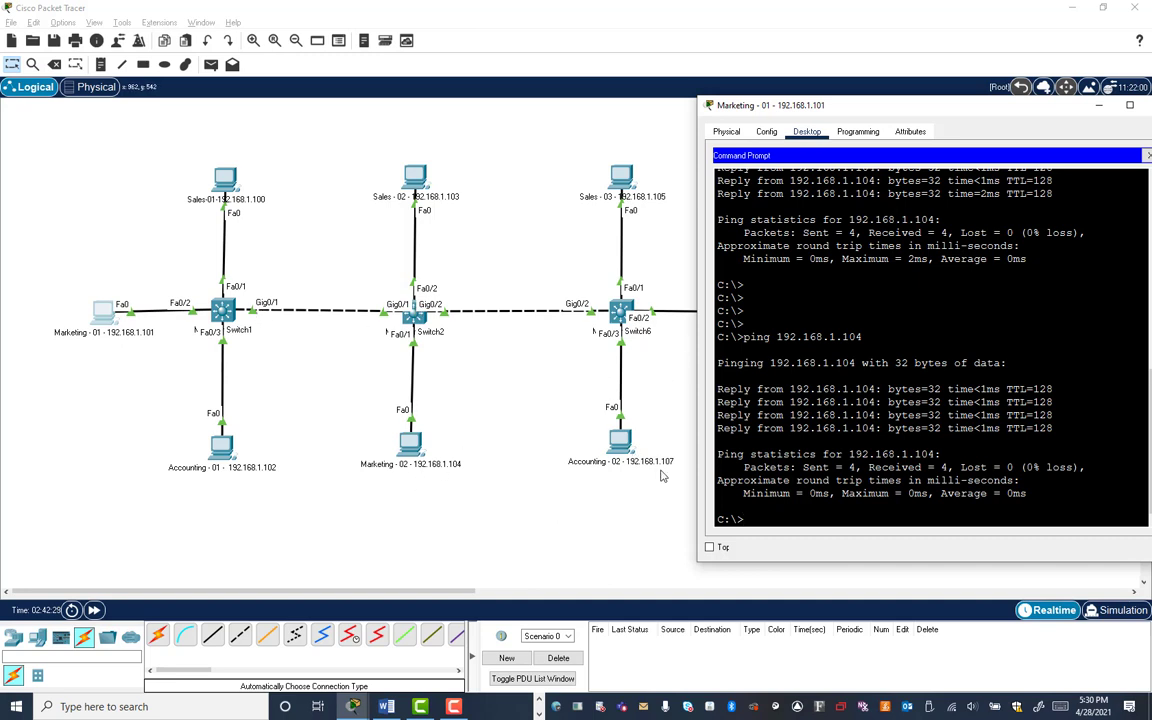
pyautogui.press('Up')
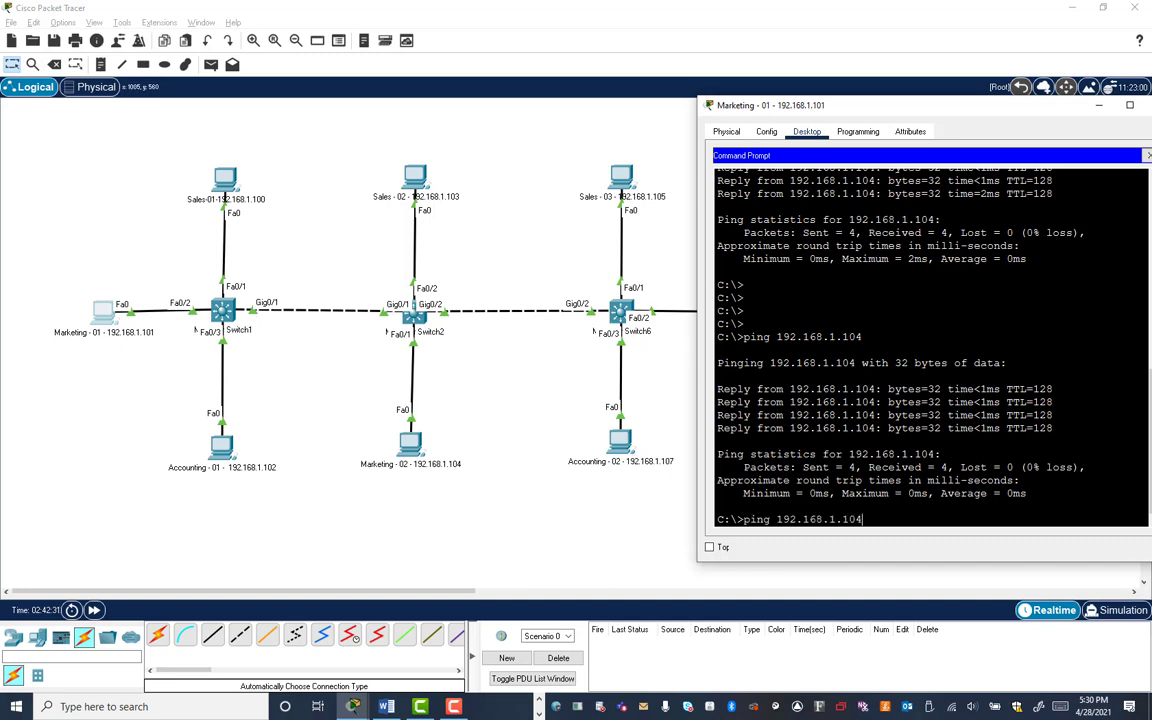
pyautogui.press('BackSpace')
pyautogui.write('7')
pyautogui.press('Return')
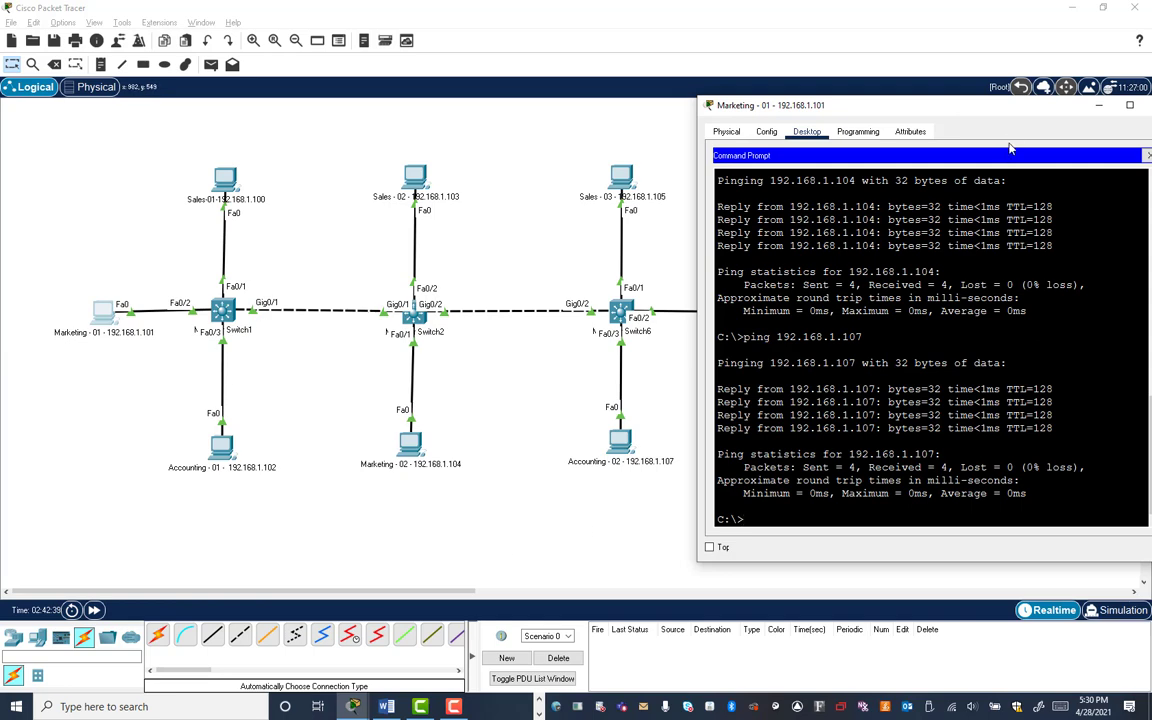
pyautogui.moveTo(930, 105); pyautogui.dragTo(740, 123)
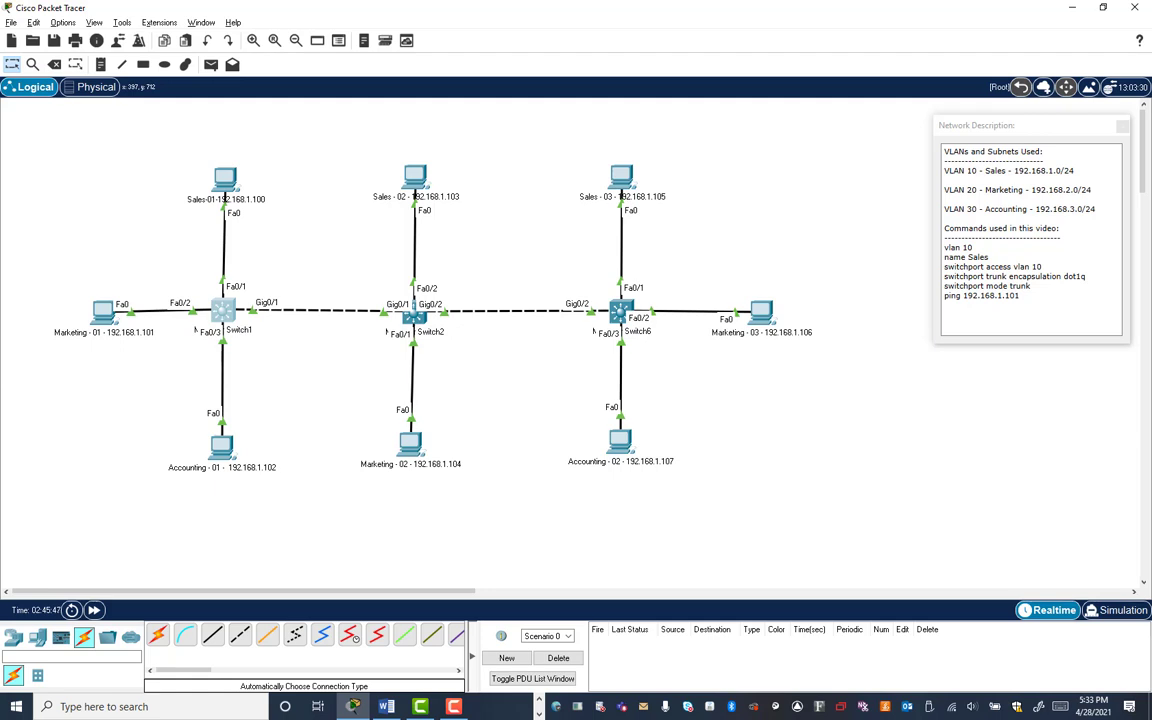
# Step: Review the VLAN names and assigned ports in Switch1's sh vlan output
pyautogui.click(226, 312)
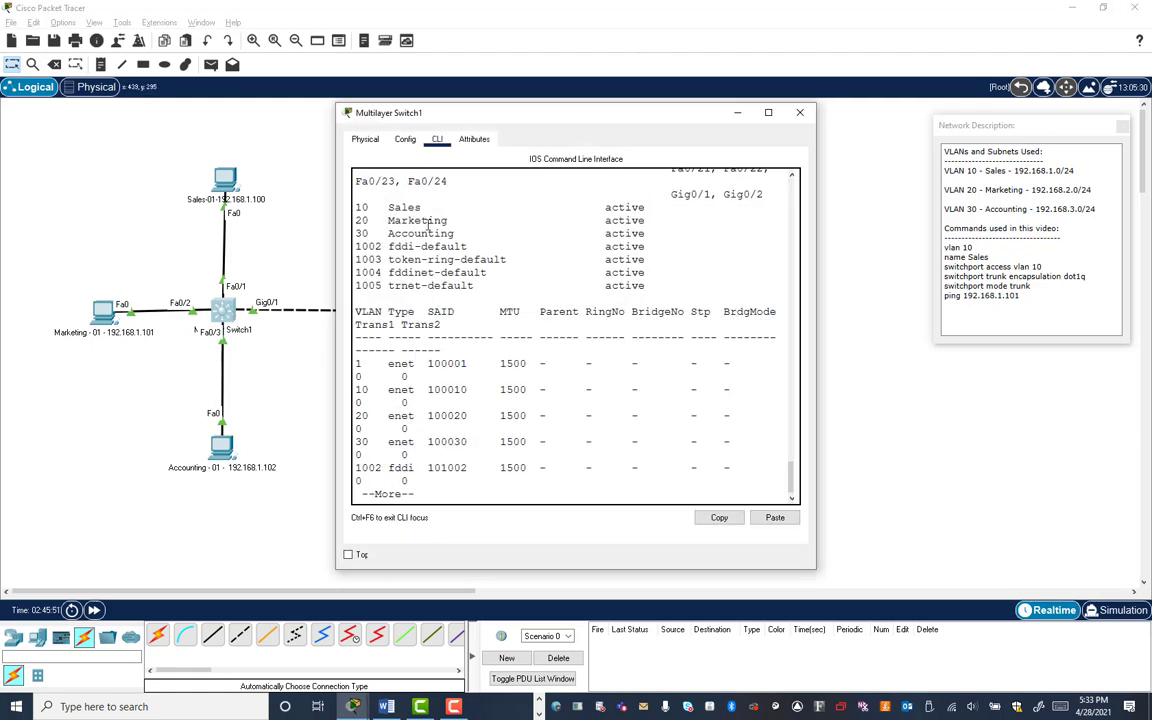
pyautogui.click(768, 112)
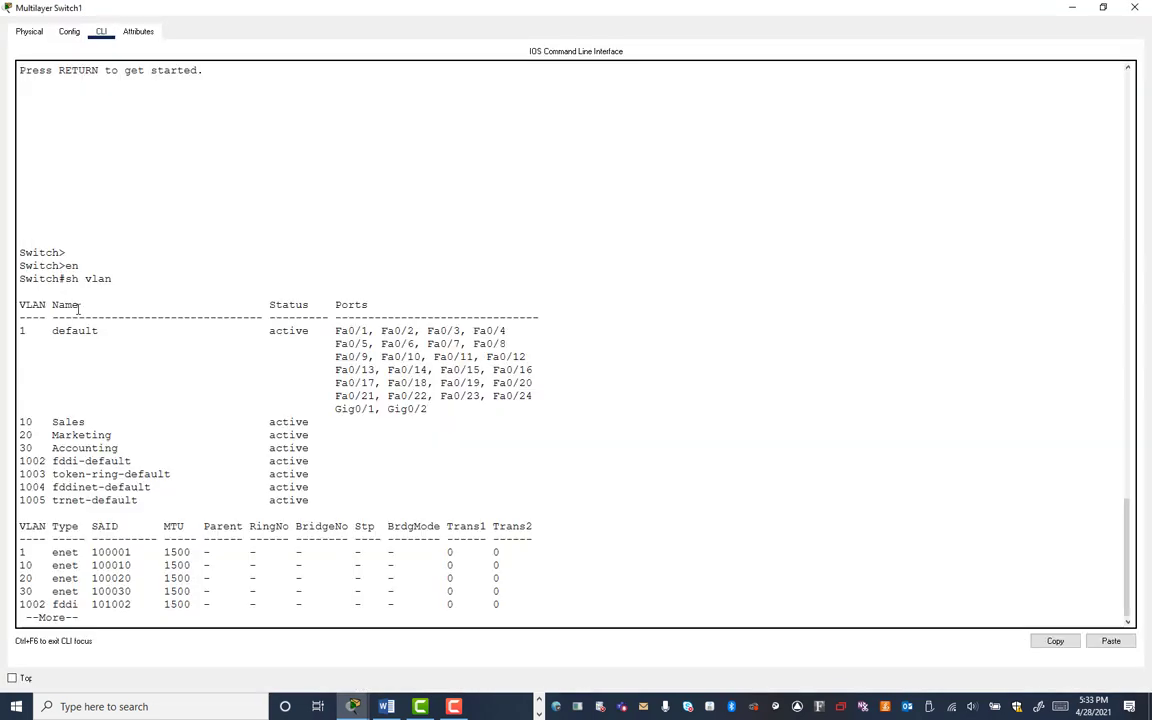
pyautogui.click(1134, 9)
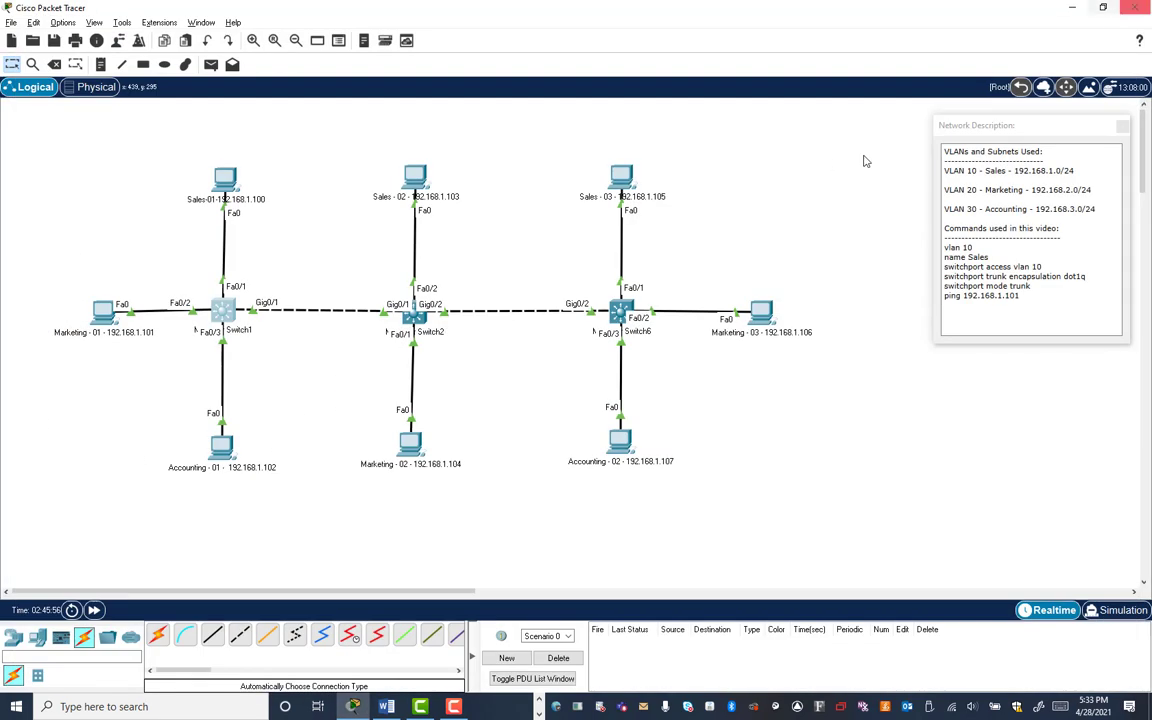
# Step: Open a command-line session on Switch2 and enter privileged mode with en
pyautogui.click(414, 318)
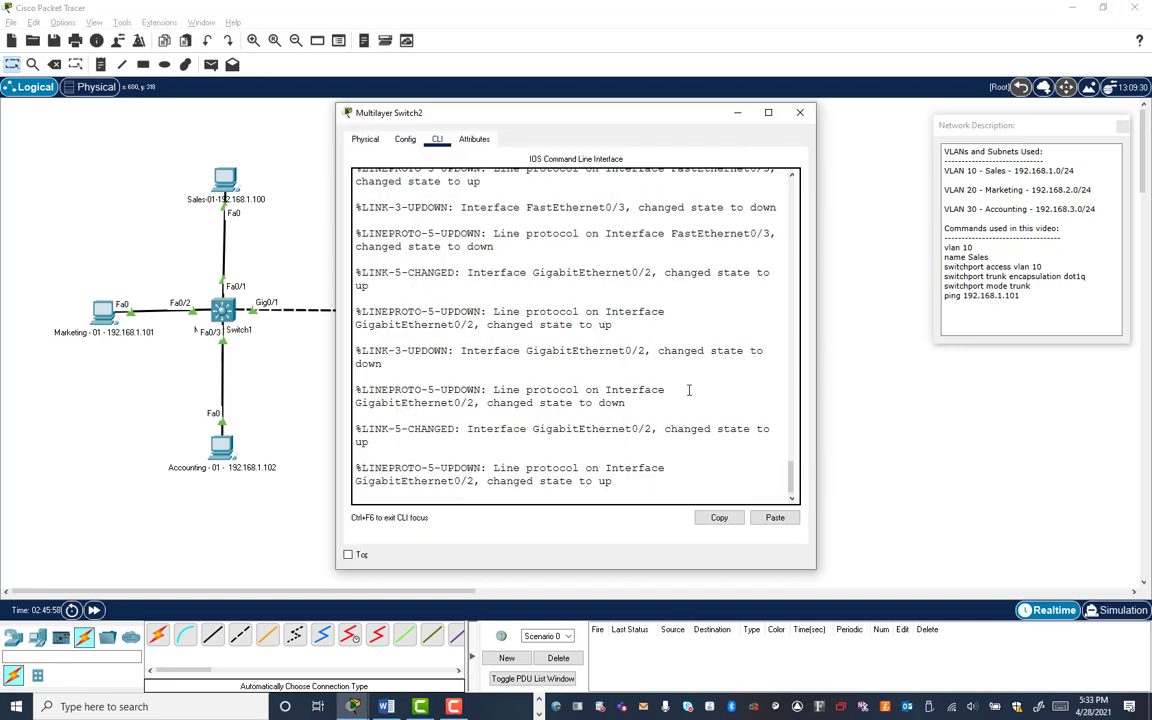
pyautogui.press('Return')
pyautogui.press('Return')
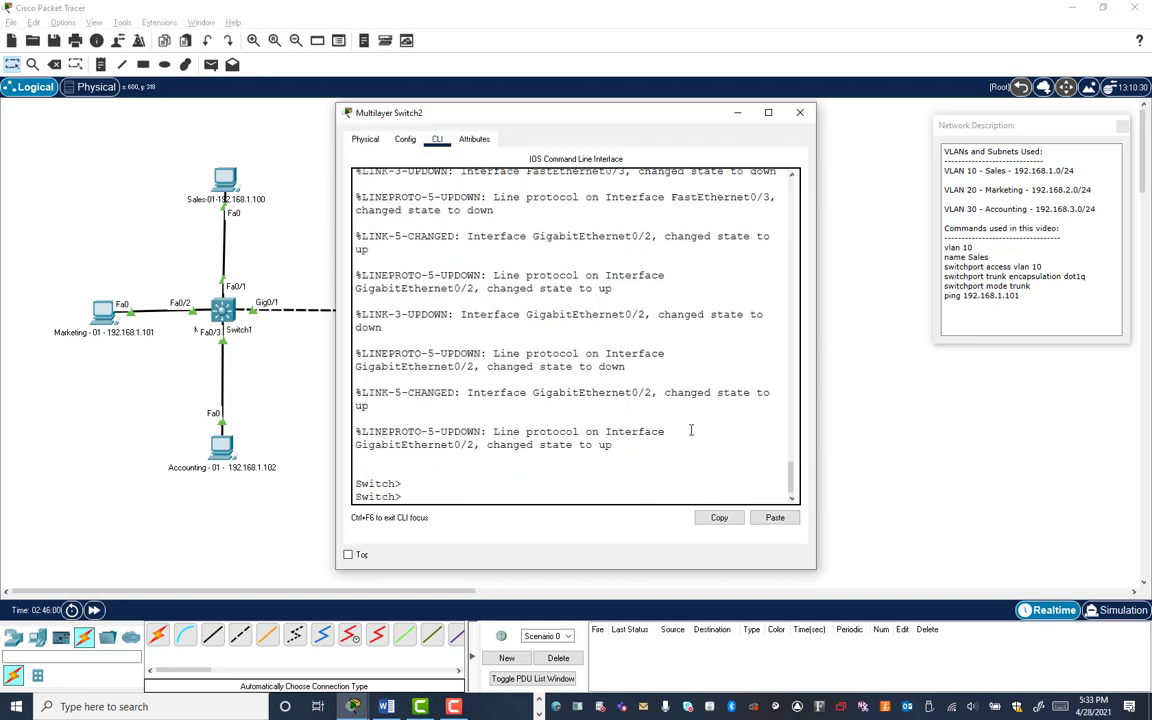
pyautogui.write('en')
pyautogui.press('Return')
# Step: Run sh vlan on Switch2 and examine its VLAN names and port assignments
pyautogui.write('sh ')
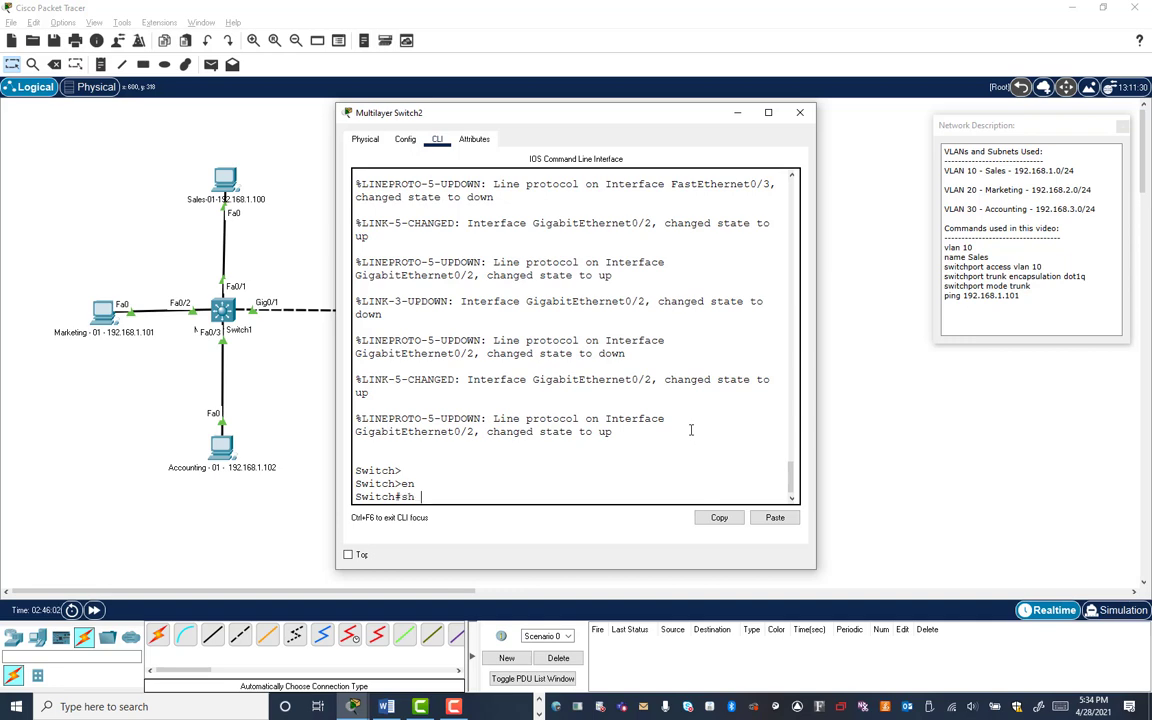
pyautogui.write('vlan')
pyautogui.press('Return')
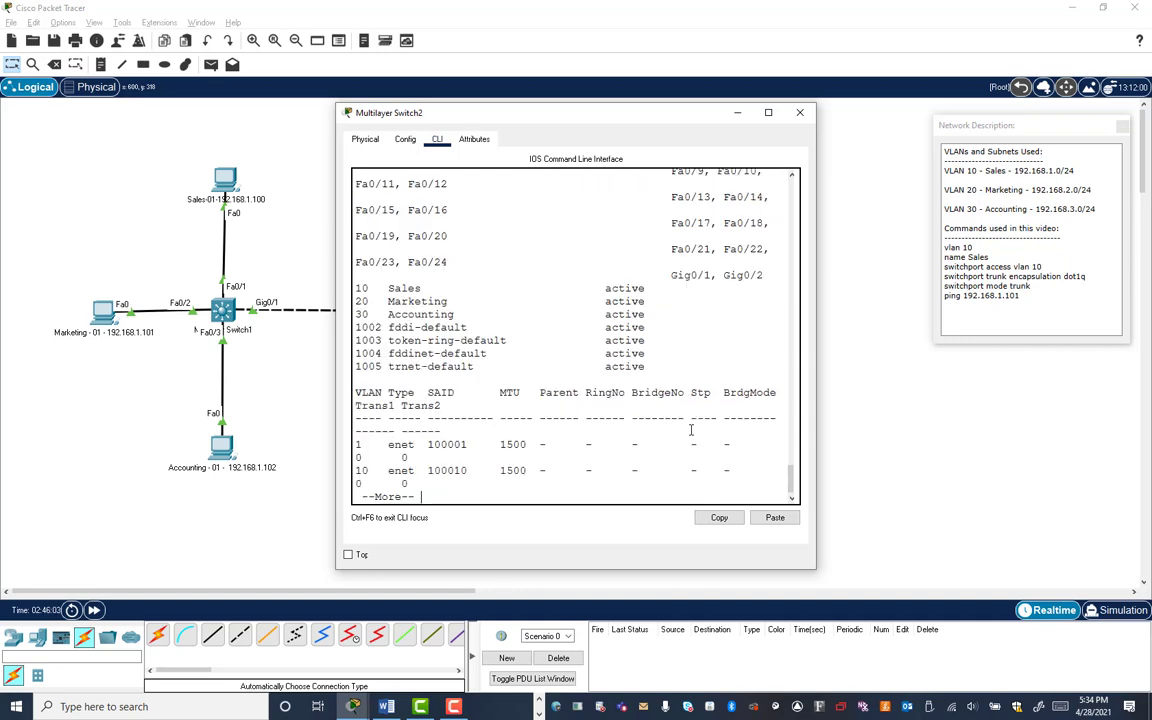
pyautogui.click(769, 112)
pyautogui.scroll(10, 600, 183)
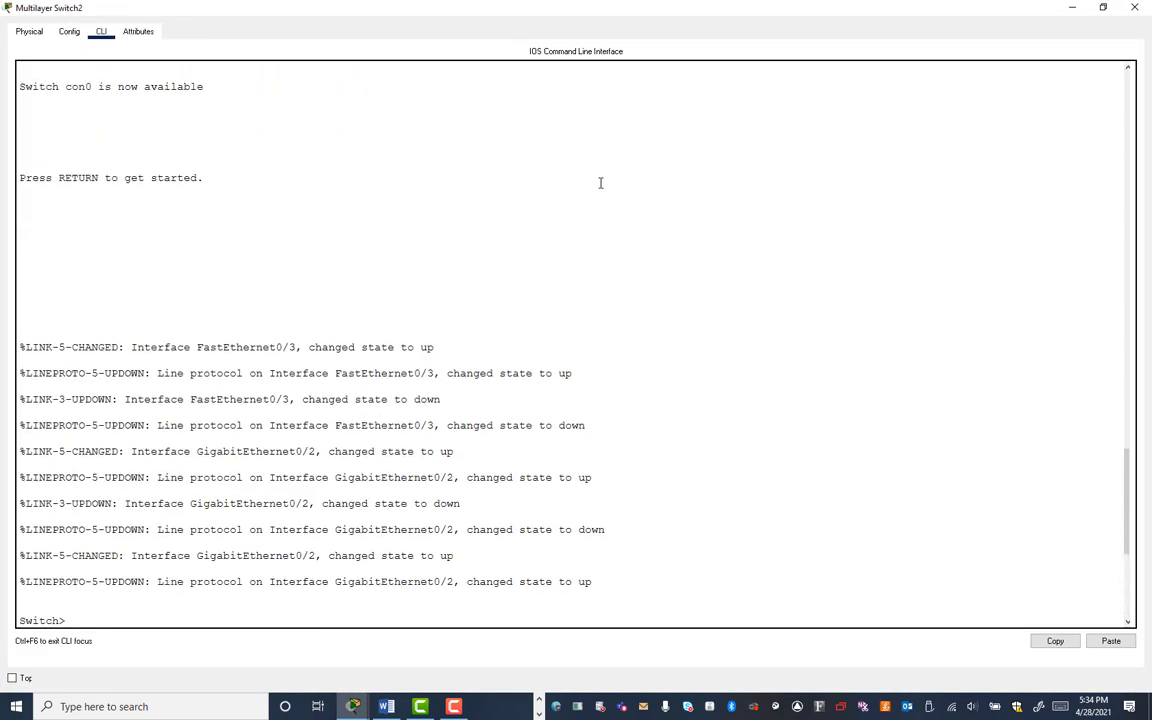
pyautogui.scroll(-10, 612, 172)
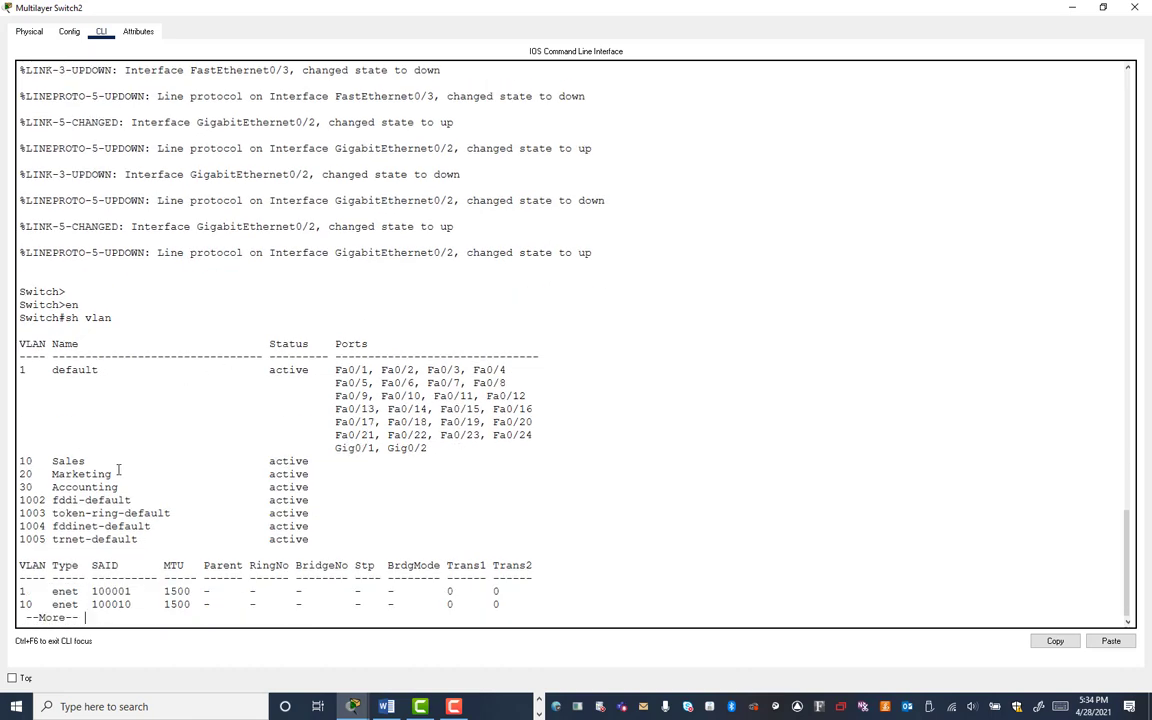
pyautogui.click(1138, 8)
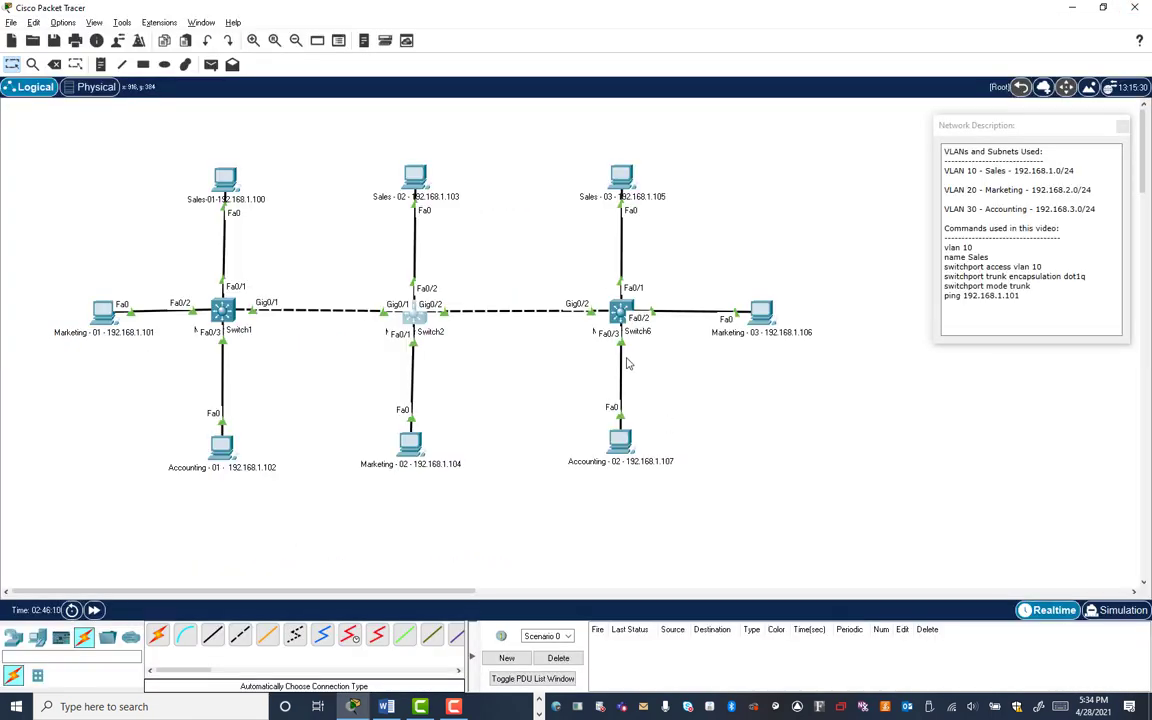
# Step: Start Switch6's command line, answer no to the initial configuration dialog, and enter privileged mode with en
pyautogui.click(620, 313)
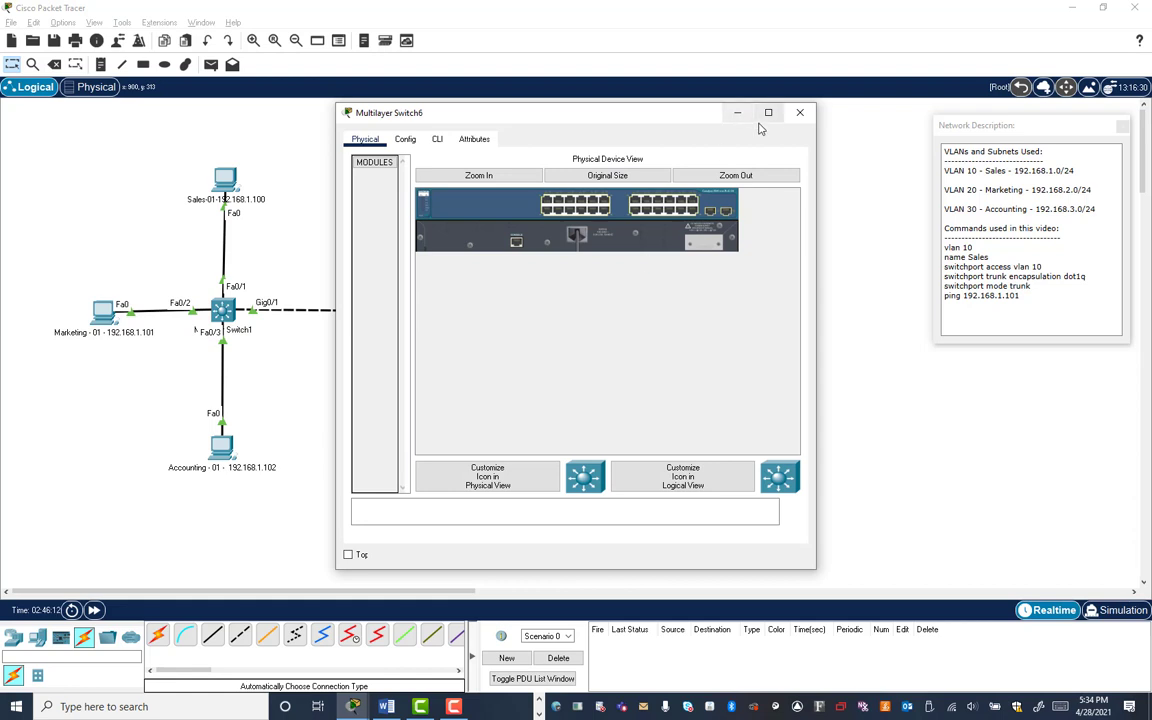
pyautogui.click(437, 139)
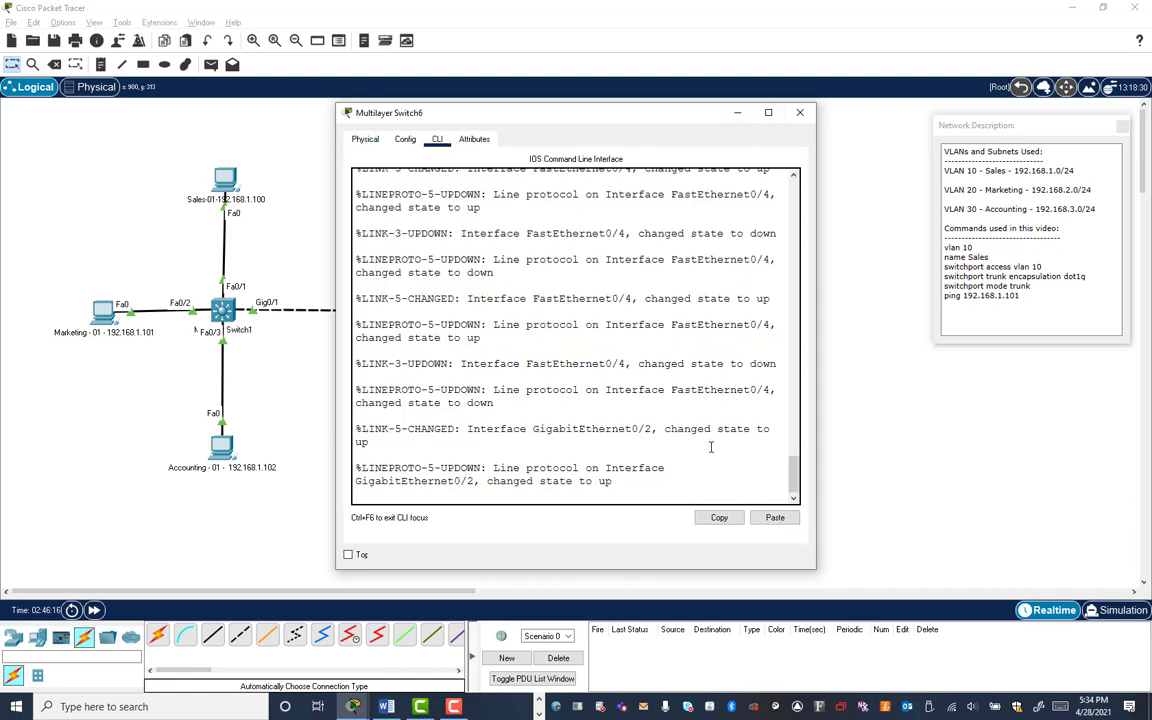
pyautogui.press('Return')
pyautogui.press('Return')
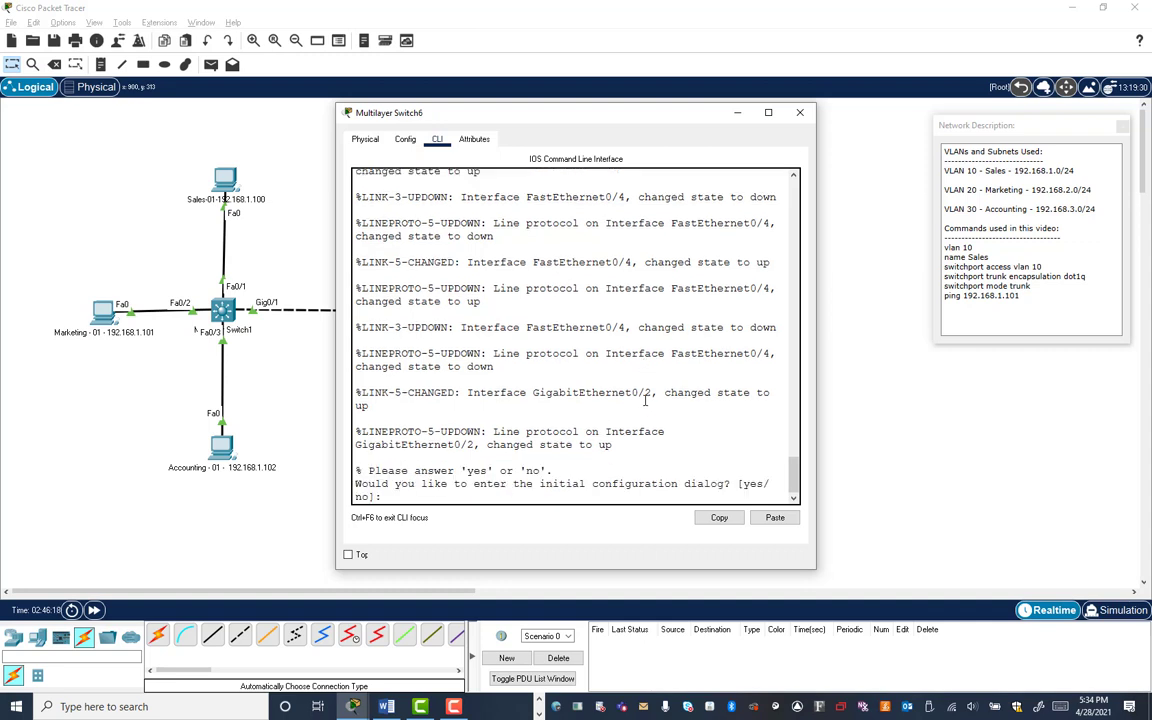
pyautogui.write('no')
pyautogui.press('Return')
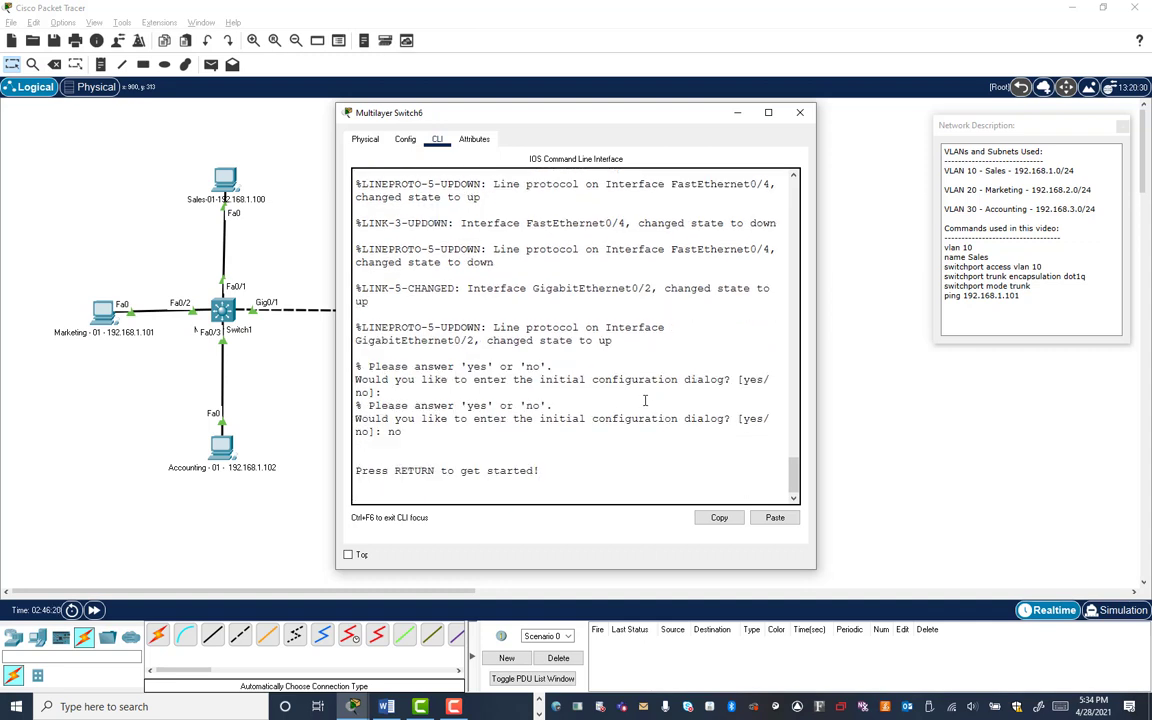
pyautogui.press('Return')
pyautogui.write('en')
pyautogui.press('Return')
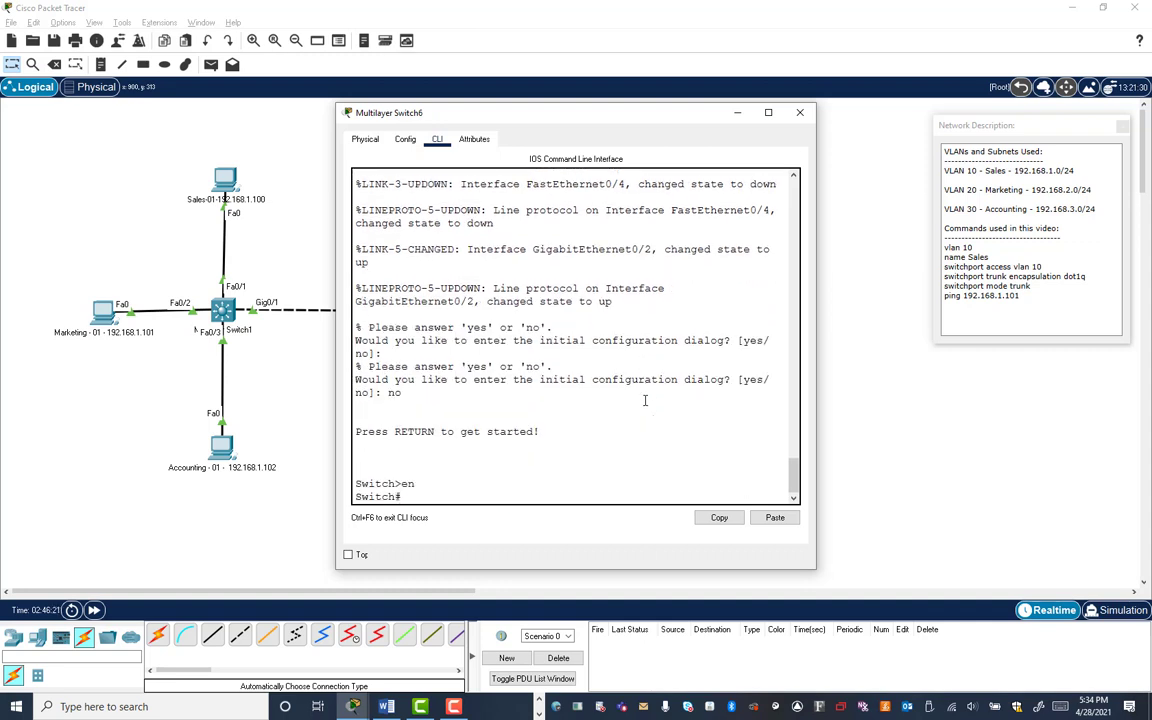
# Step: Run sh vlan on Switch6, examine its VLANs and ports, and return to the command prompt
pyautogui.write('show vlan')
pyautogui.press('Return')
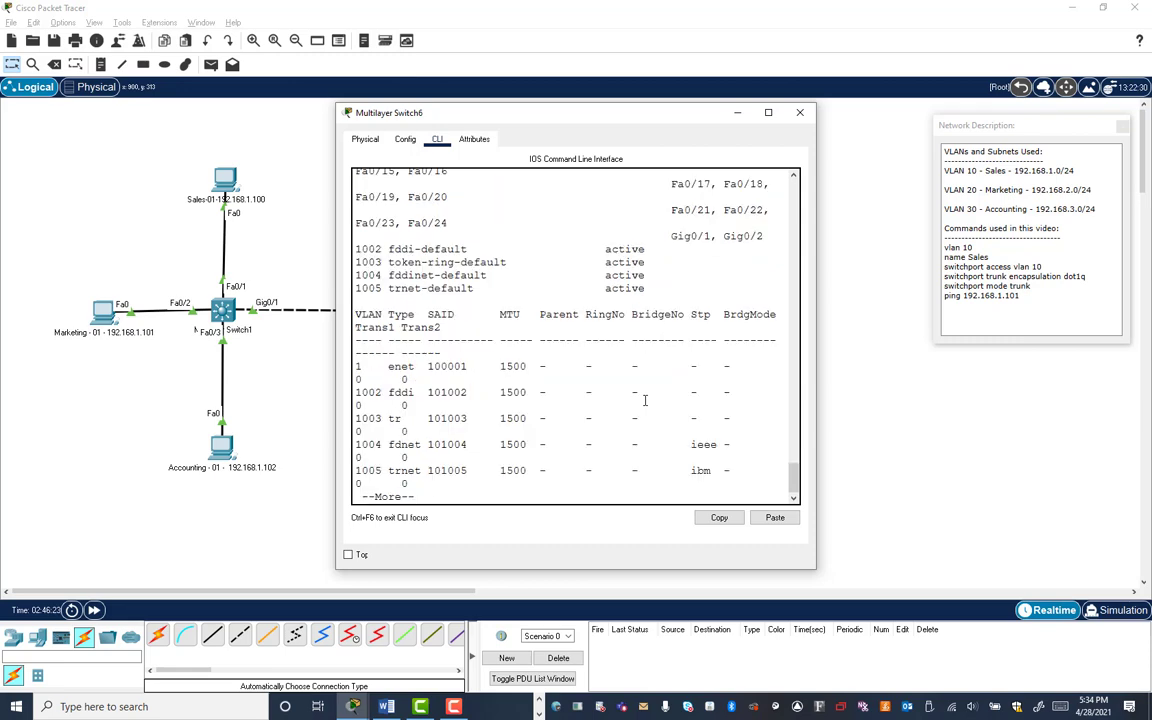
pyautogui.doubleClick(690, 112)
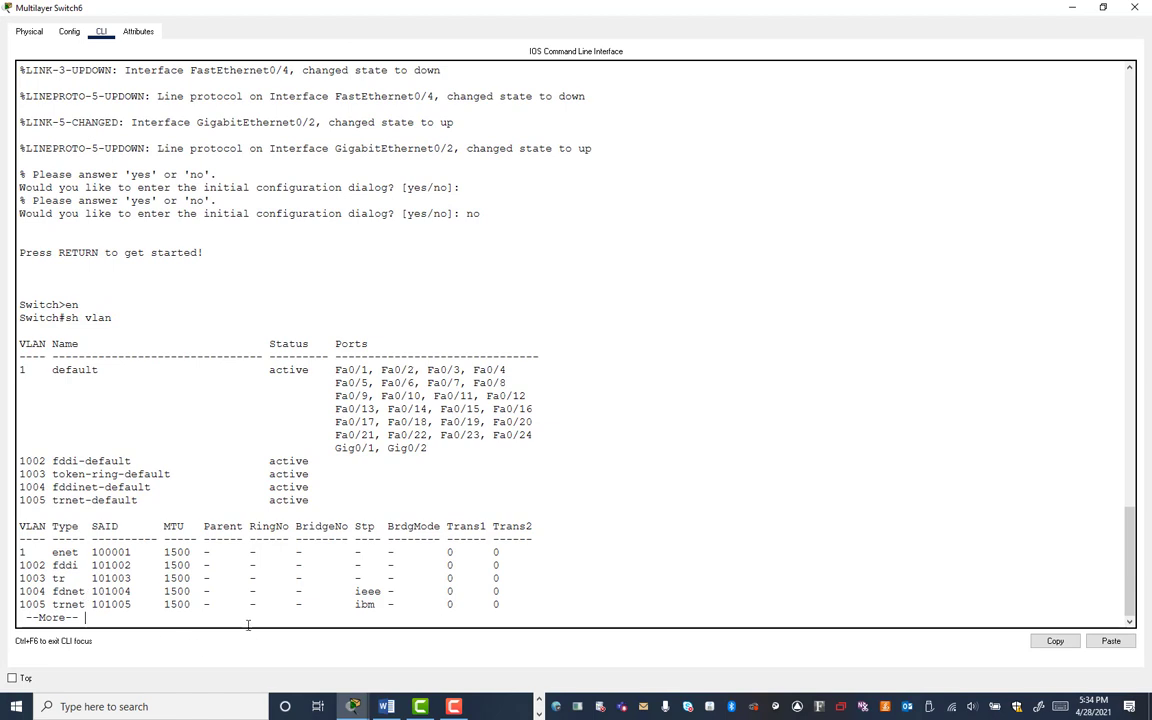
pyautogui.press('q')
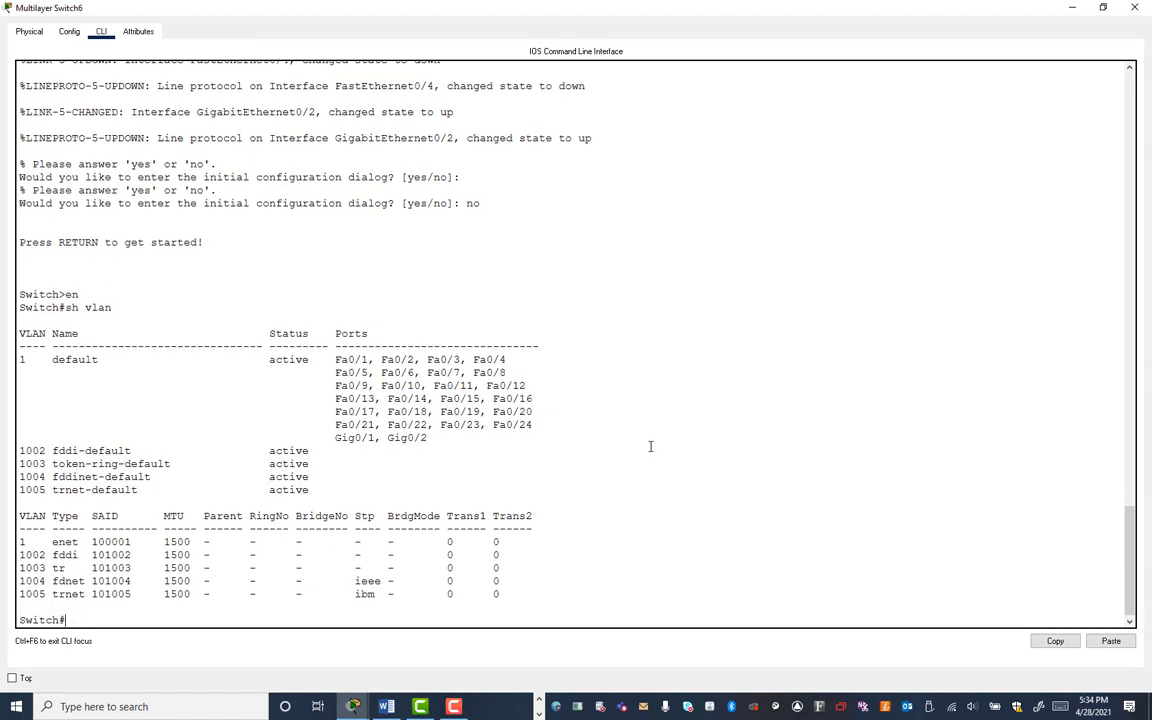
# Step: Enter global configuration mode on Switch6 with conf t and create VLAN 10 named Sales
pyautogui.write('conf t')
pyautogui.press('Return')
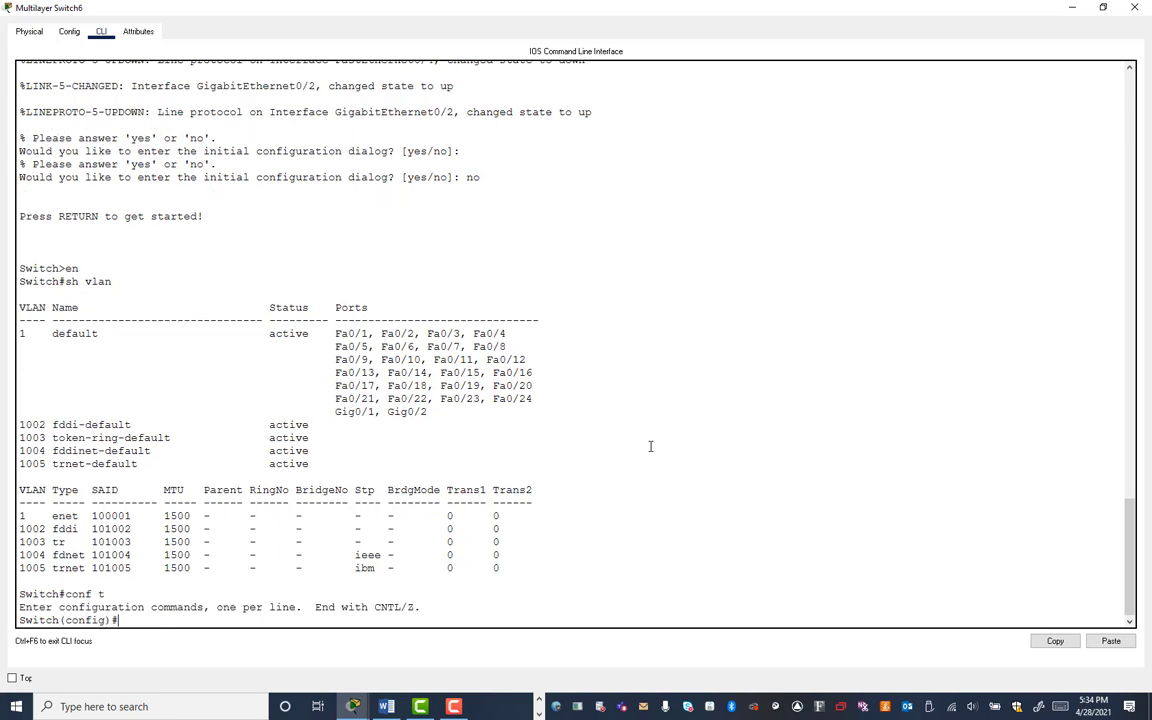
pyautogui.write('in')
pyautogui.press('BackSpace')
pyautogui.press('BackSpace')
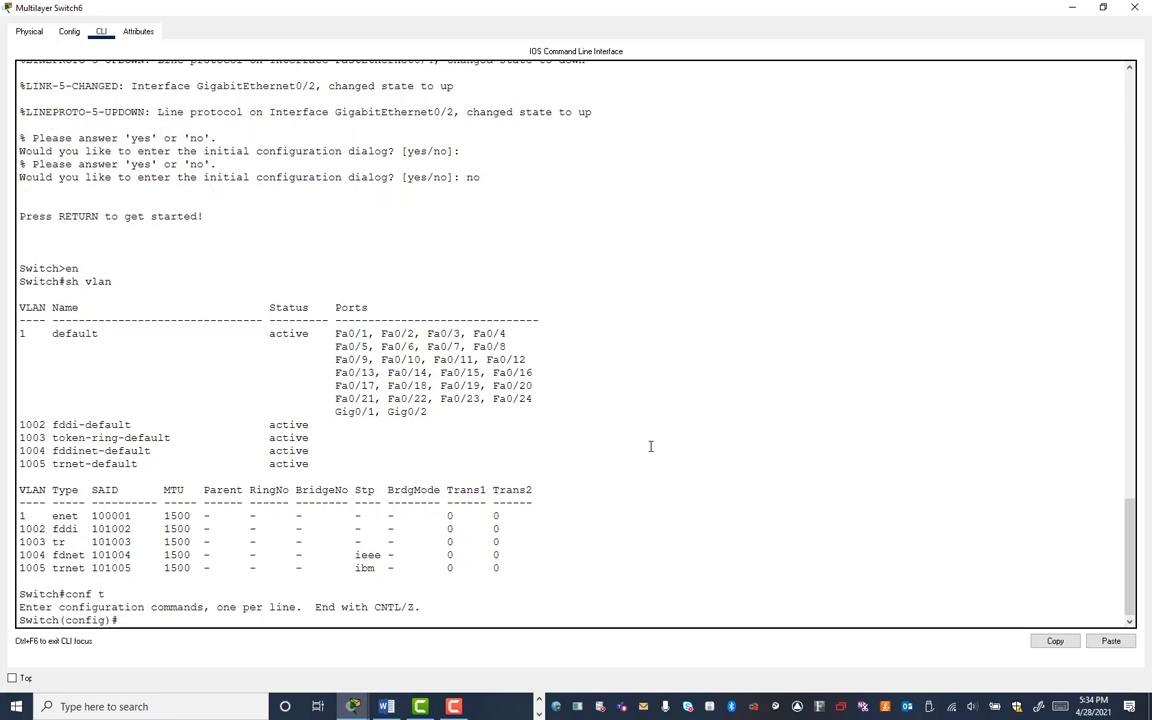
pyautogui.write('vlan 10')
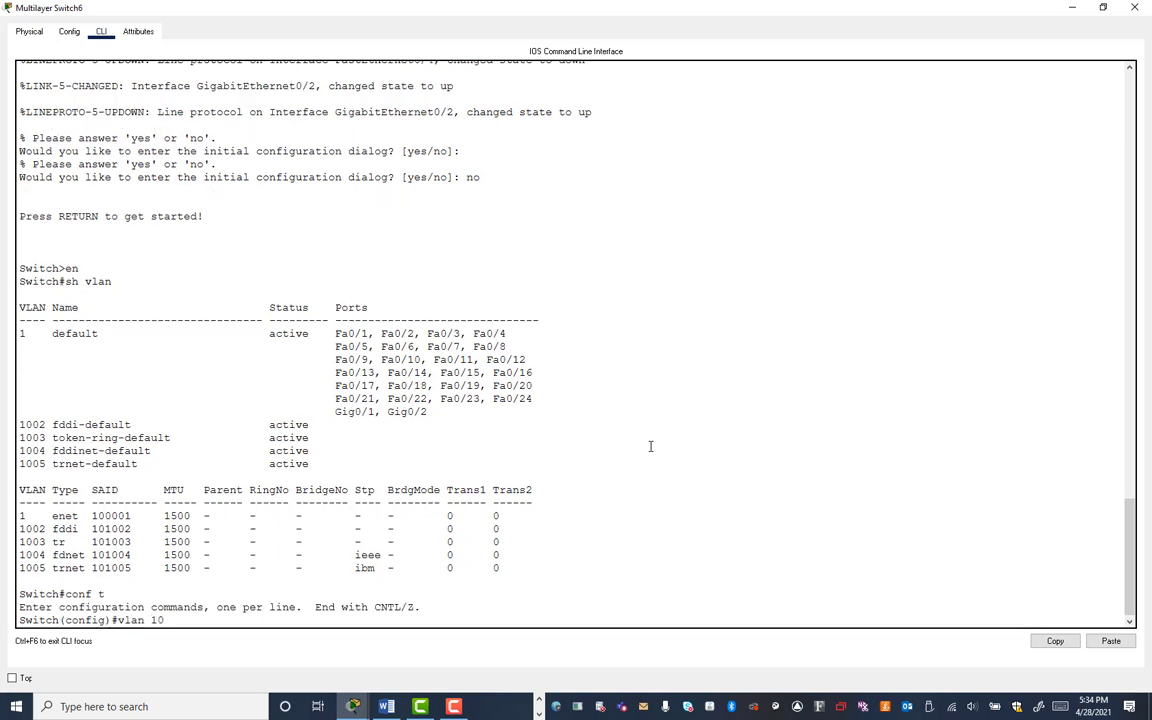
pyautogui.press('Return')
pyautogui.write('name Sales')
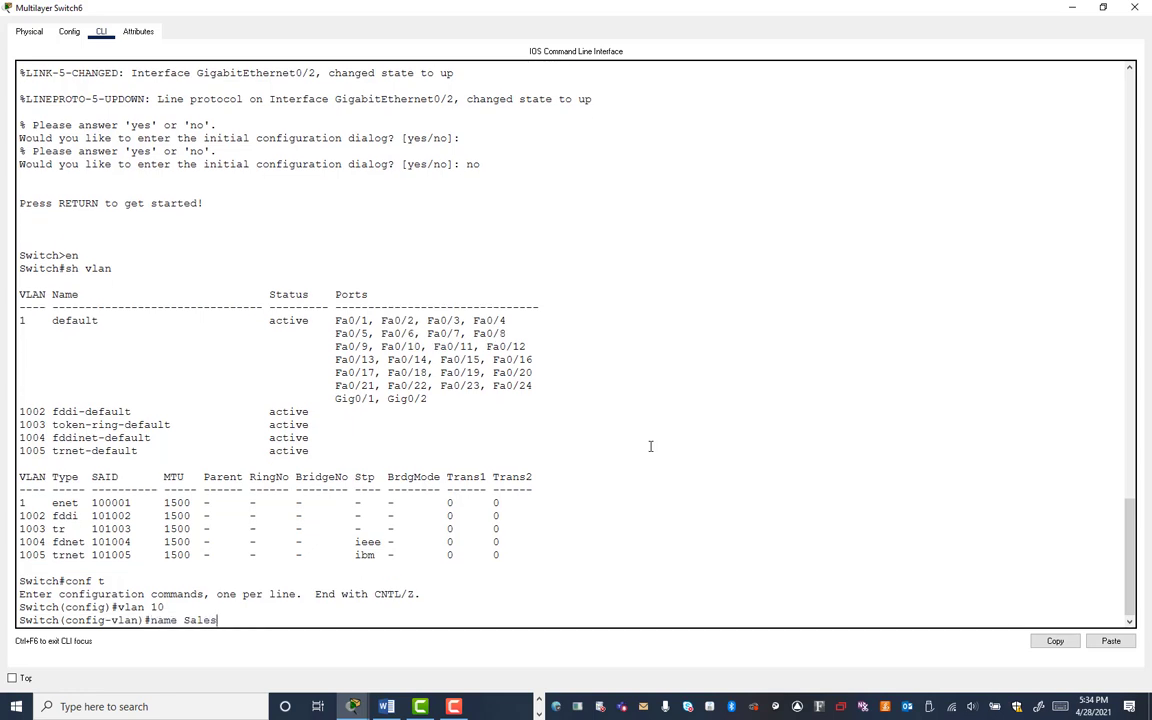
pyautogui.press('Return')
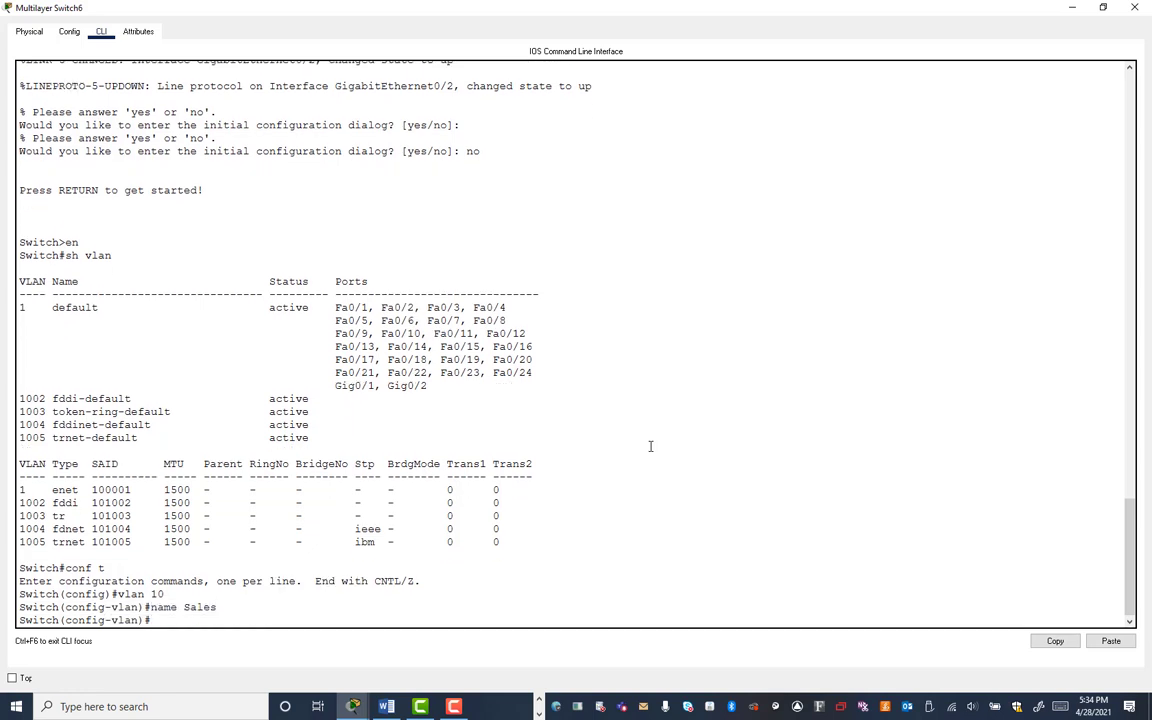
# Step: Create VLAN 20 on Switch6 and name it Marketing
pyautogui.press('Up')
pyautogui.press('Up')
pyautogui.press('BackSpace')
pyautogui.press('BackSpace')
pyautogui.write('20')
pyautogui.press('Return')
pyautogui.write('name')
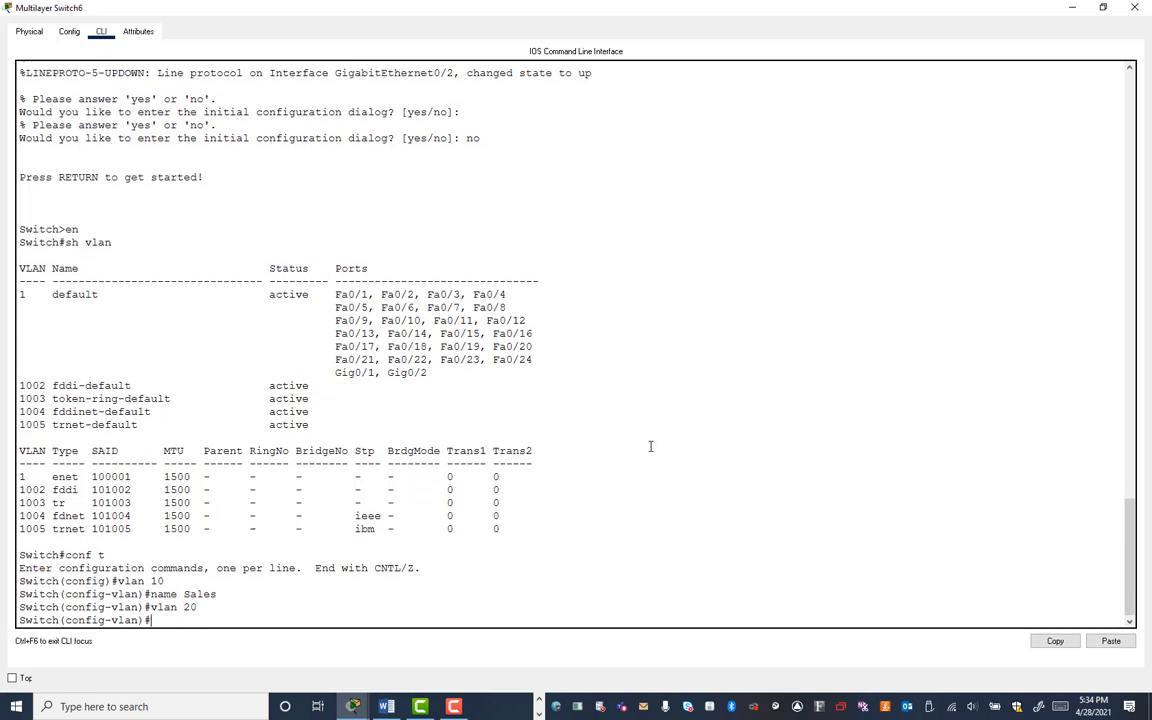
pyautogui.write(' Marketing')
pyautogui.press('Return')
# Step: Create VLAN 30 on Switch6 and name it Accounting
pyautogui.press('Up')
pyautogui.press('Up')
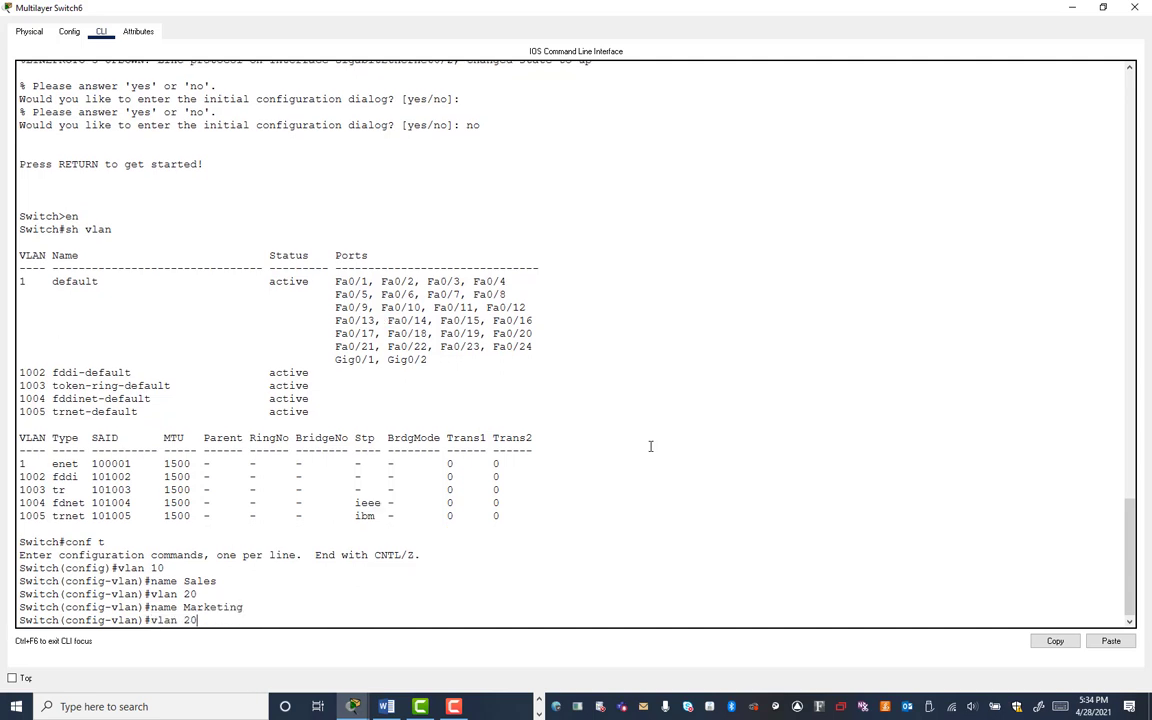
pyautogui.press('BackSpace')
pyautogui.press('BackSpace')
pyautogui.write('30')
pyautogui.press('Return')
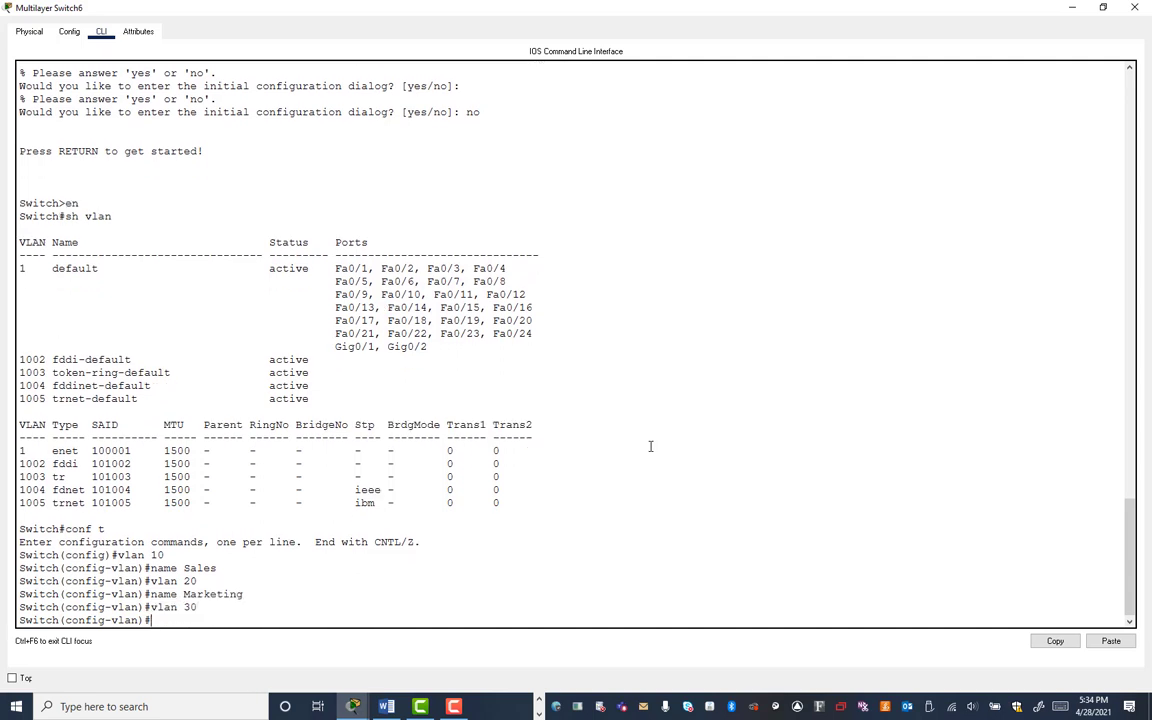
pyautogui.write('name Accounting')
pyautogui.press('Return')
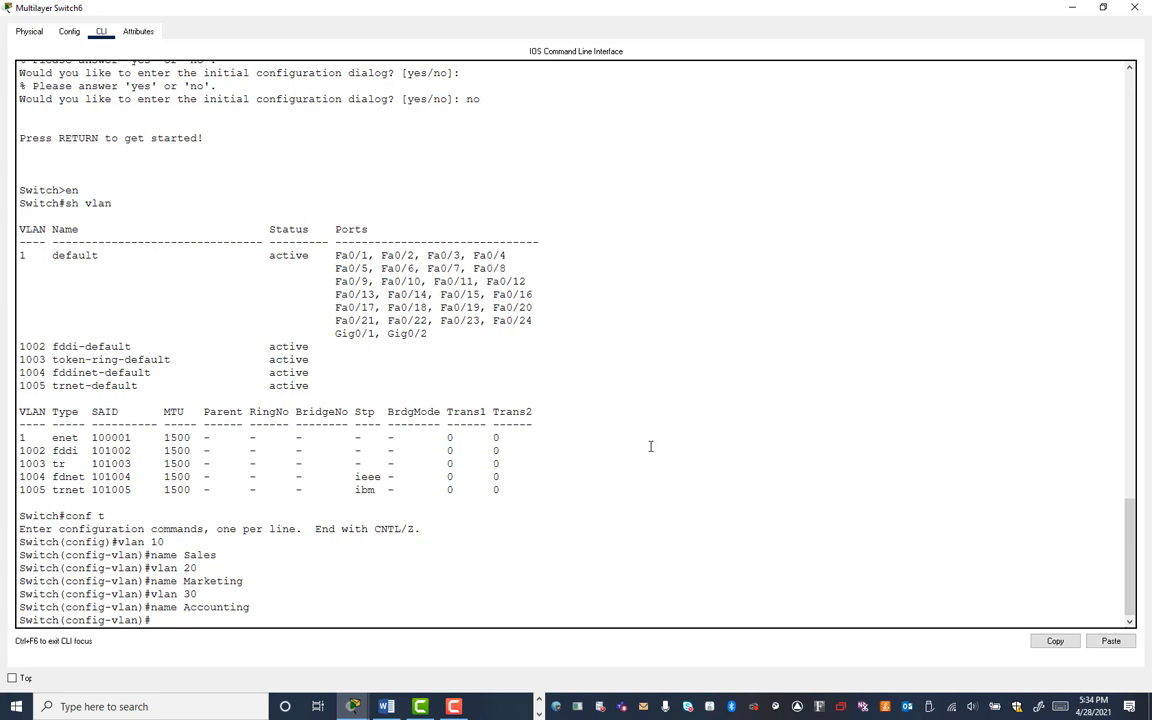
# Step: Leave configuration mode on Switch6 with end and list its VLANs with sh vlan
pyautogui.write('end')
pyautogui.press('Return')
pyautogui.press('Return')
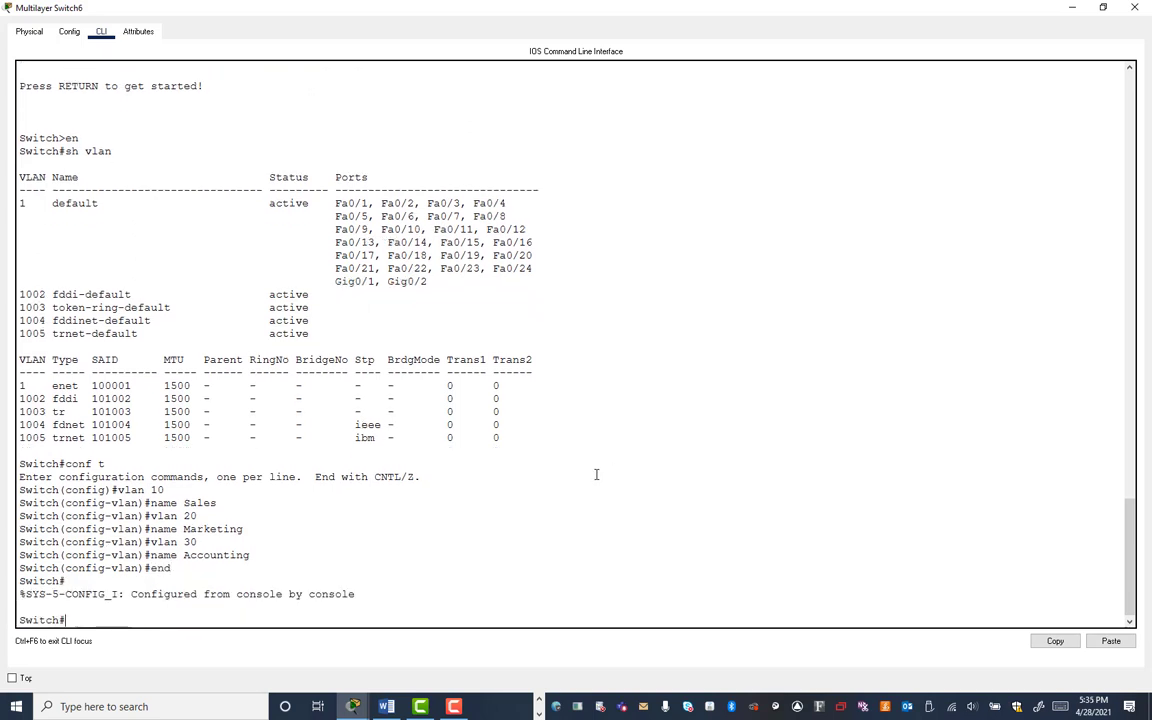
pyautogui.write('sh vlan')
pyautogui.press('Return')
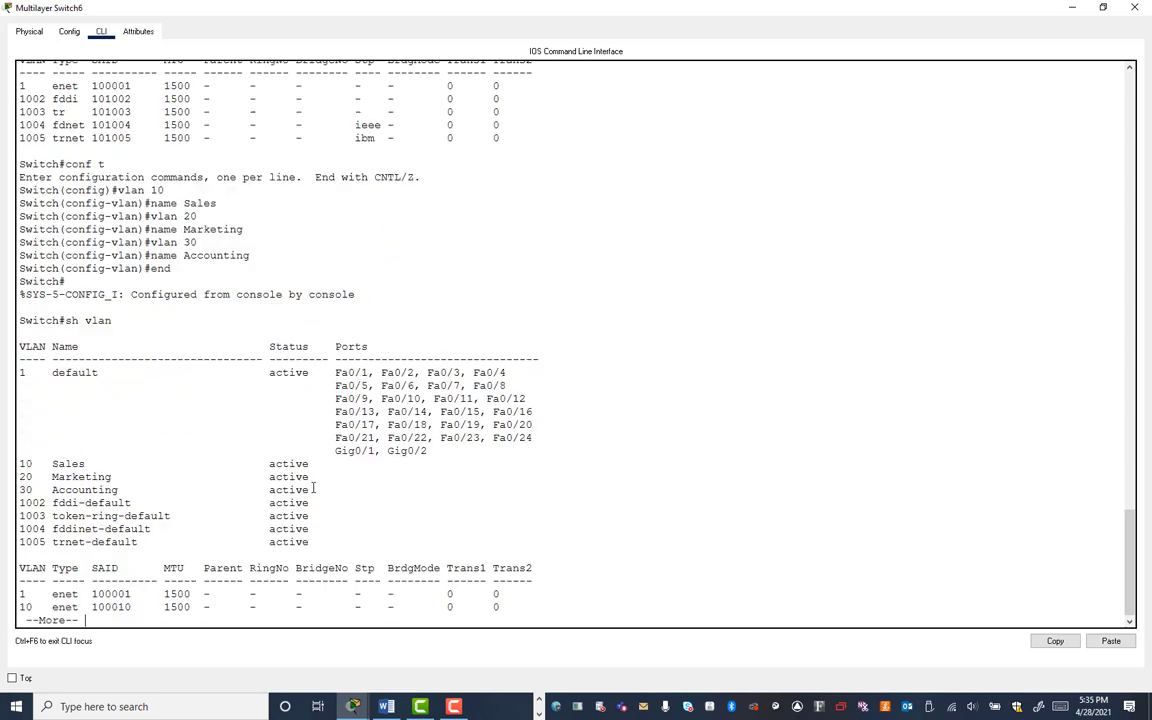
# Step: Check the VLAN subnets in the network description and set the static IPv4 address of Marketing - 01 to 192.168.2.101
pyautogui.click(386, 706)
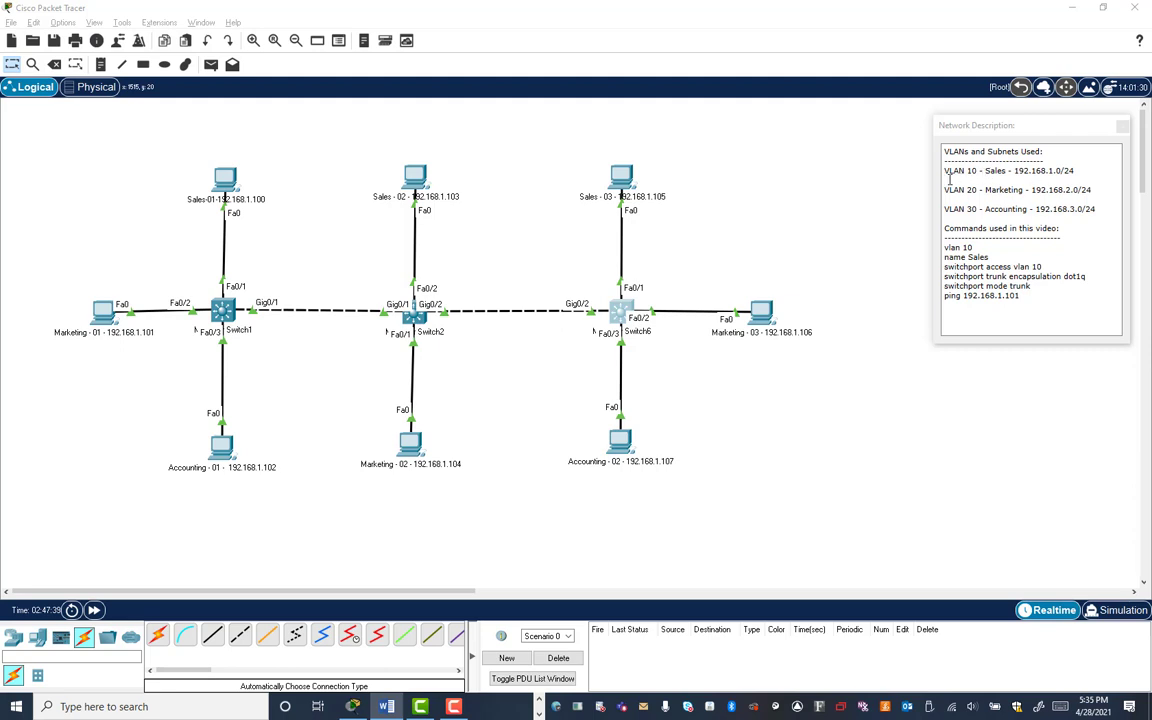
pyautogui.click(1063, 218)
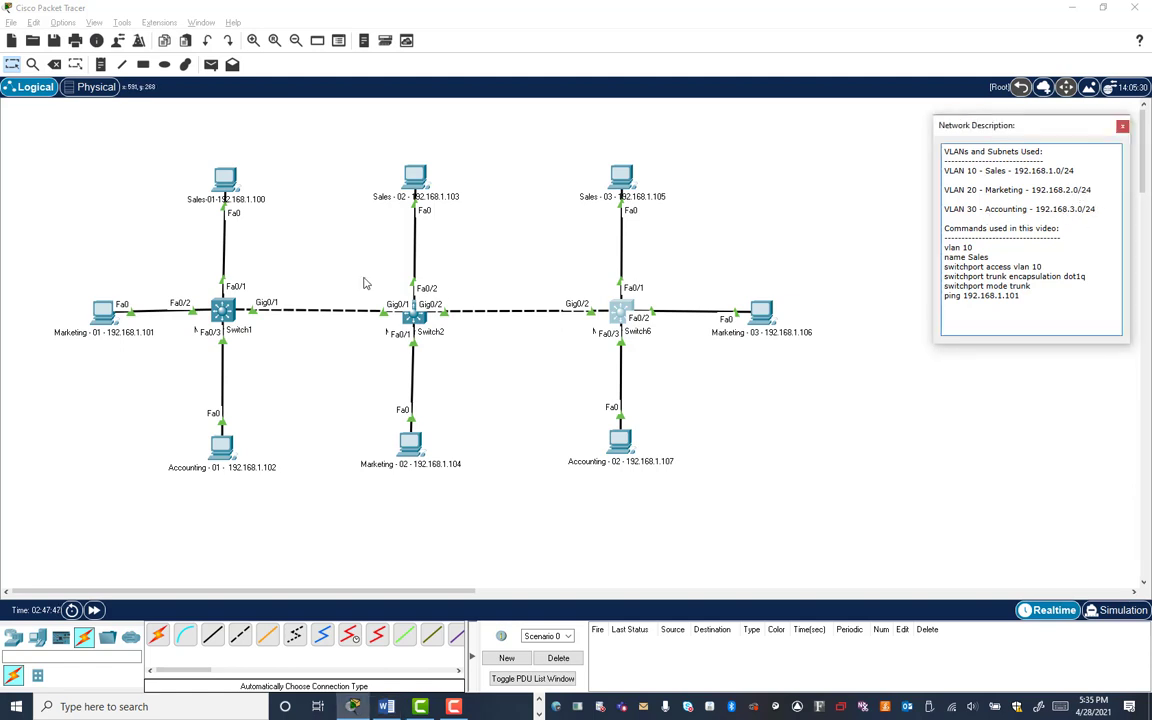
pyautogui.click(103, 316)
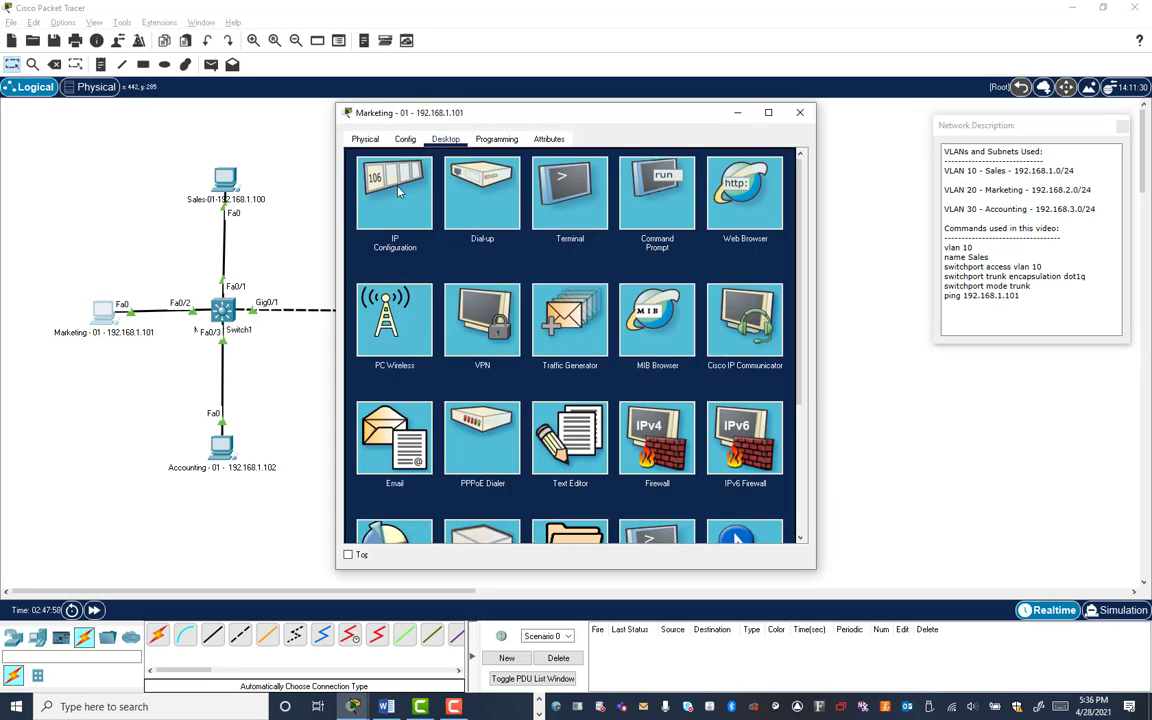
pyautogui.click(398, 192)
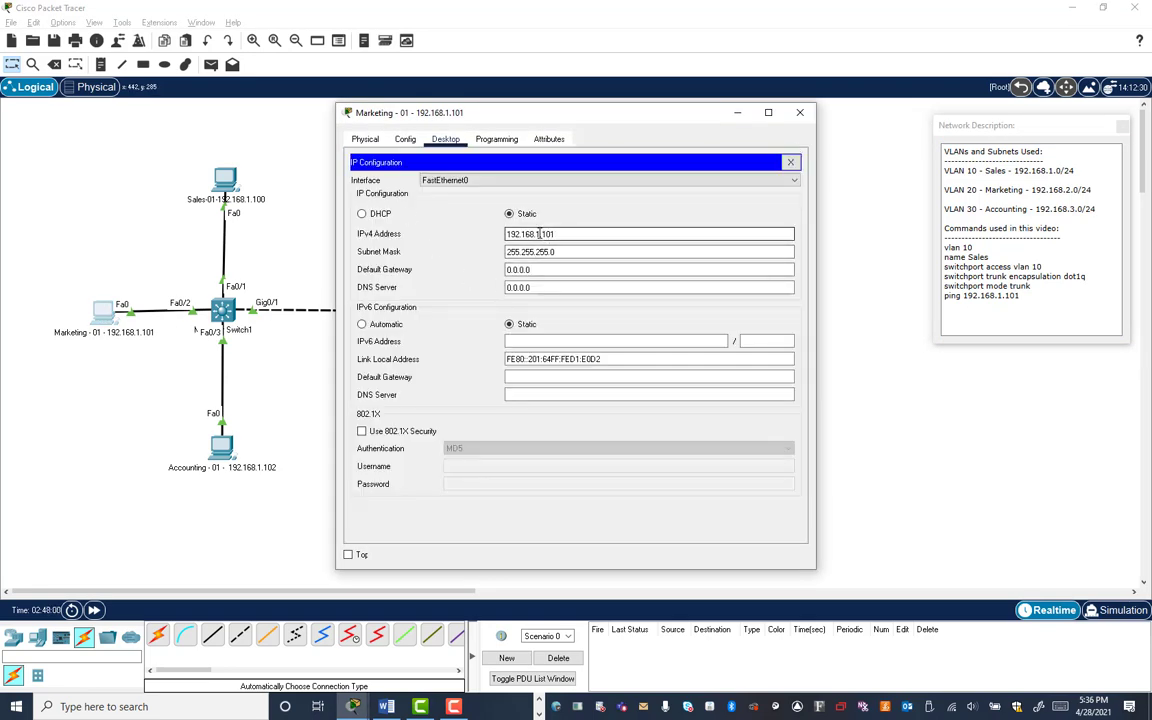
pyautogui.press('BackSpace')
pyautogui.write('2')
pyautogui.click(799, 112)
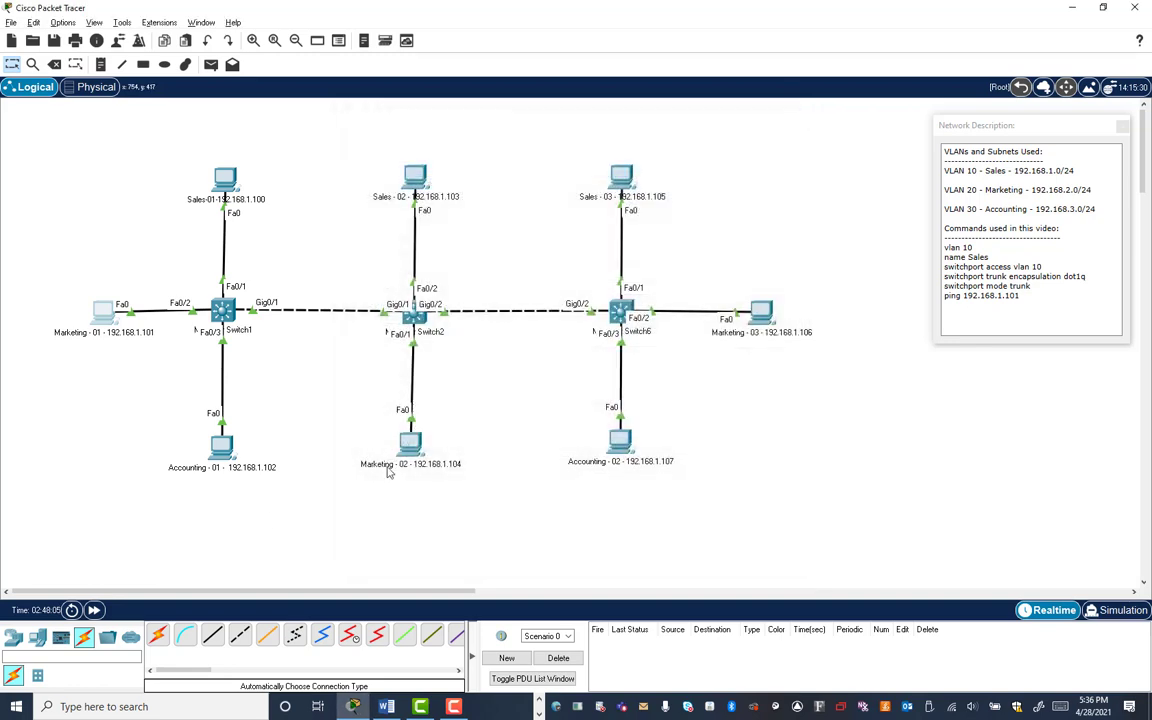
# Step: Set the static IPv4 address of Accounting - 01 to 192.168.3.102 and close its configuration window
pyautogui.click(222, 447)
pyautogui.click(395, 192)
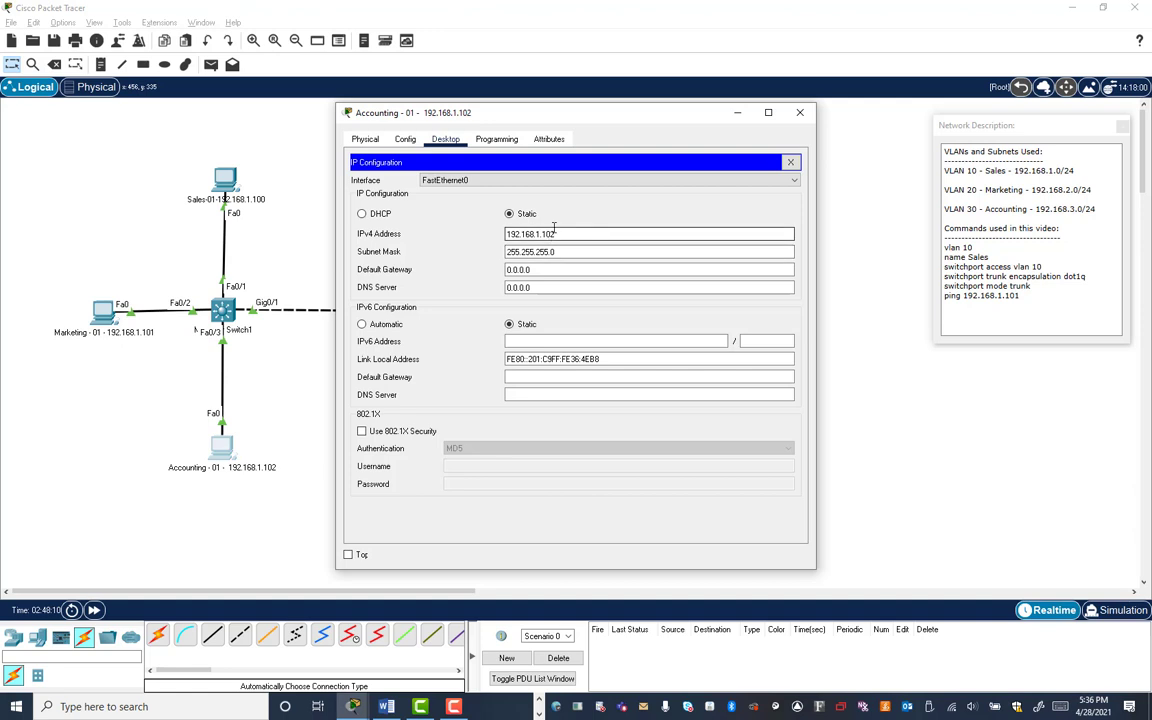
pyautogui.click(539, 233)
pyautogui.press('BackSpace')
pyautogui.write('3')
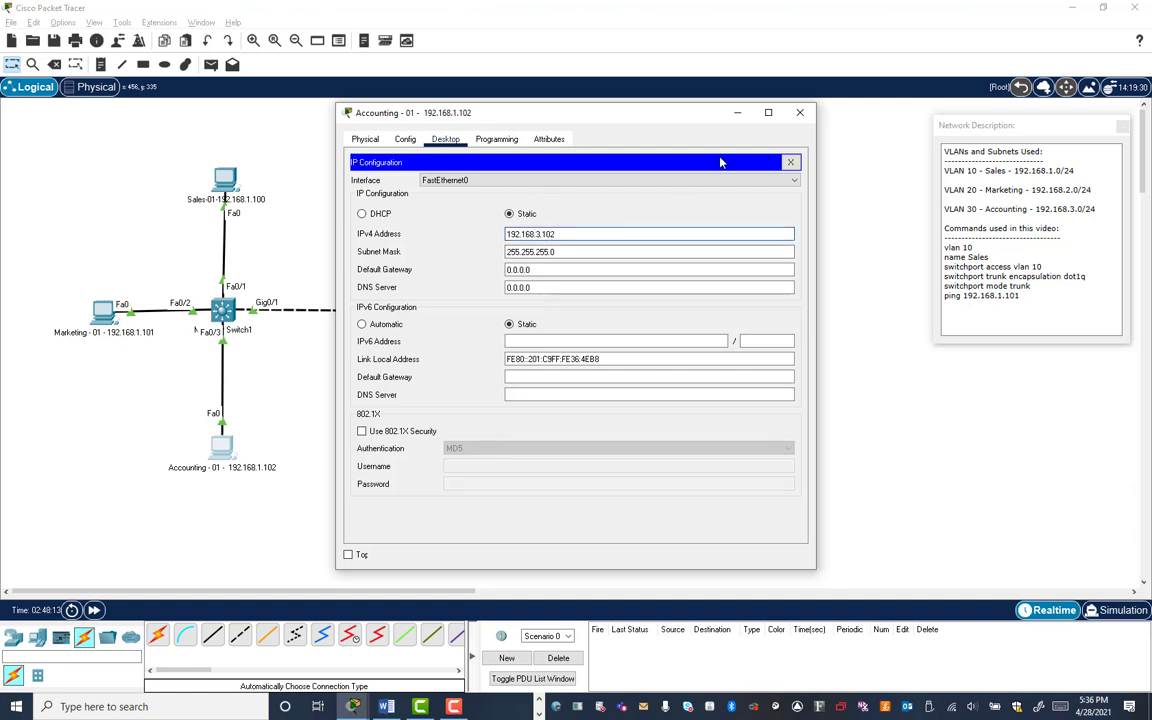
pyautogui.click(800, 112)
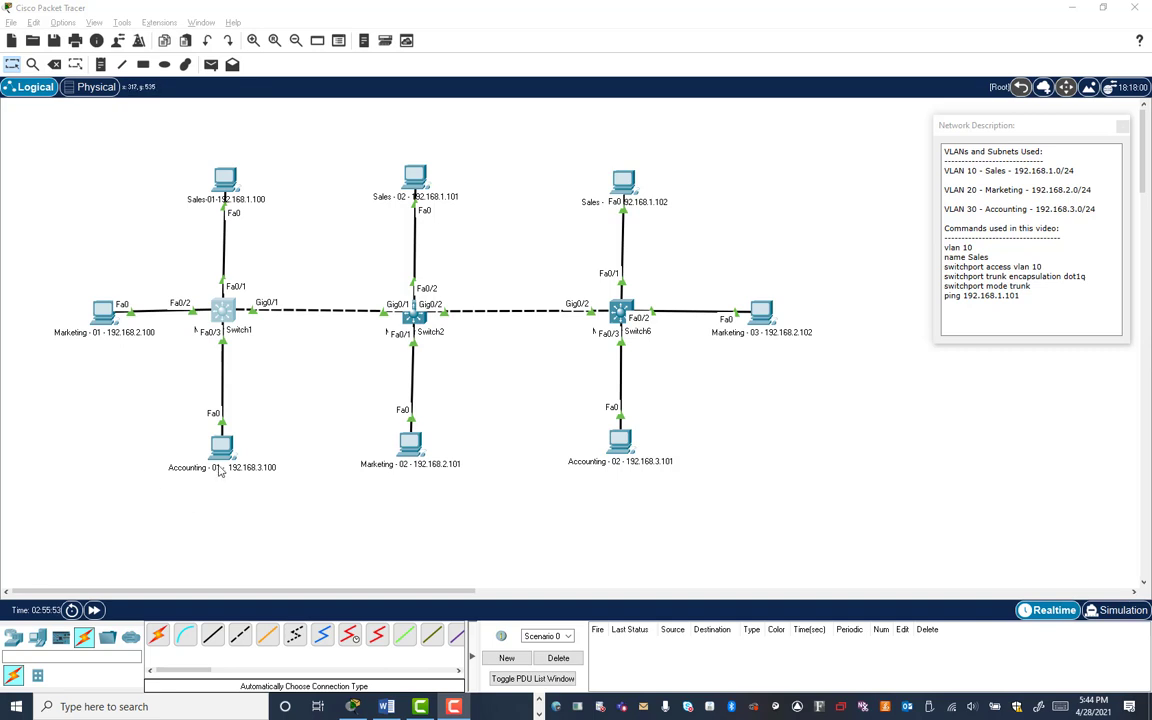
# Step: Open Switch1's command line and enter global configuration mode with en and conf t
pyautogui.click(224, 313)
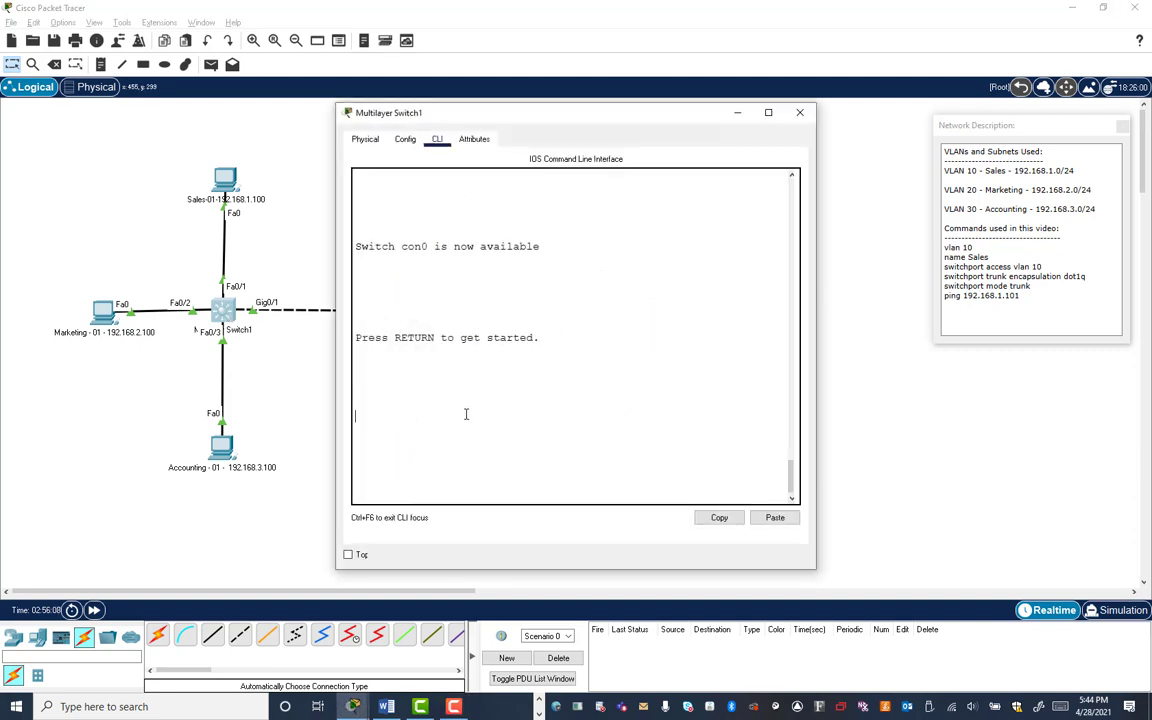
pyautogui.press('Return')
pyautogui.press('Return')
pyautogui.write('en')
pyautogui.press('Return')
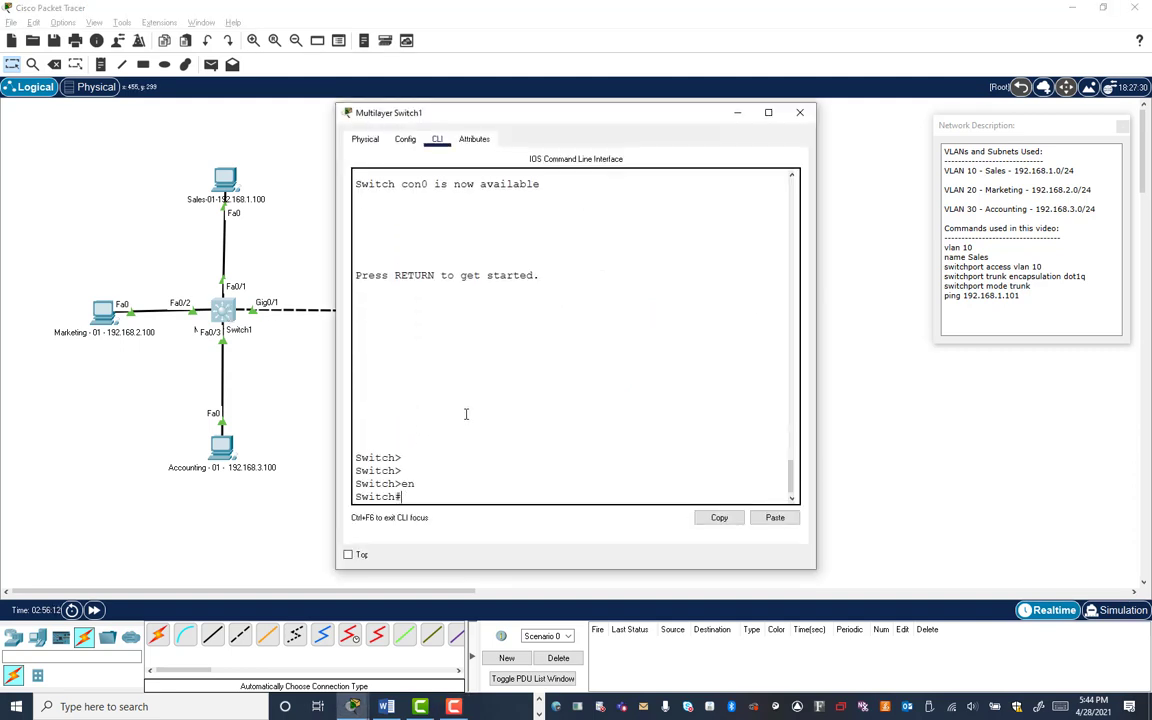
pyautogui.write('conf t')
pyautogui.press('Return')
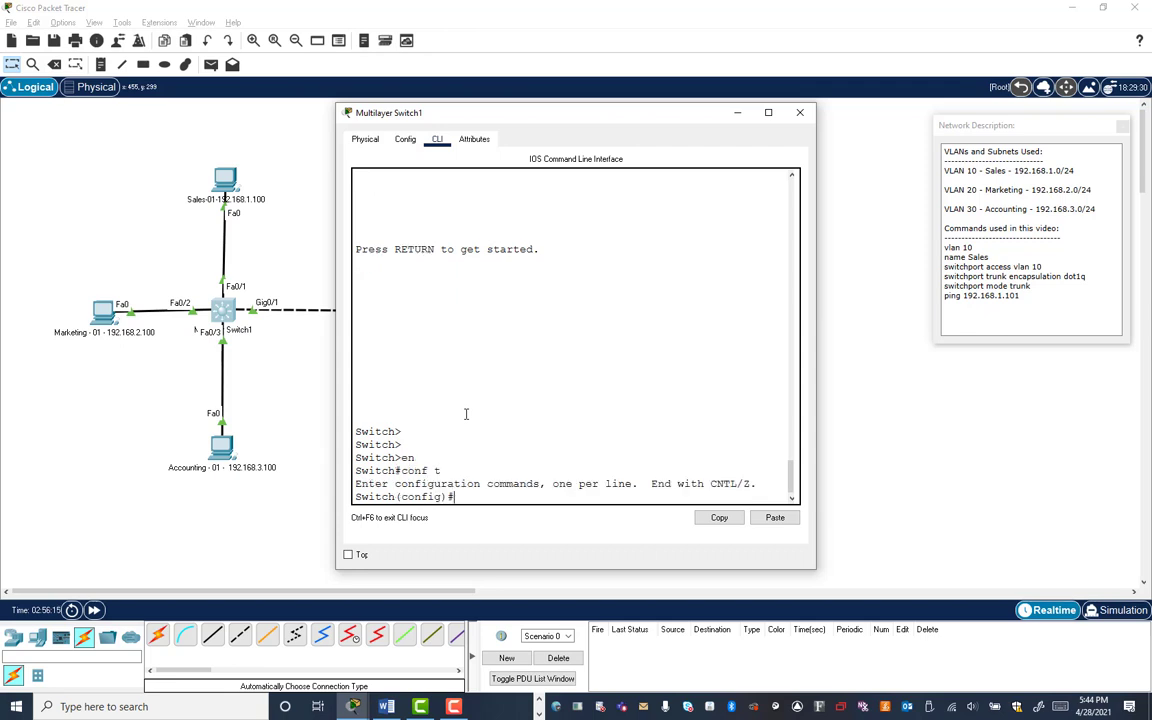
# Step: Assign Switch1's interface fa0/1 to VLAN 10, copying the switchport access vlan 10 command from the network description
pyautogui.write('int fa0/1')
pyautogui.press('Return')
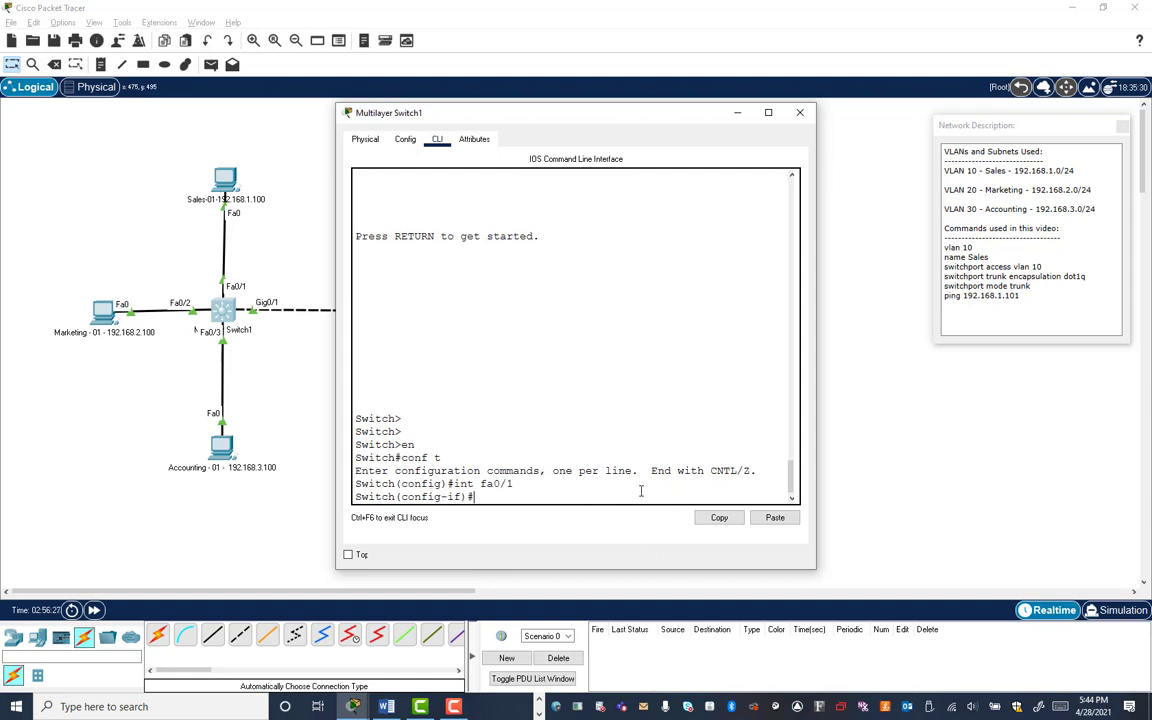
pyautogui.moveTo(1057, 268); pyautogui.dragTo(946, 259)
pyautogui.hotkey('ctrl', 'c')
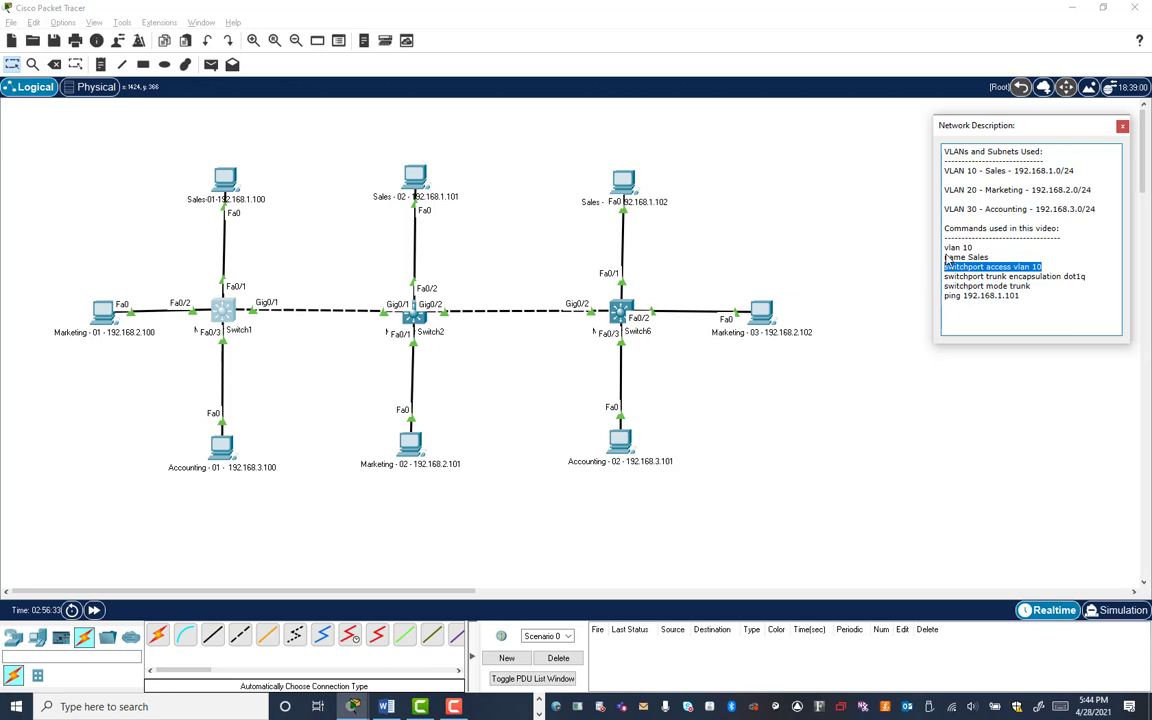
pyautogui.hotkey('alt', 'Tab')
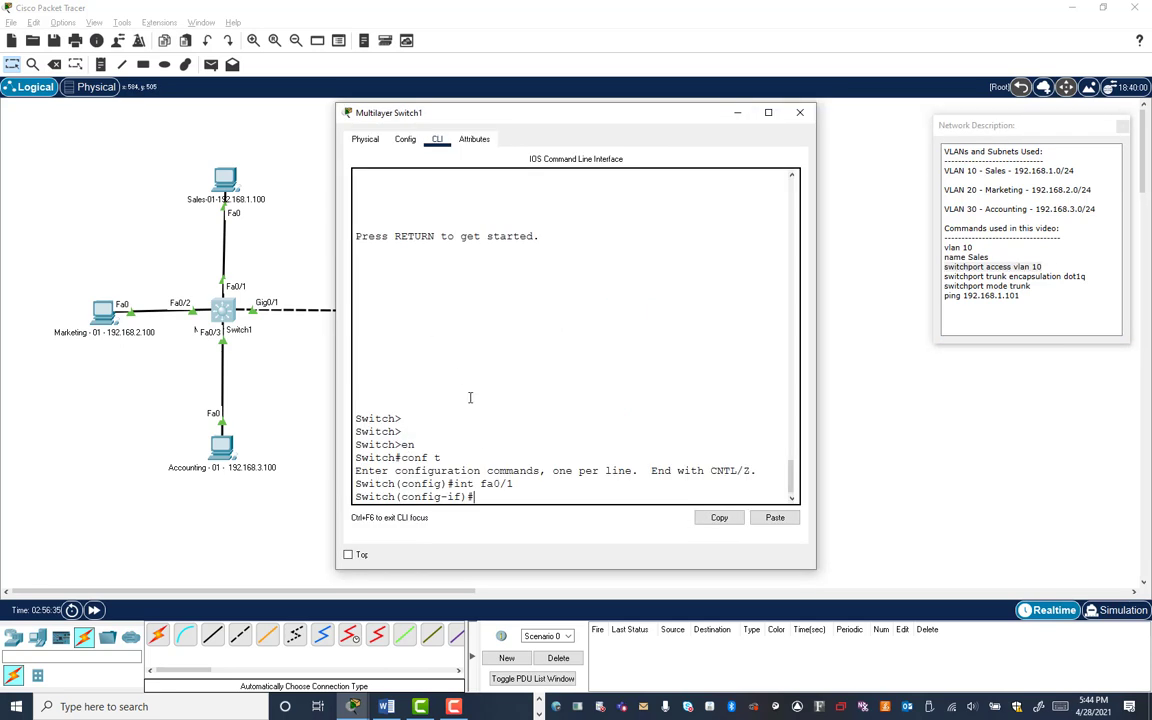
pyautogui.rightClick(497, 497)
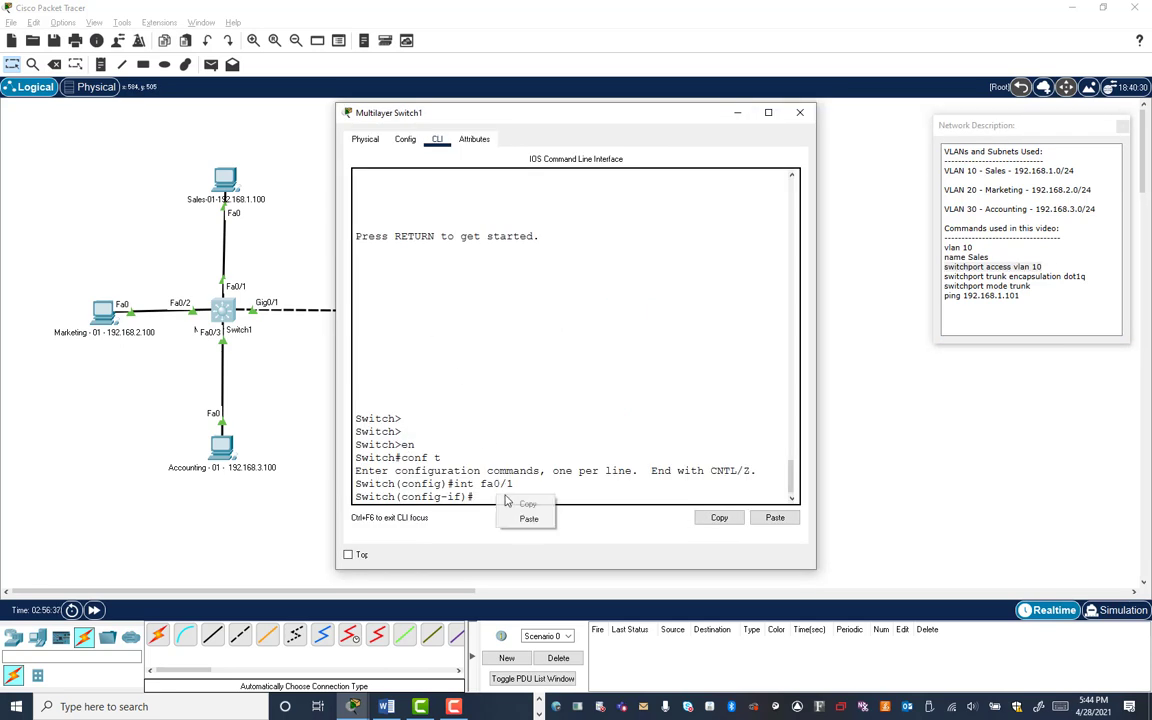
pyautogui.click(551, 520)
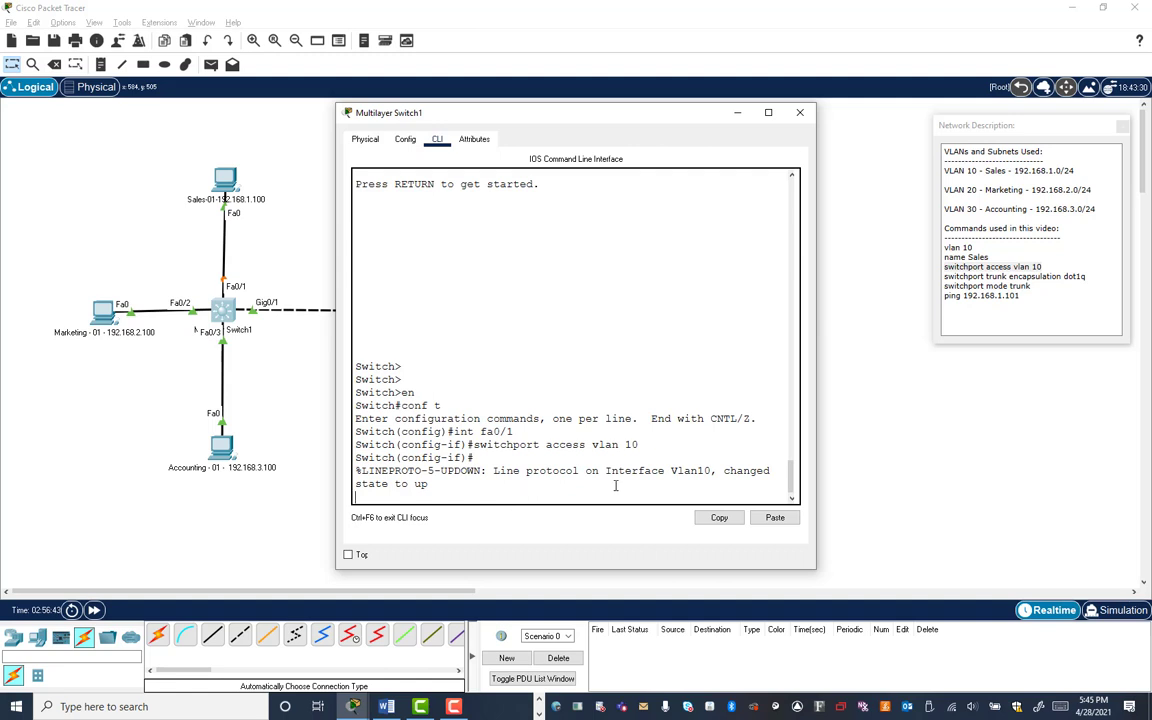
pyautogui.press('Return')
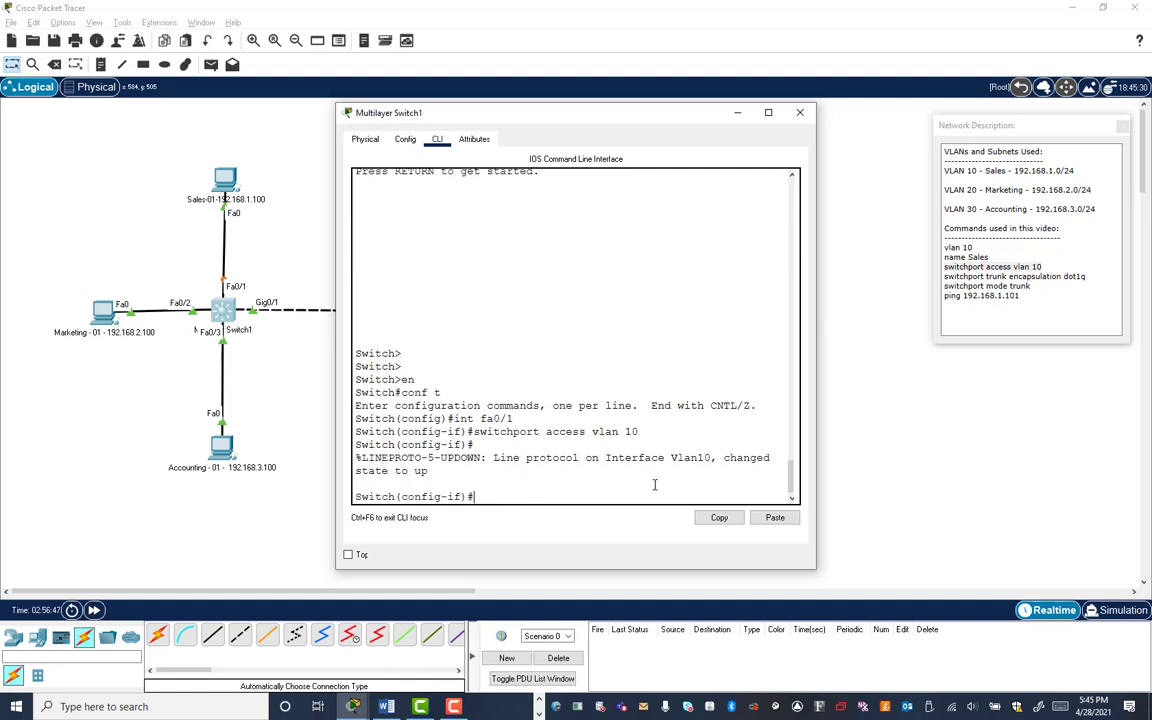
# Step: Assign Switch1's interface fa0/2 to VLAN 20 with switchport access vlan 20
pyautogui.press('Up')
pyautogui.press('Up')
pyautogui.press('Return')
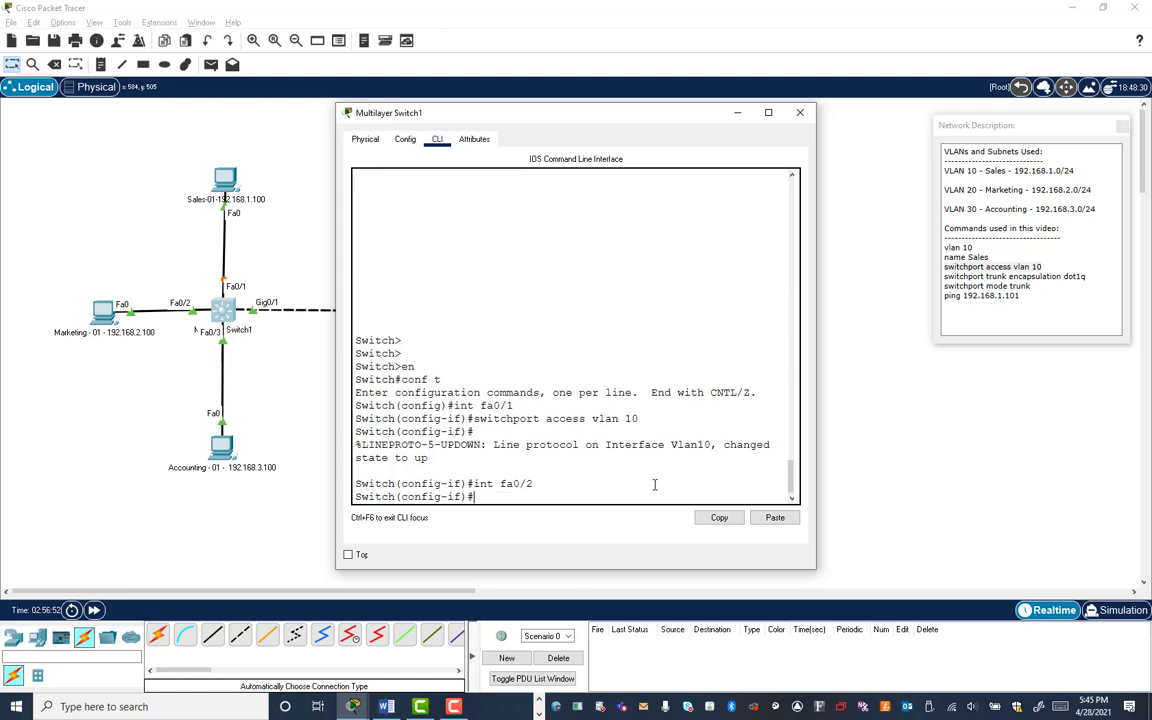
pyautogui.press('Up')
pyautogui.press('Up')
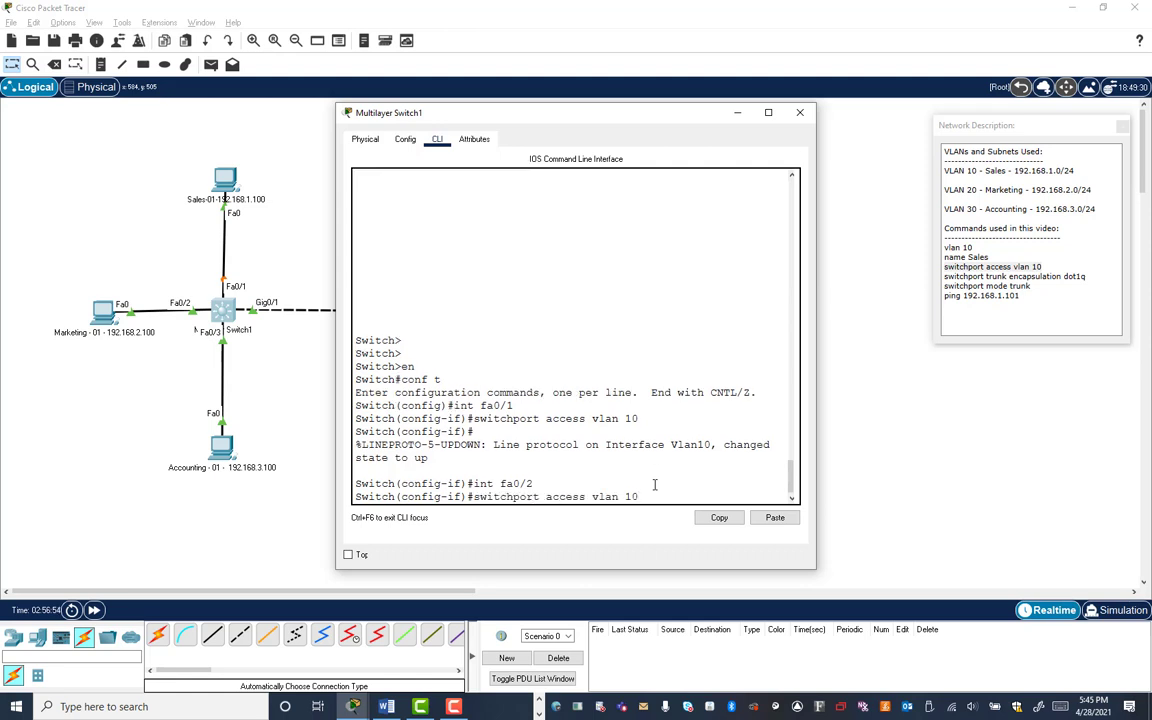
pyautogui.press('BackSpace')
pyautogui.press('BackSpace')
pyautogui.press('Return')
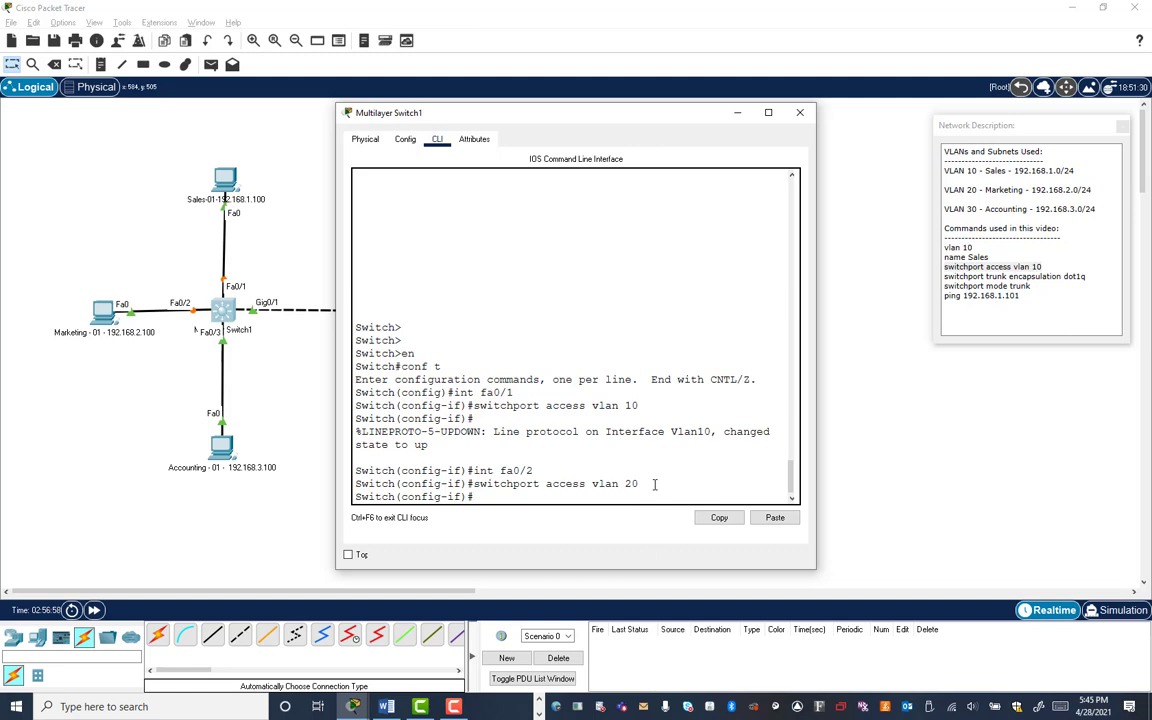
# Step: Assign Switch1's interface fa0/3 to VLAN 30 with switchport access vlan 30 and close the switch window
pyautogui.press('Up')
pyautogui.press('Up')
pyautogui.write('3')
pyautogui.press('Return')
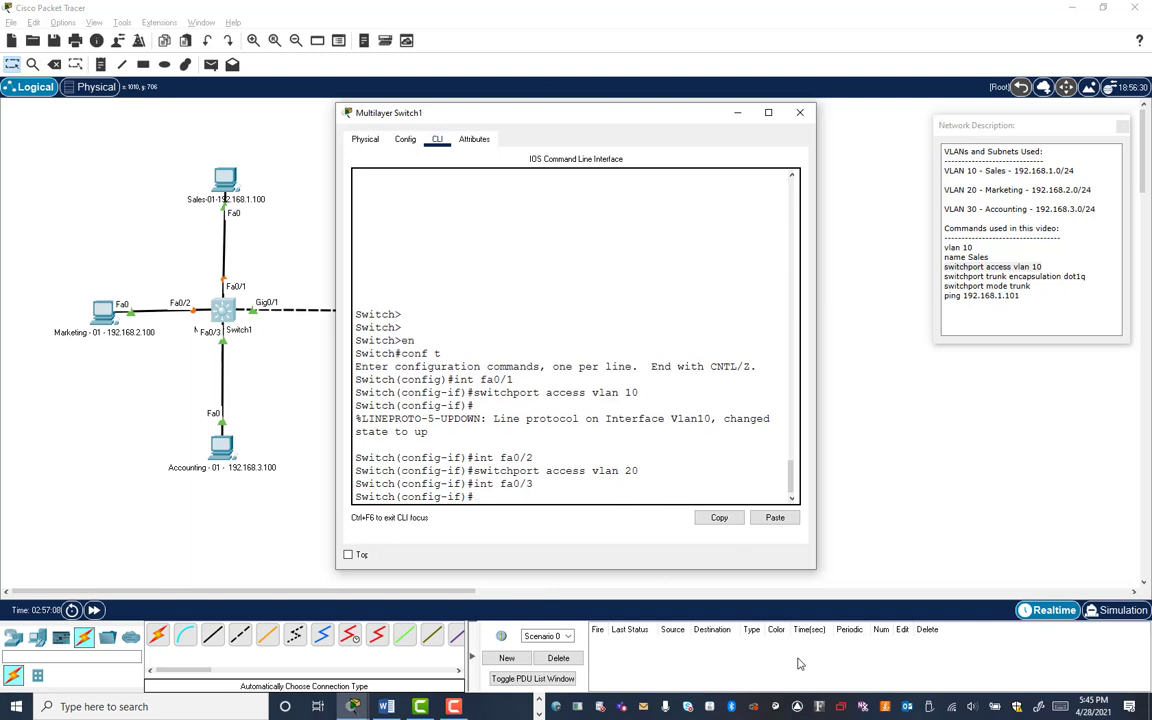
pyautogui.write('switchport access vlan 20')
pyautogui.press('BackSpace')
pyautogui.press('BackSpace')
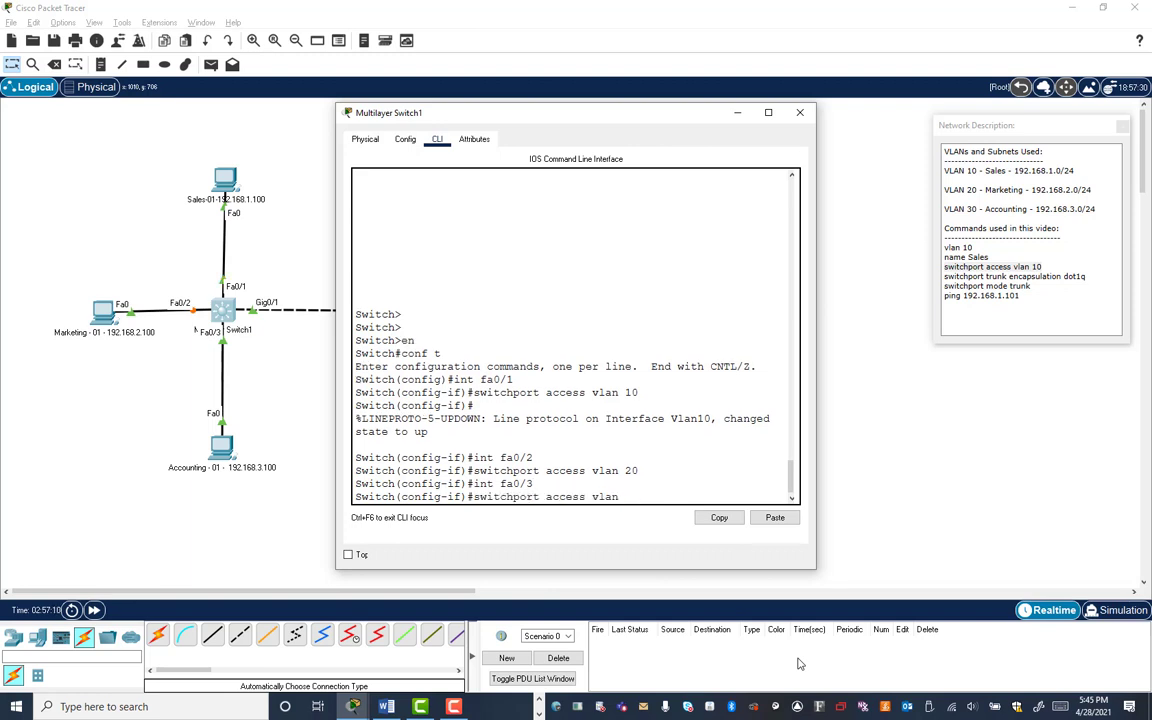
pyautogui.write('30')
pyautogui.press('Return')
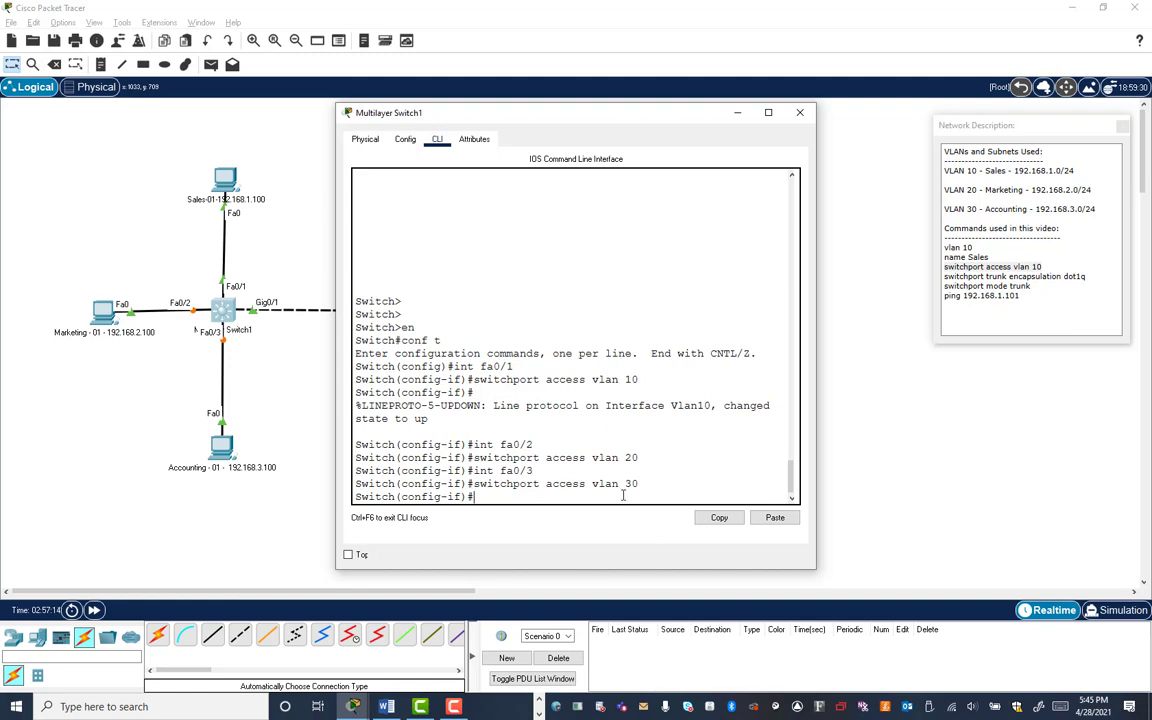
pyautogui.click(800, 117)
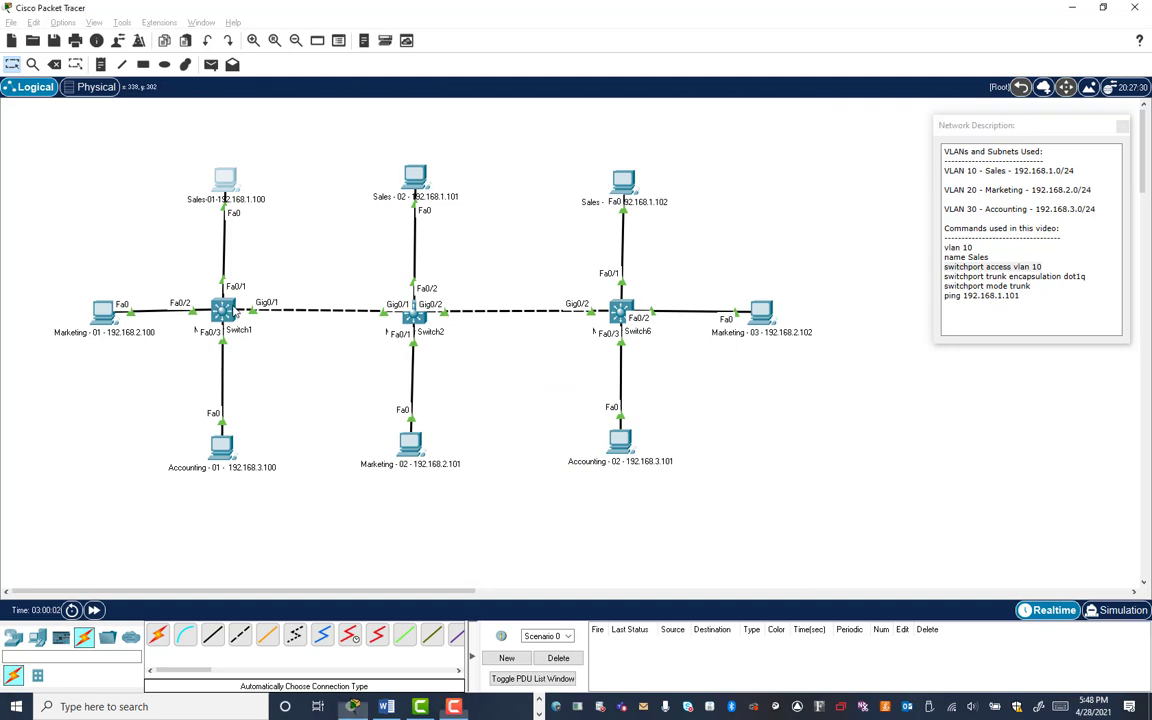
# Step: Run sh vlan on Switch1, examine the ports assigned to the Sales, Marketing and Accounting VLANs, and close the window
pyautogui.click(222, 310)
pyautogui.write('sh vcla')
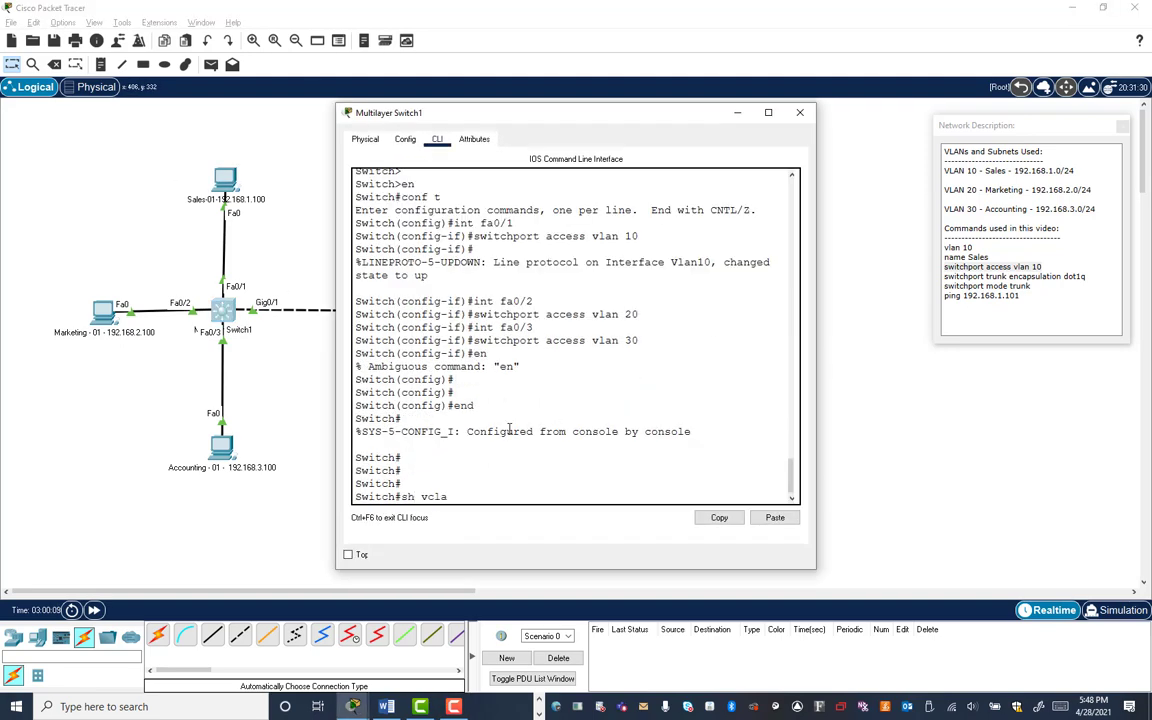
pyautogui.press('BackSpace')
pyautogui.write('lan')
pyautogui.press('Return')
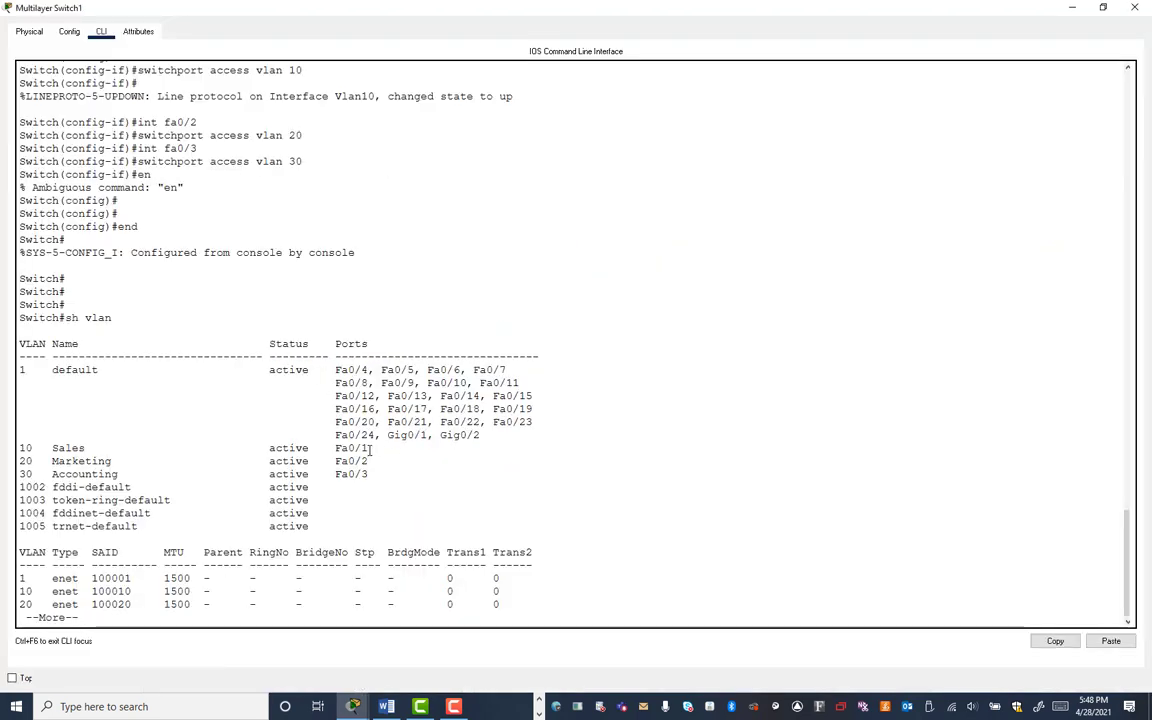
pyautogui.moveTo(22, 447); pyautogui.dragTo(391, 474)
pyautogui.click(803, 326)
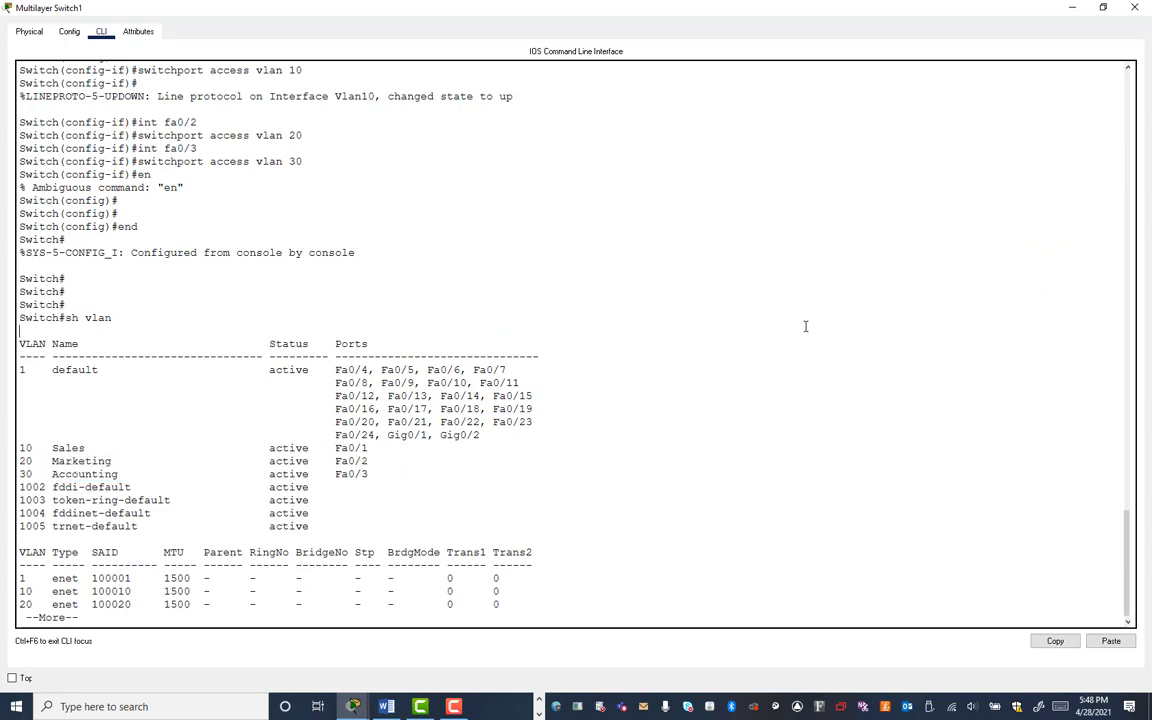
pyautogui.click(1135, 7)
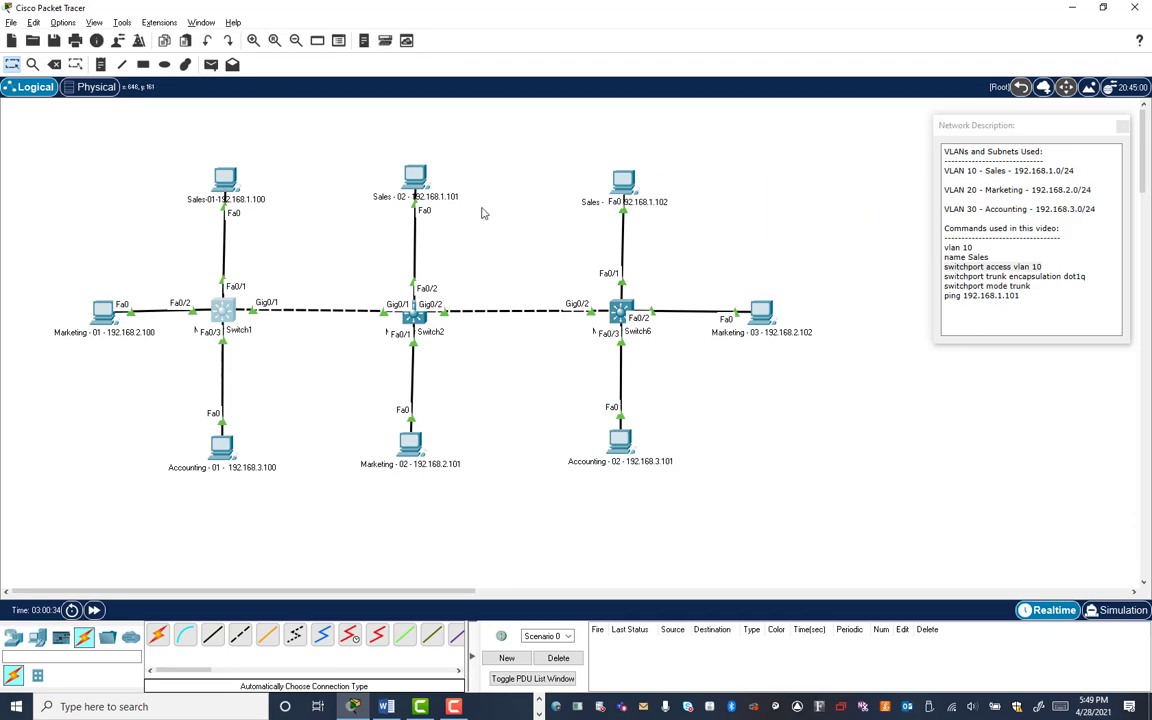
# Step: Ping 192.168.1.102 from the command prompt of the Sales-01 PC
pyautogui.click(226, 184)
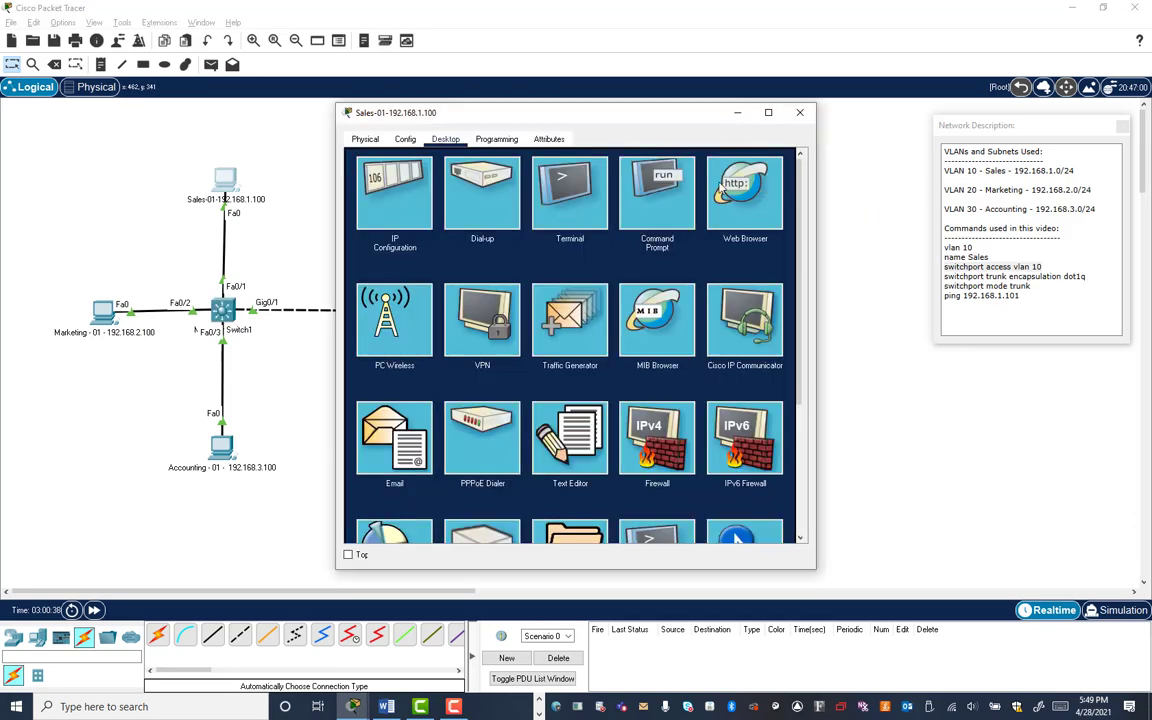
pyautogui.click(656, 186)
pyautogui.scroll(-9, 593, 163)
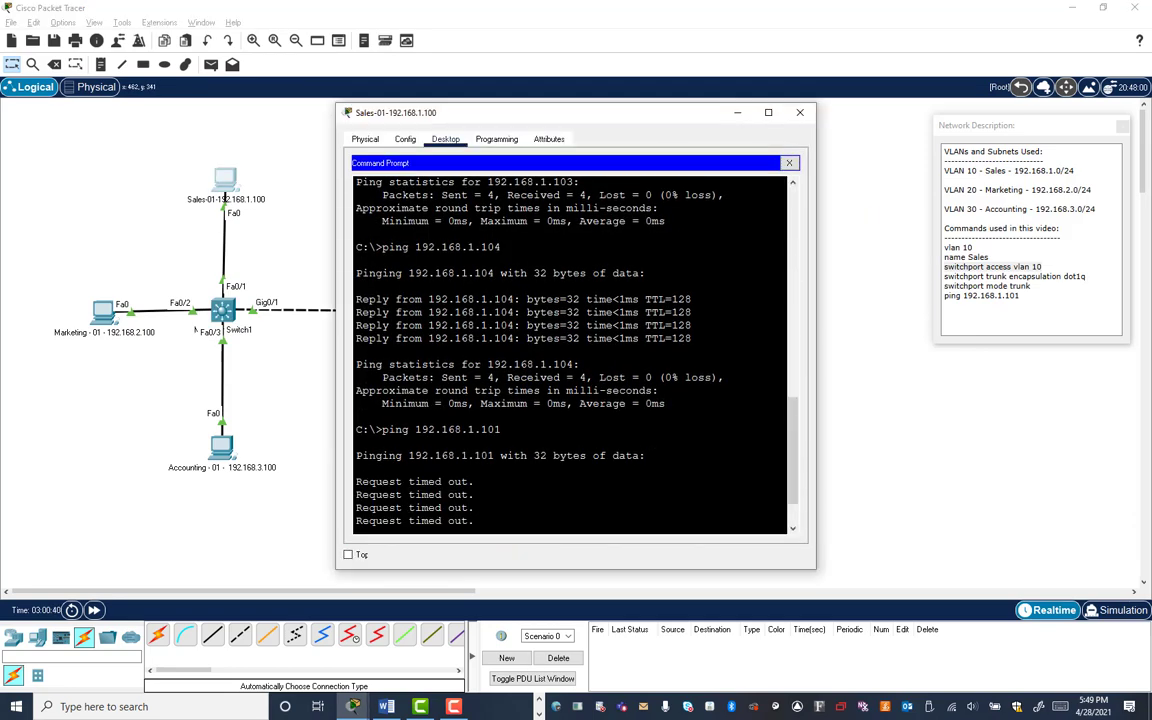
pyautogui.moveTo(668, 125); pyautogui.dragTo(738, 279)
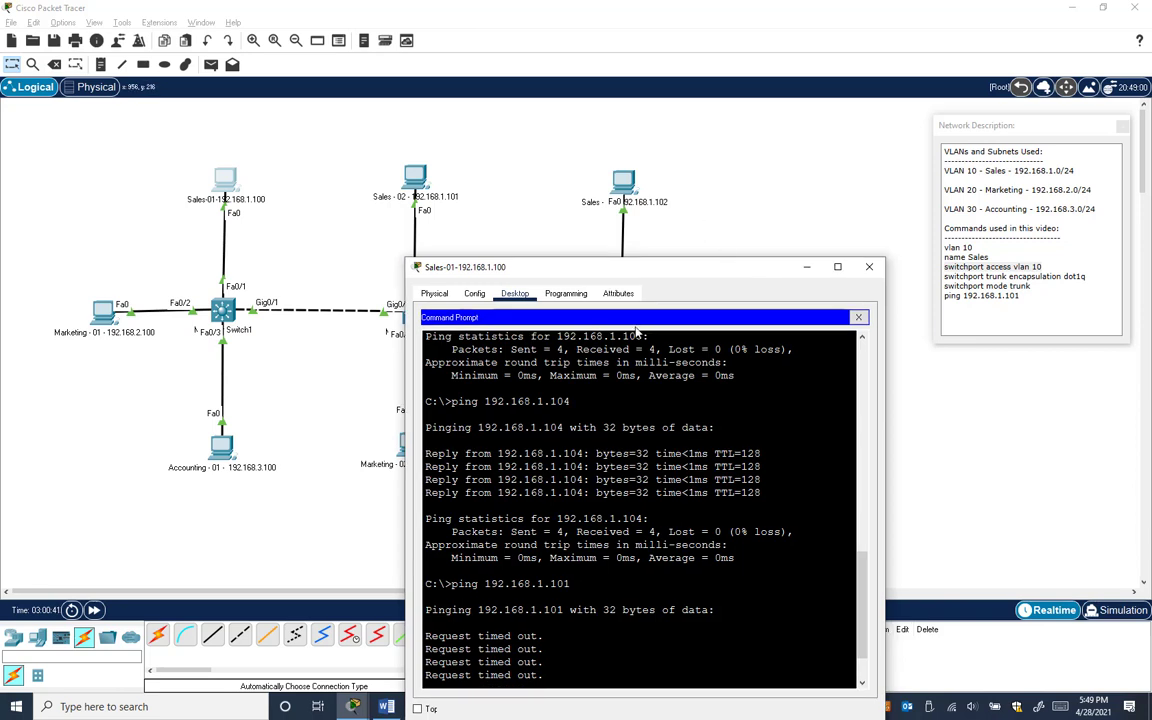
pyautogui.press('Up')
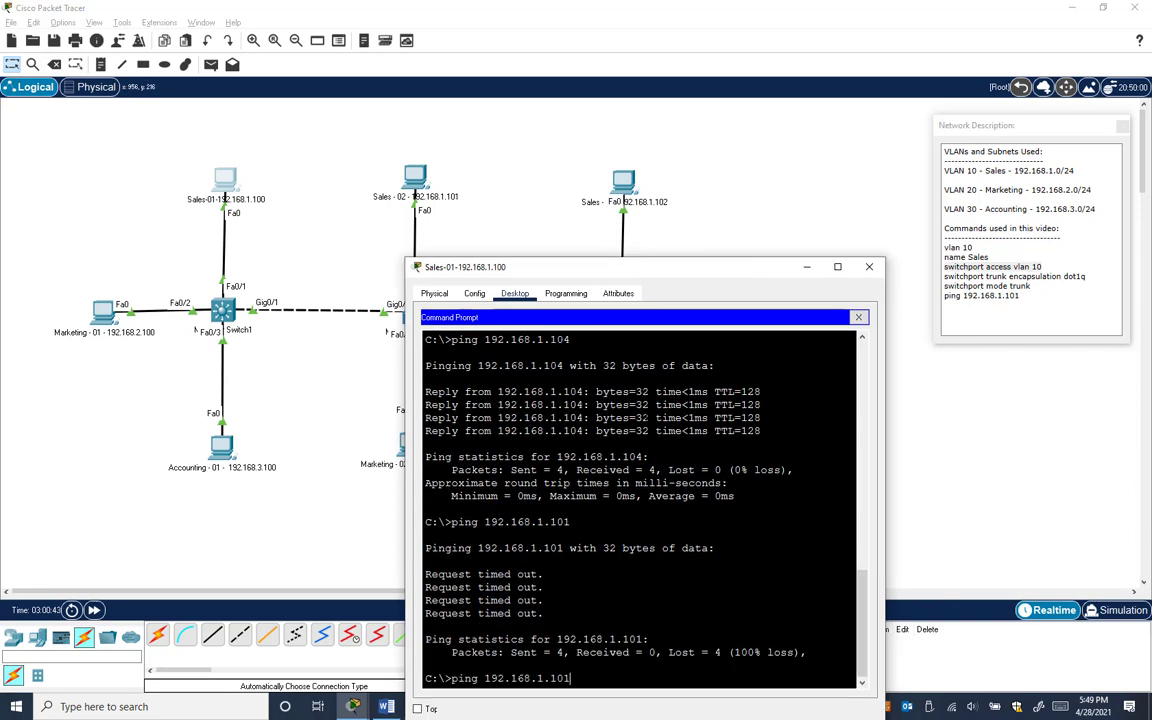
pyautogui.press('BackSpace')
pyautogui.write('2')
pyautogui.press('Return')
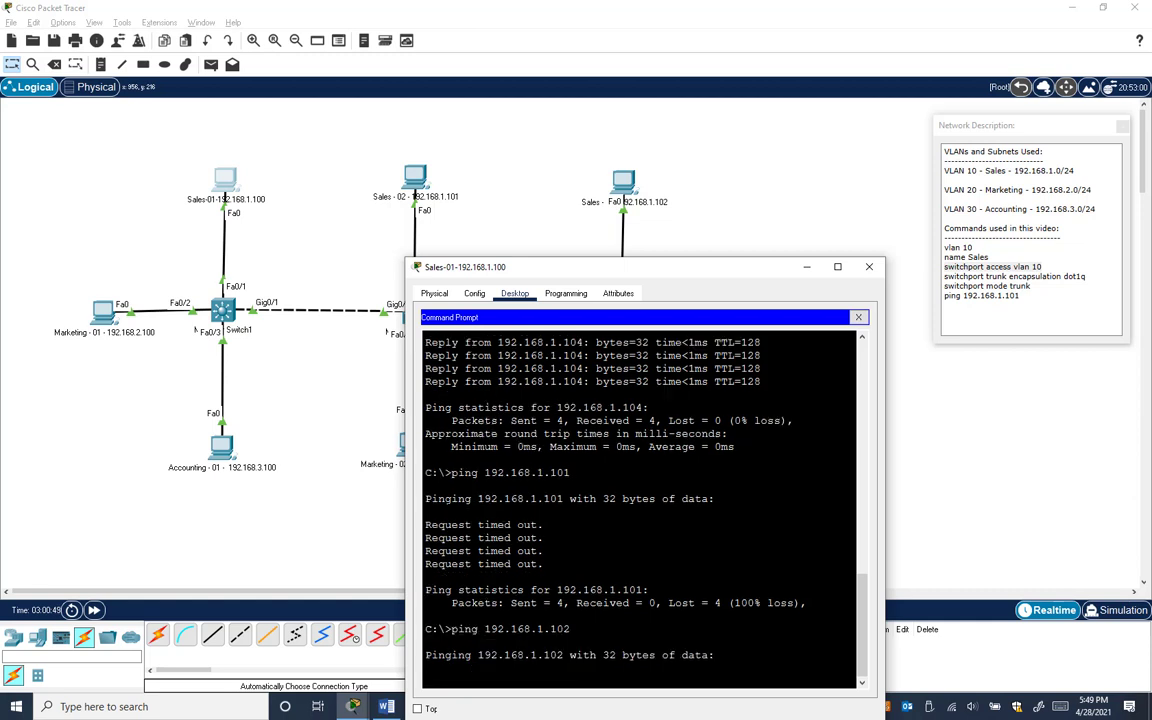
# Step: Stop the running ping, ping 192.168.1.101 from the Sales-01 PC instead, and close its window
pyautogui.hotkey('ctrl', 'c')
pyautogui.press('Up')
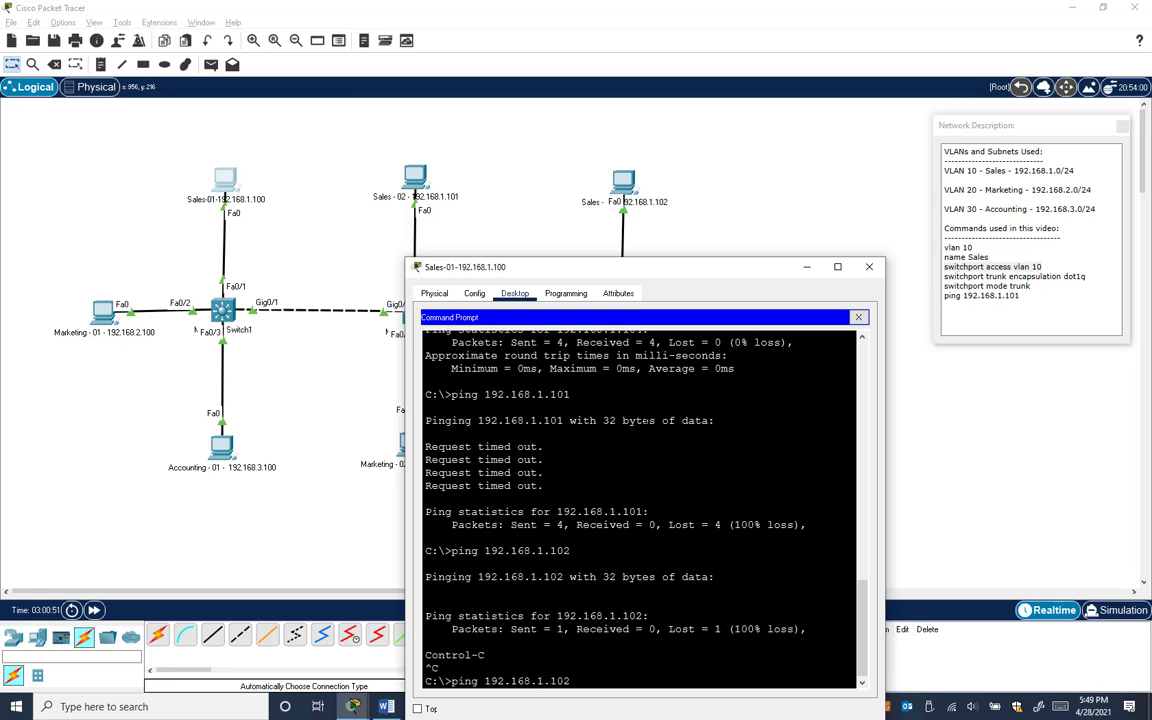
pyautogui.press('BackSpace')
pyautogui.press('Return')
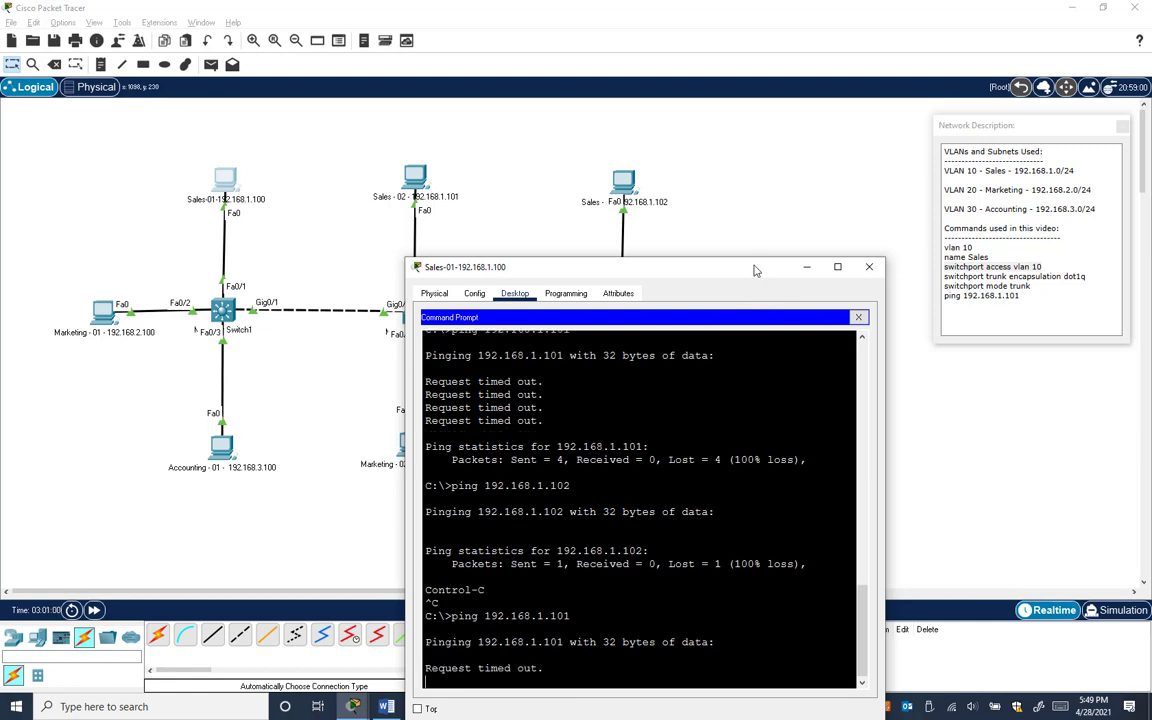
pyautogui.click(869, 267)
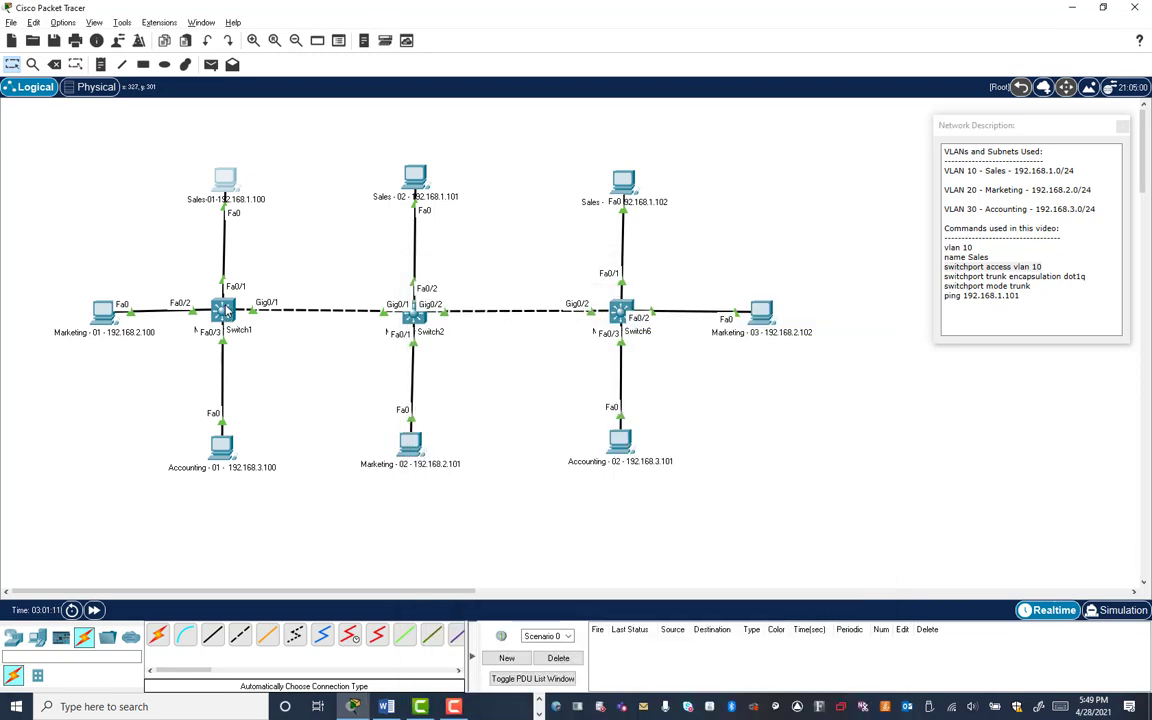
# Step: Run sh vlan on Switch1 in an enlarged window, examine which VLAN holds ports Gig0/1 and Gig0/2, and close the window
pyautogui.click(224, 311)
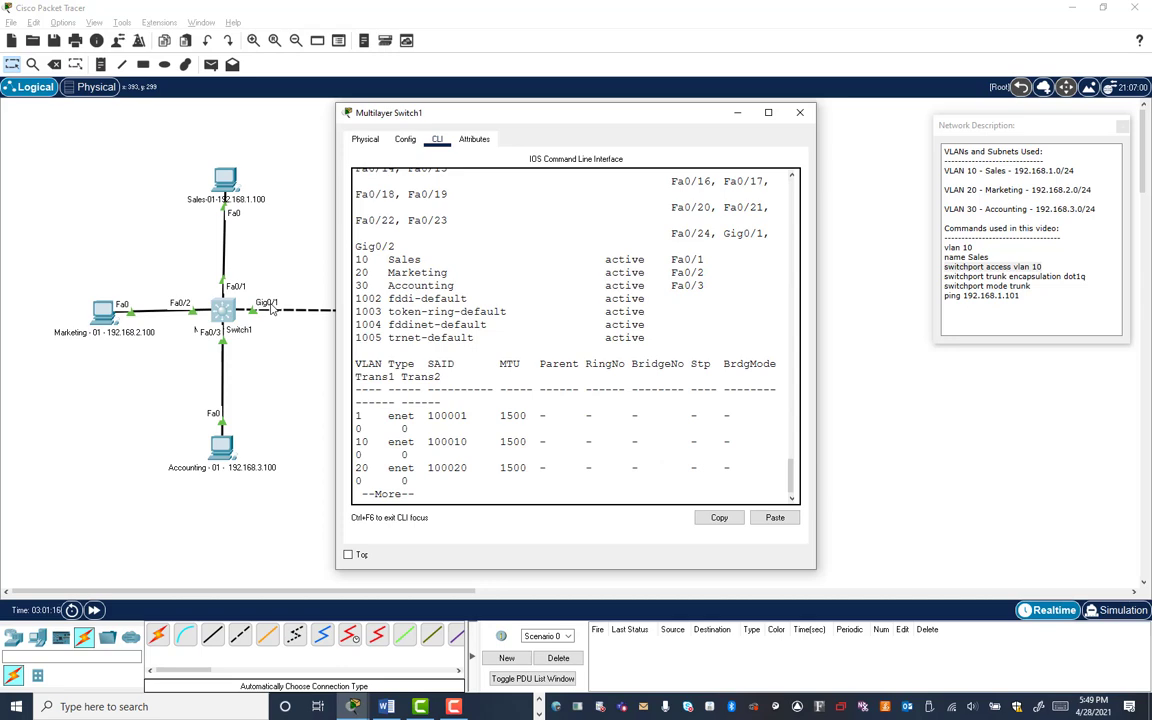
pyautogui.doubleClick(612, 115)
pyautogui.press('space')
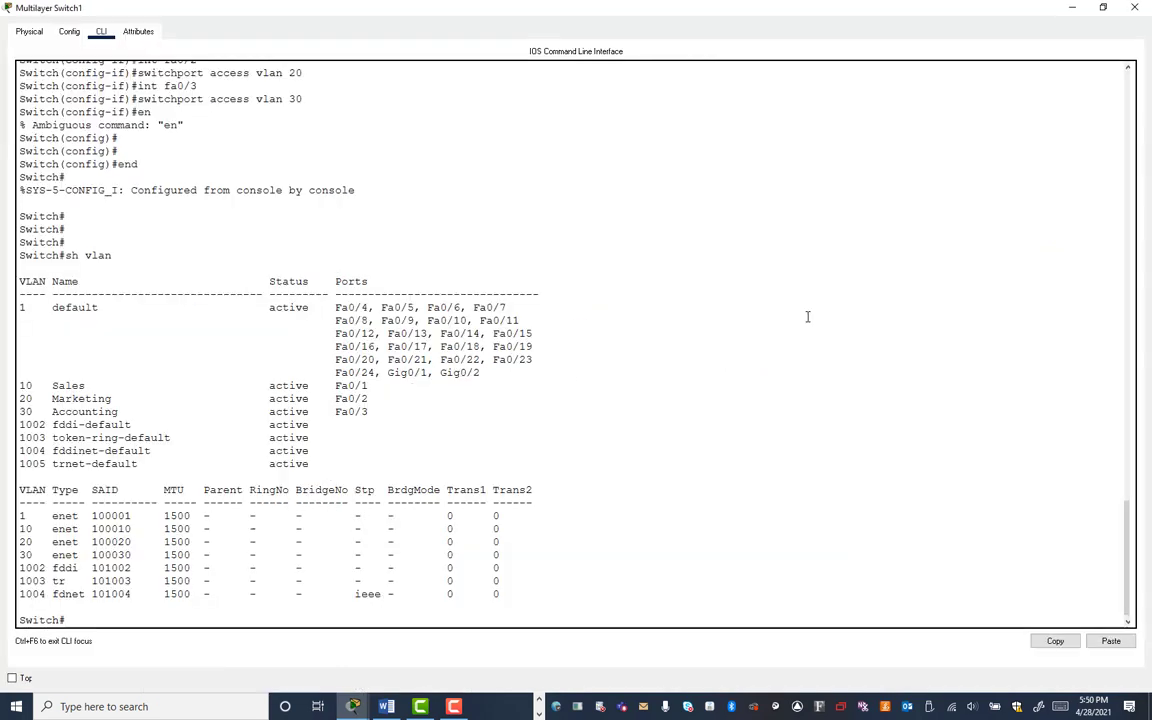
pyautogui.press('Return')
pyautogui.press('Return')
pyautogui.write('sh vlan')
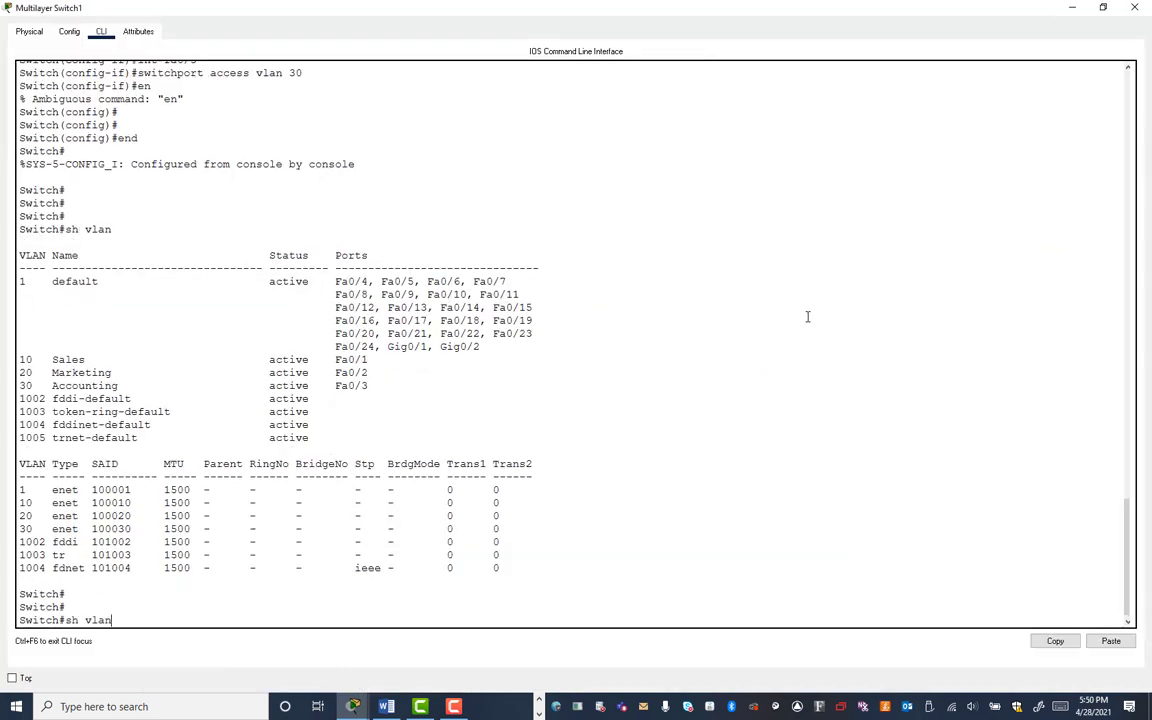
pyautogui.press('Return')
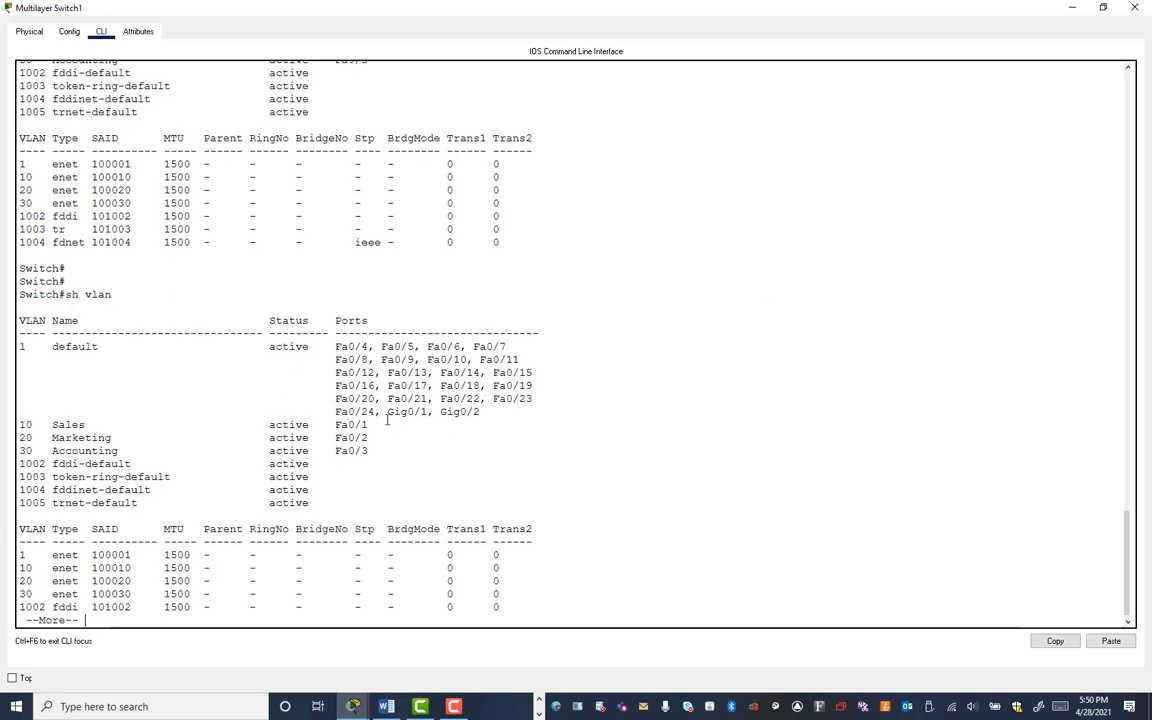
pyautogui.moveTo(388, 412); pyautogui.dragTo(484, 414)
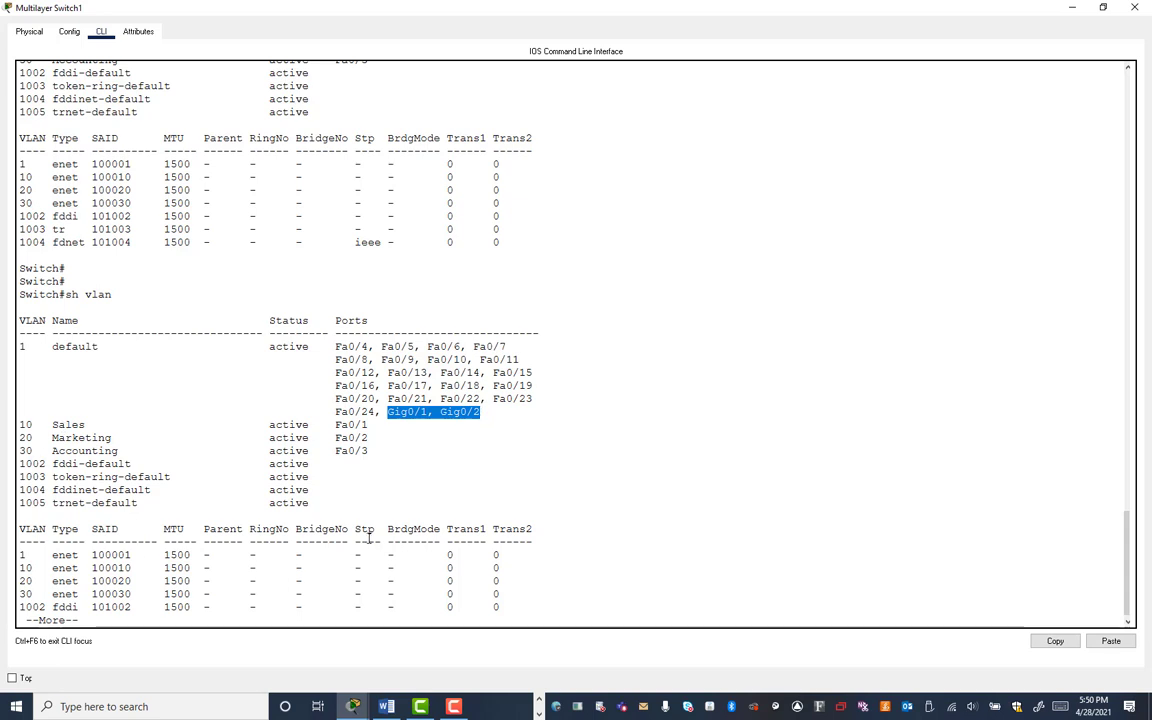
pyautogui.click(410, 463)
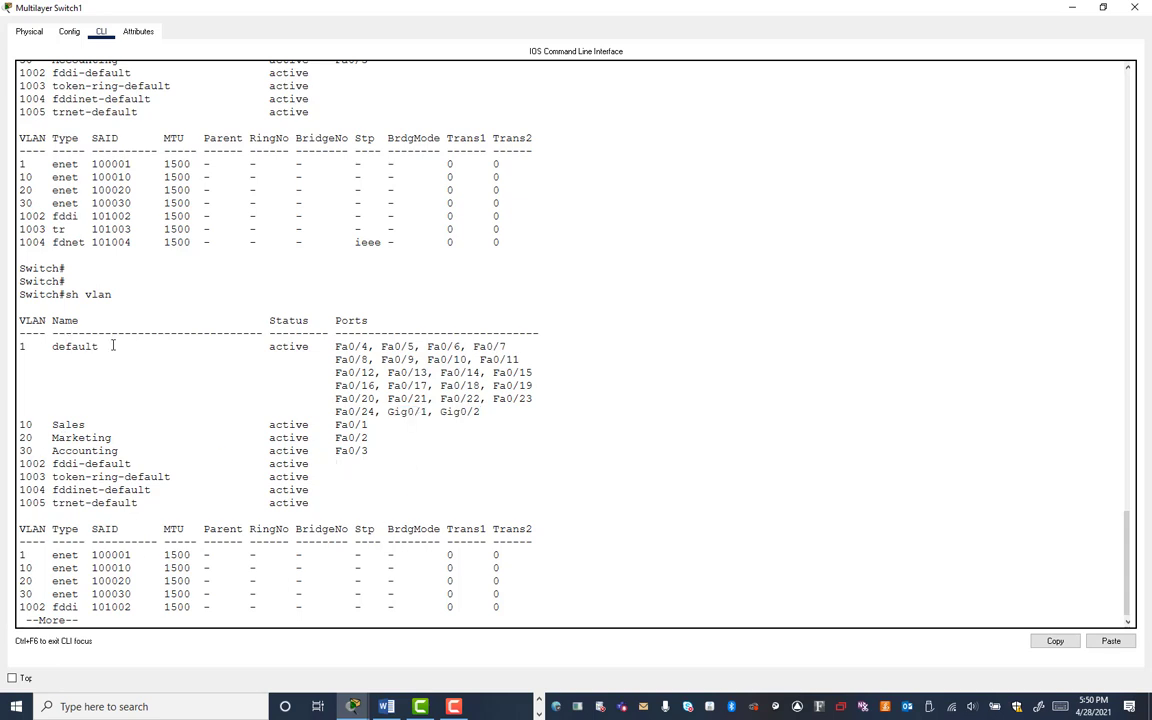
pyautogui.click(1134, 9)
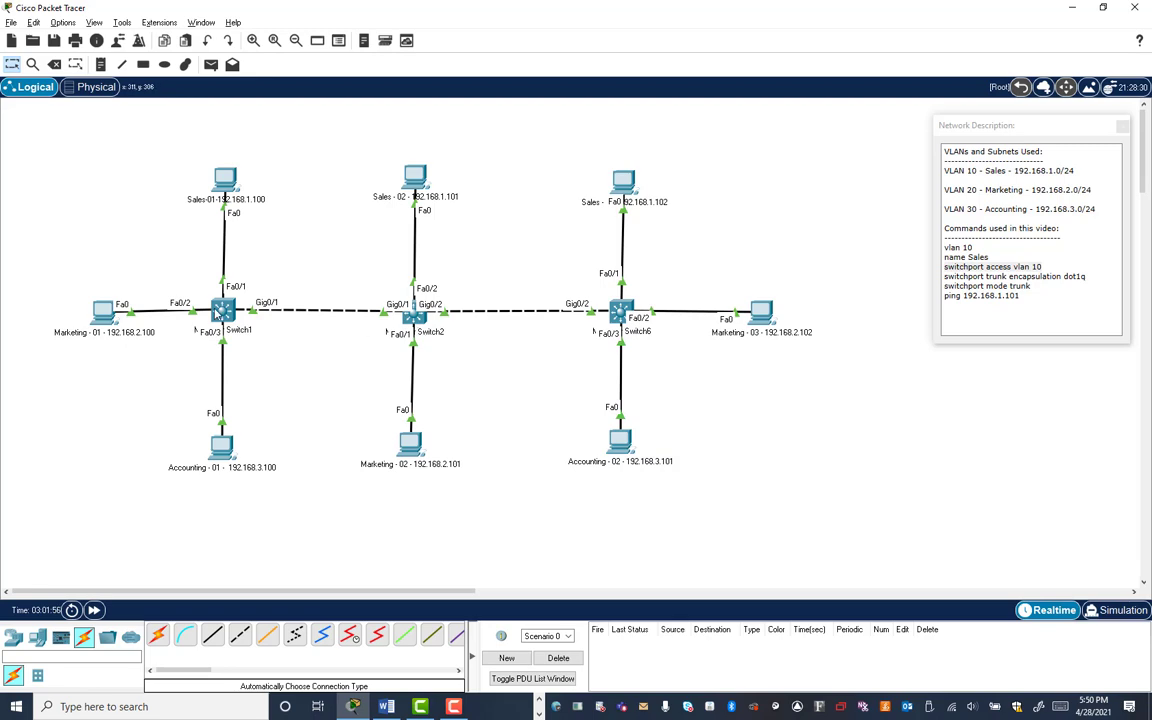
# Step: Enter configuration mode on Switch1 with conf t and select interface g0/1
pyautogui.moveTo(224, 316)
pyautogui.click(221, 314)
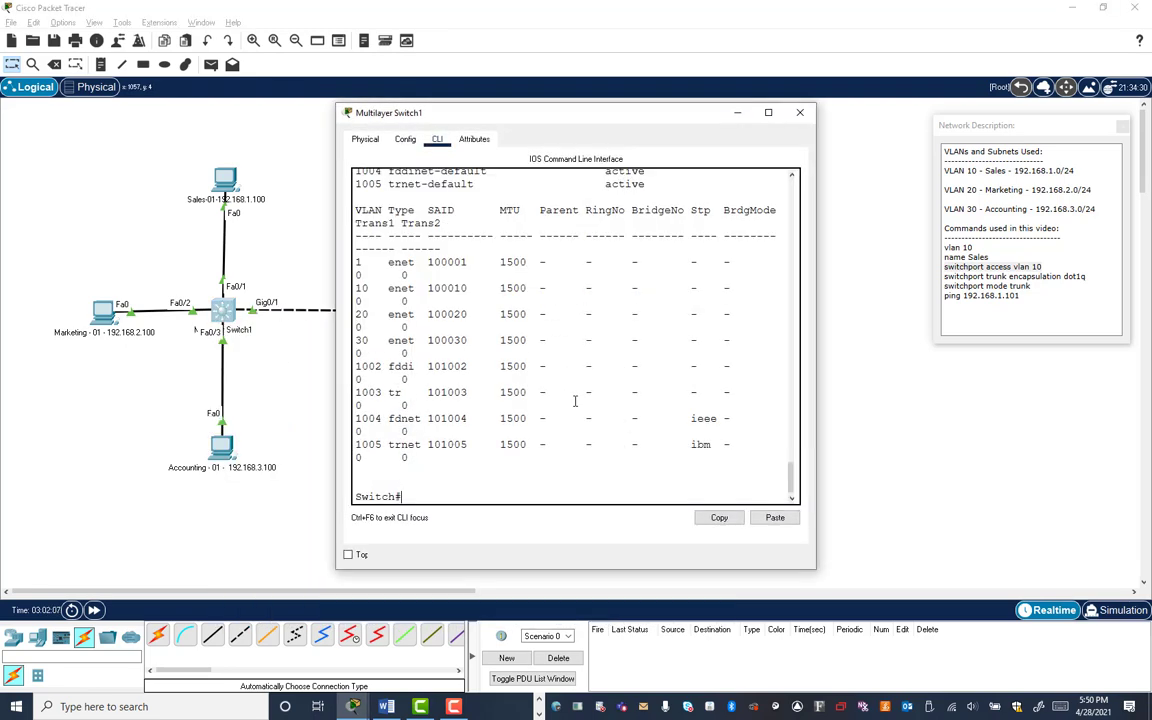
pyautogui.write('t')
pyautogui.press('Return')
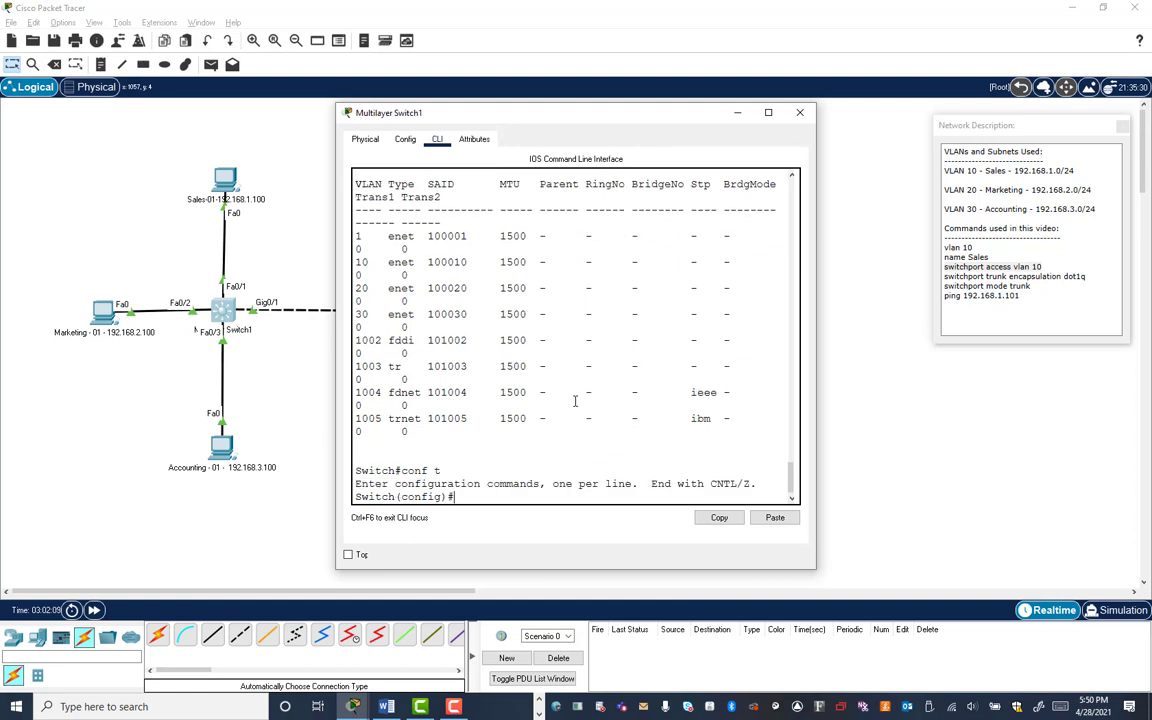
pyautogui.write('int g0/1')
pyautogui.press('Return')
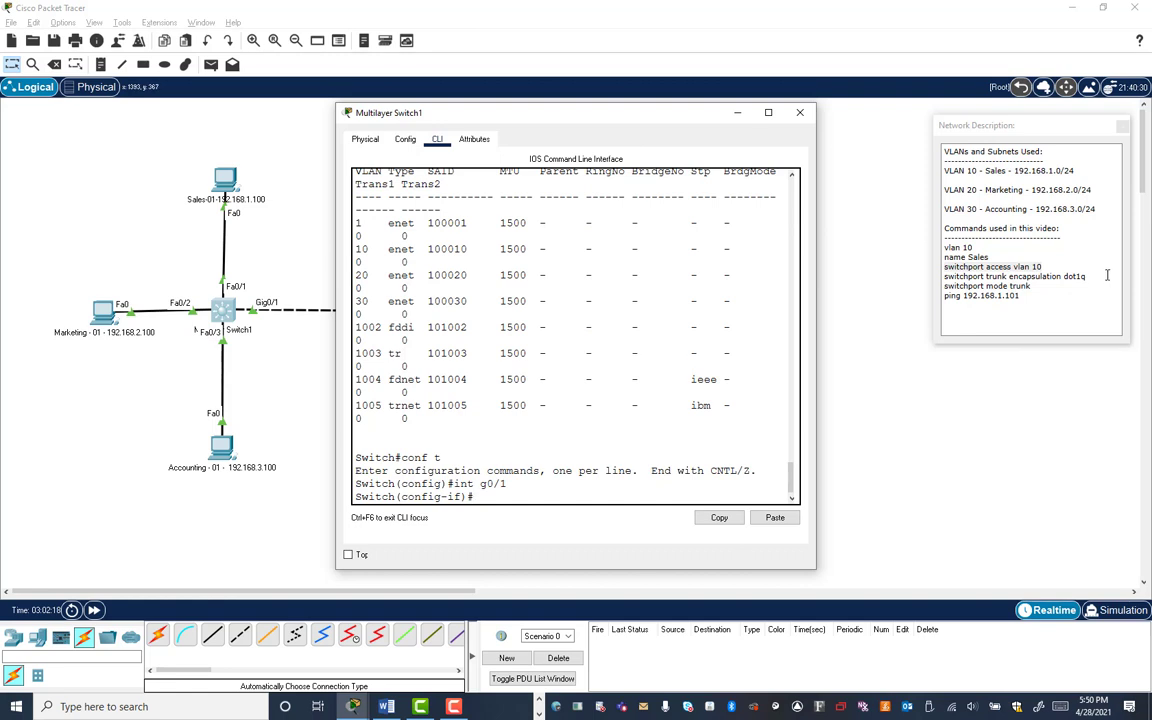
# Step: Copy the commands switchport trunk encapsulation dot1q and switchport mode trunk from the network description note
pyautogui.moveTo(1096, 276); pyautogui.dragTo(944, 280)
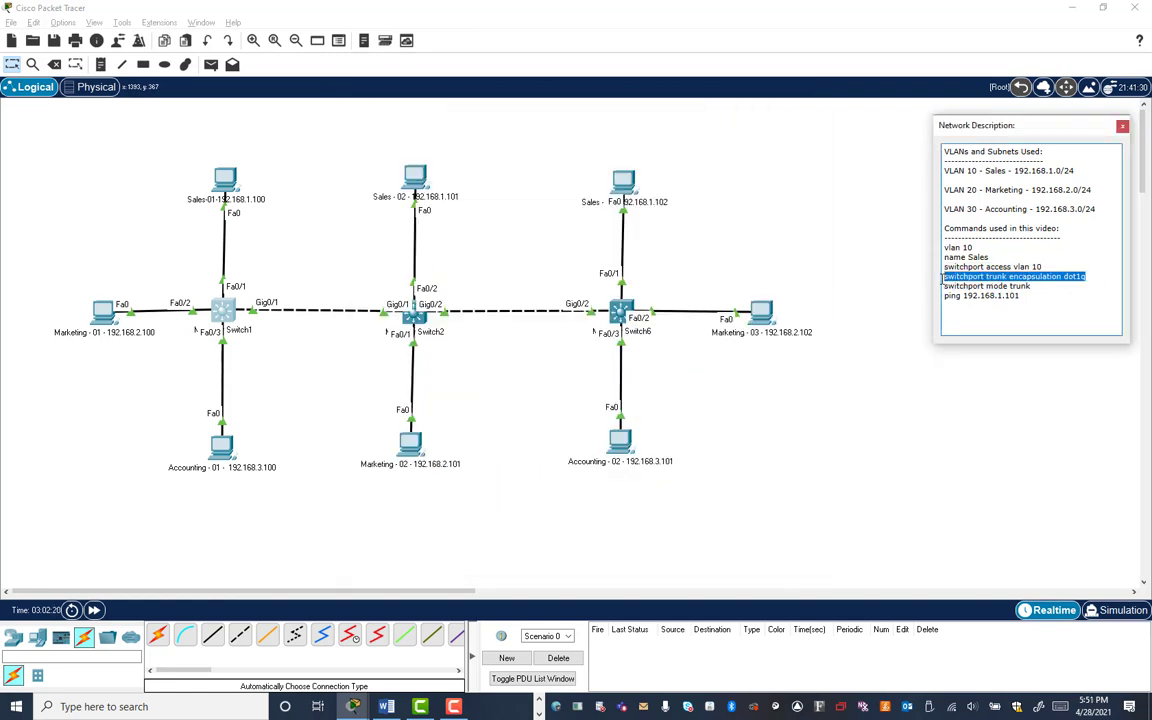
pyautogui.click(944, 285)
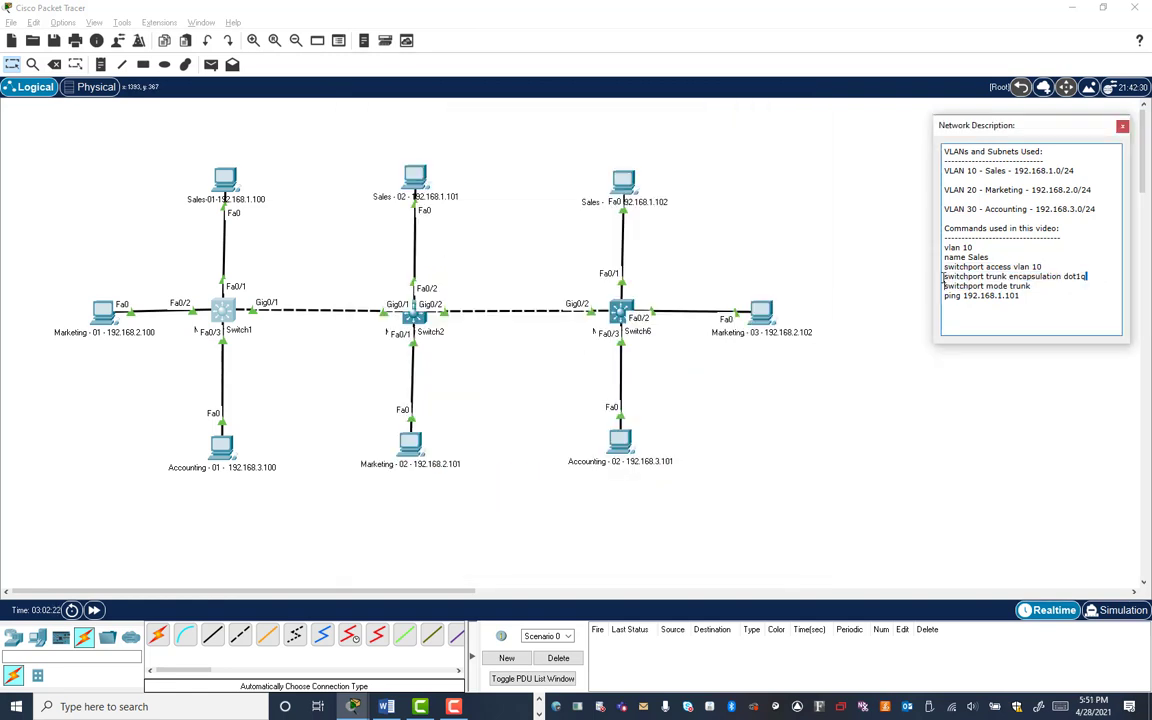
pyautogui.moveTo(943, 279); pyautogui.dragTo(1033, 286)
pyautogui.rightClick(1011, 283)
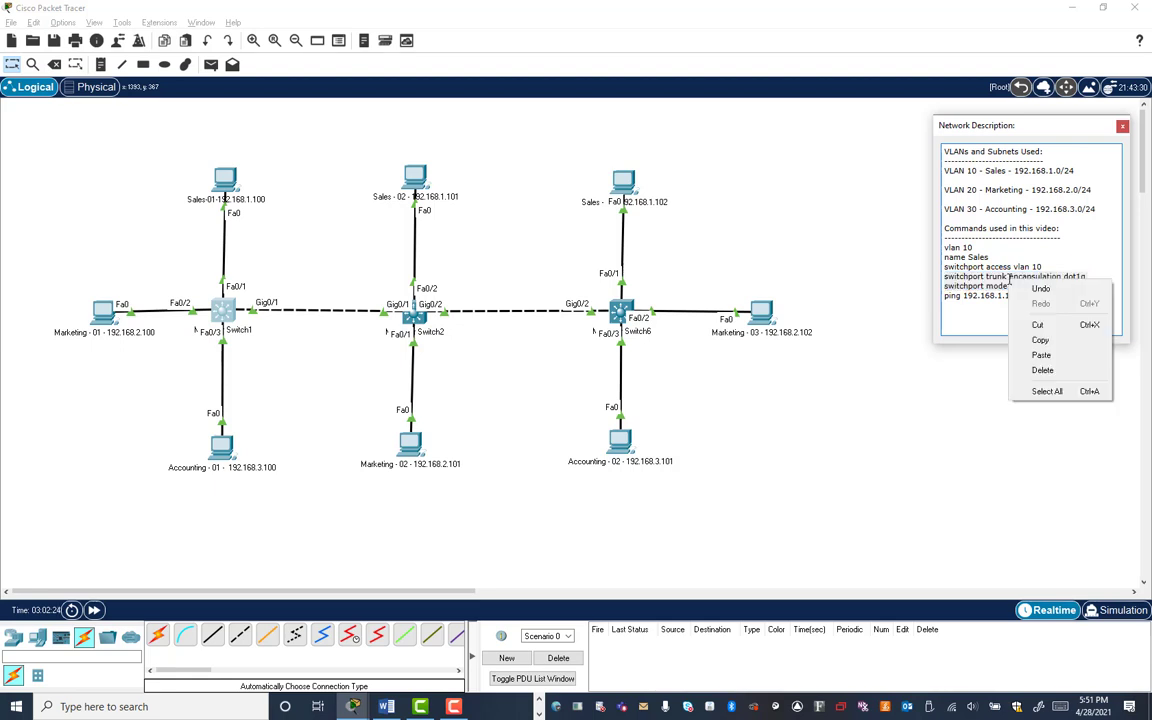
pyautogui.click(1050, 346)
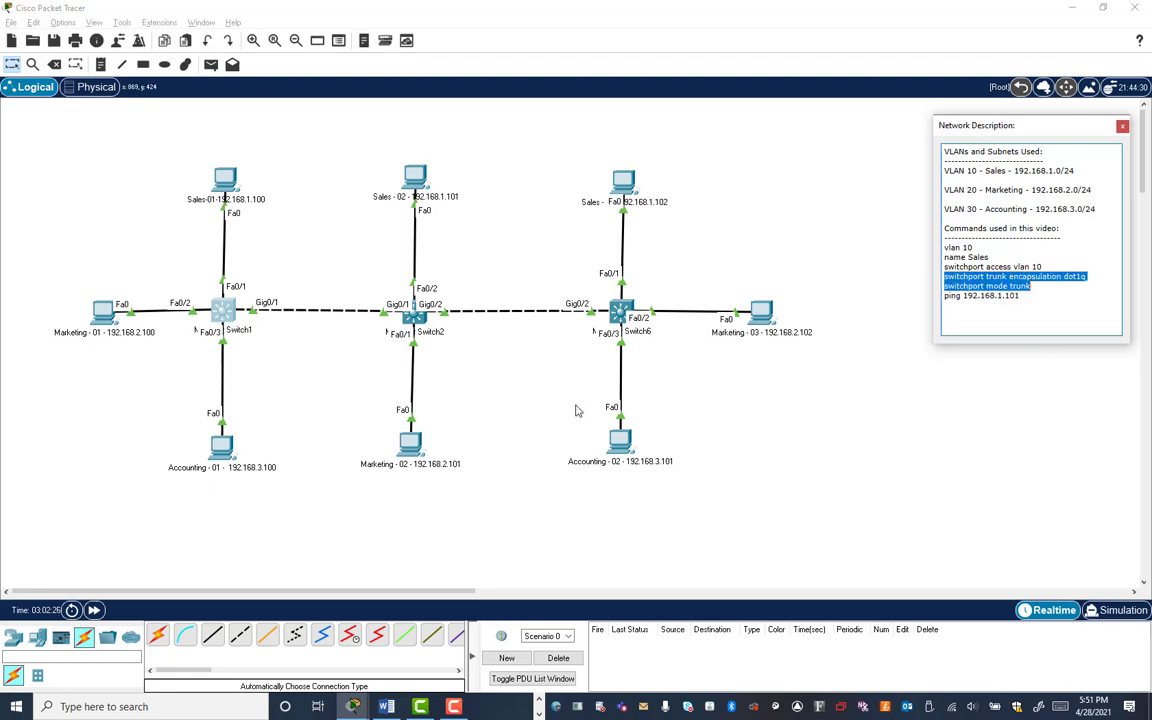
# Step: Make Switch1's interface g0/1 a dot1q trunk by pasting the copied trunk commands, and close the switch window
pyautogui.click(220, 325)
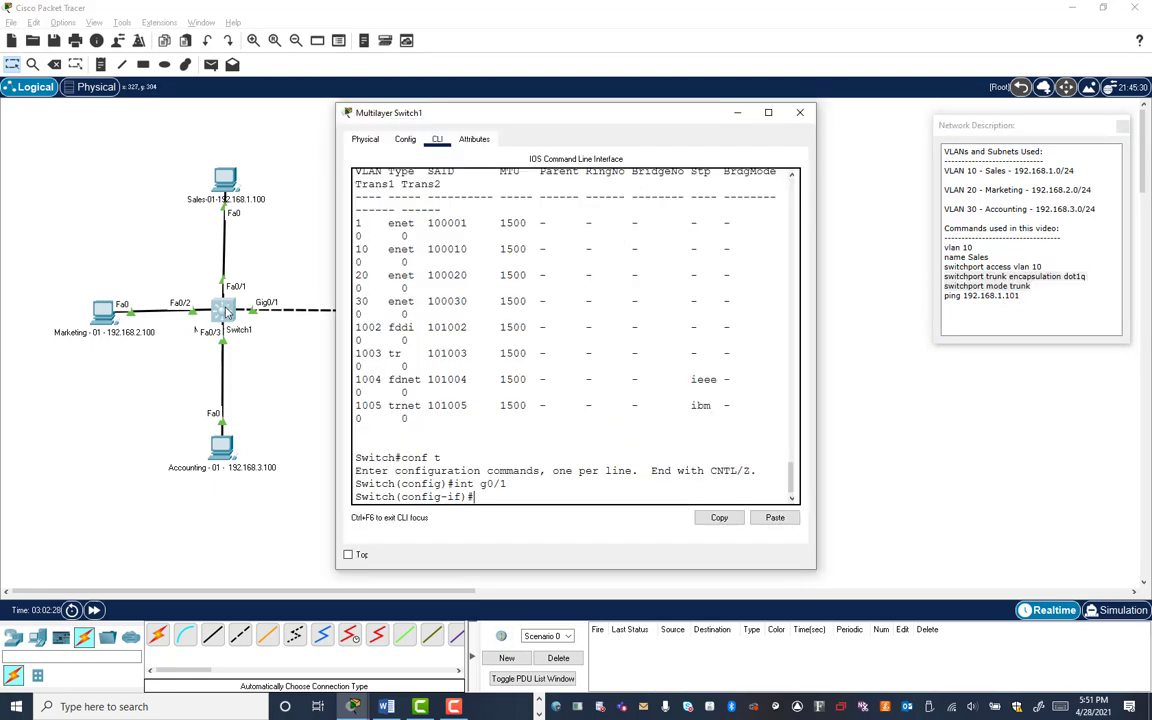
pyautogui.rightClick(509, 497)
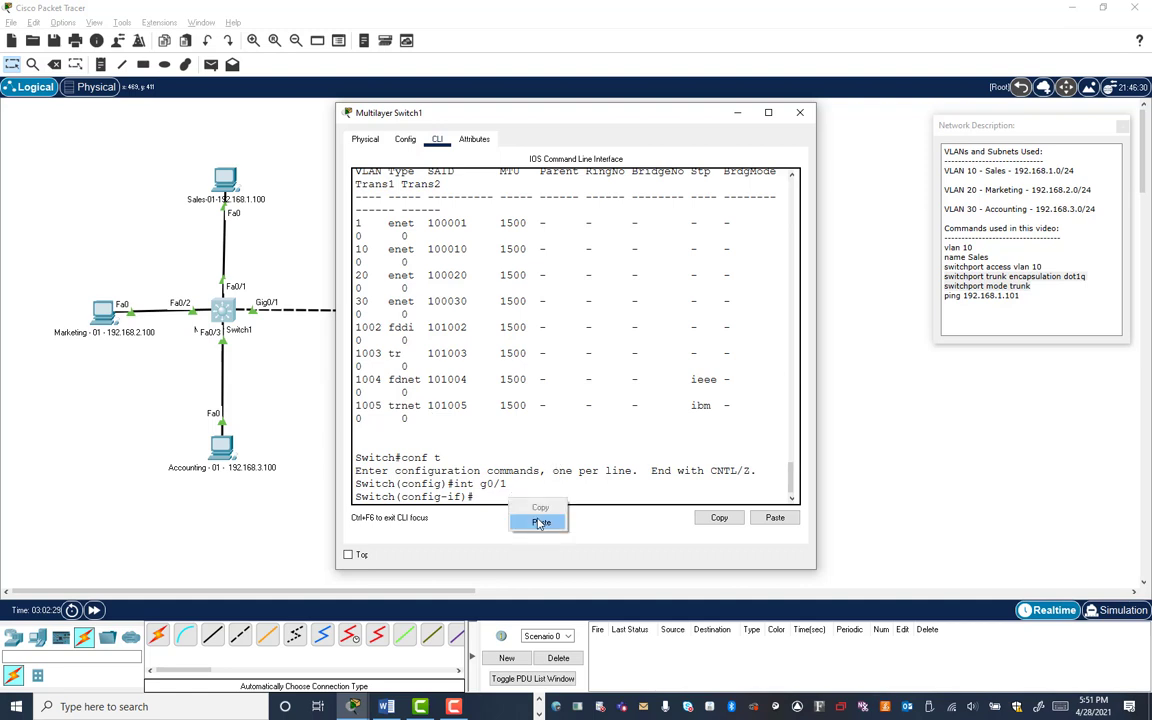
pyautogui.click(541, 522)
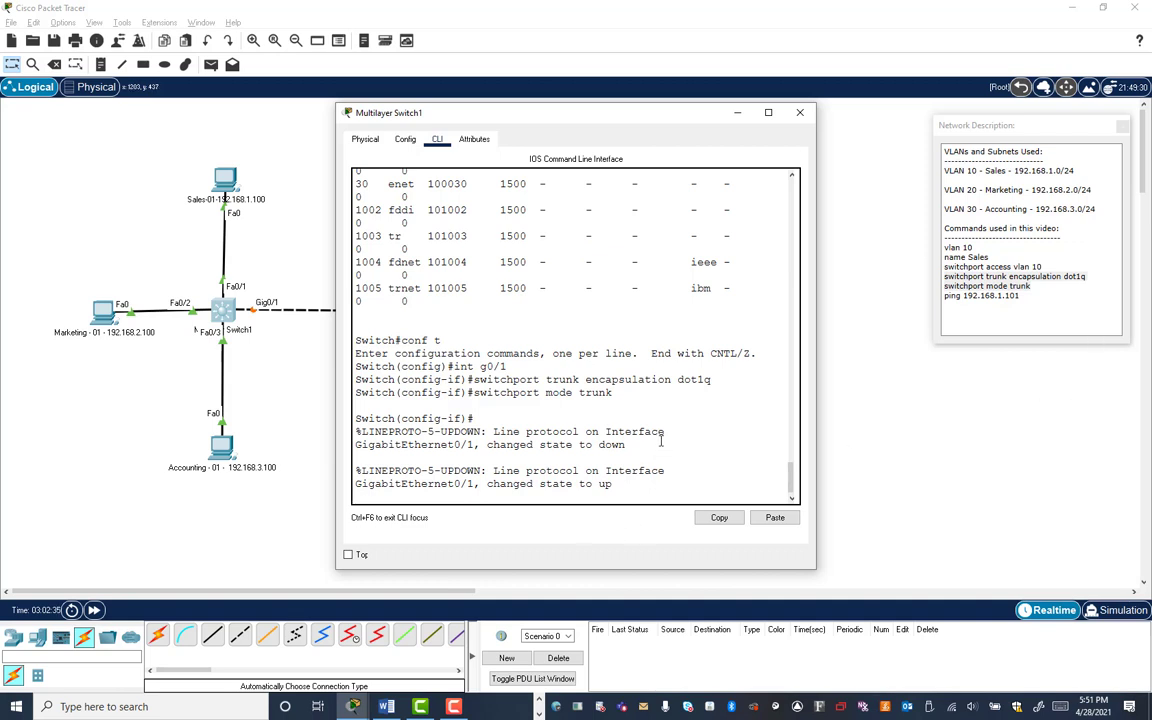
pyautogui.scroll(-1, 716, 415)
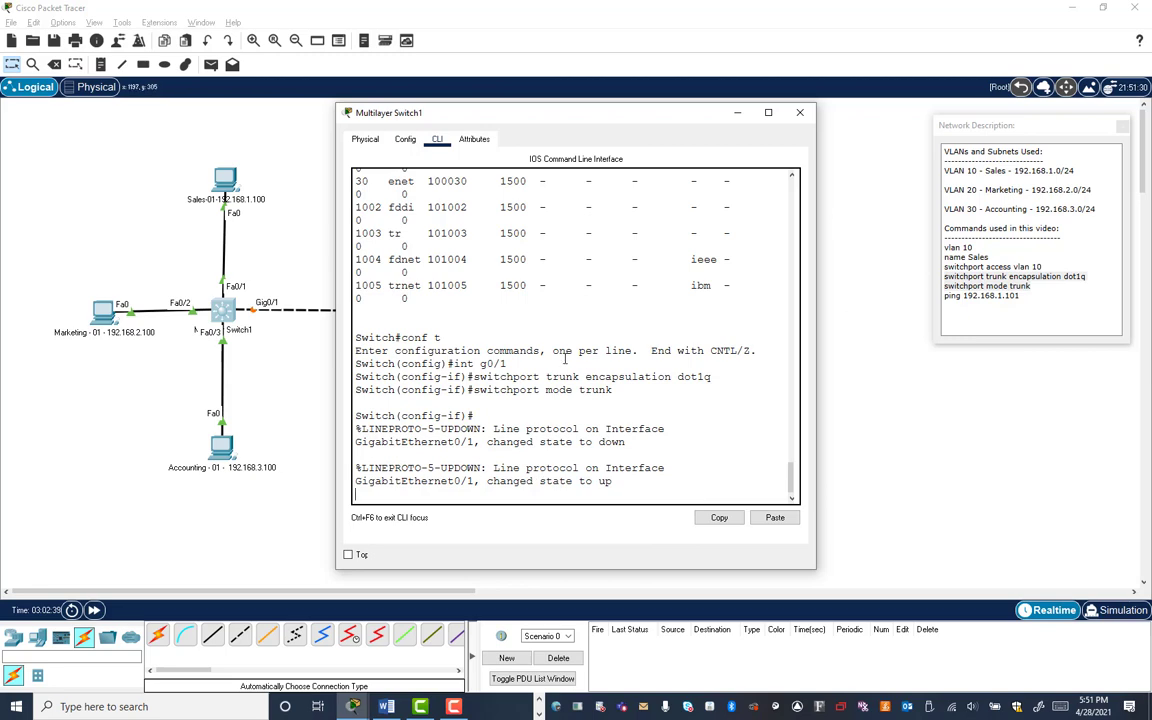
pyautogui.click(799, 112)
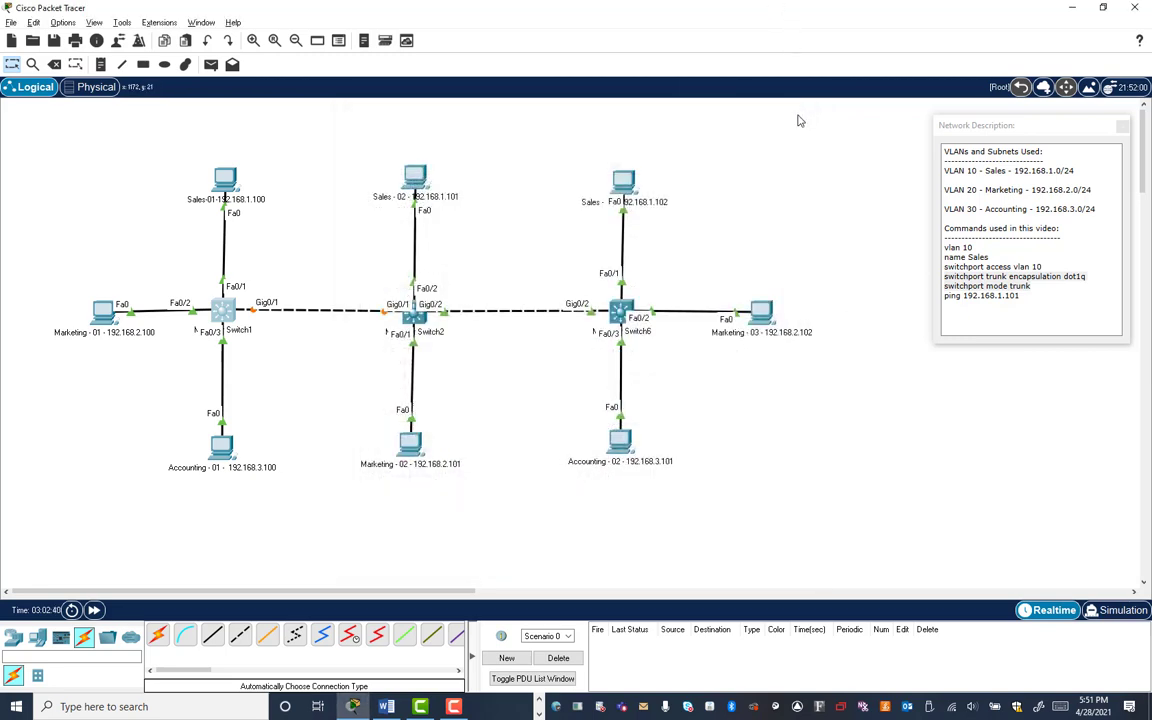
# Step: Configure Switch2's interface g0/1 as a dot1q trunk with the copied trunk commands and close the switch window
pyautogui.click(419, 317)
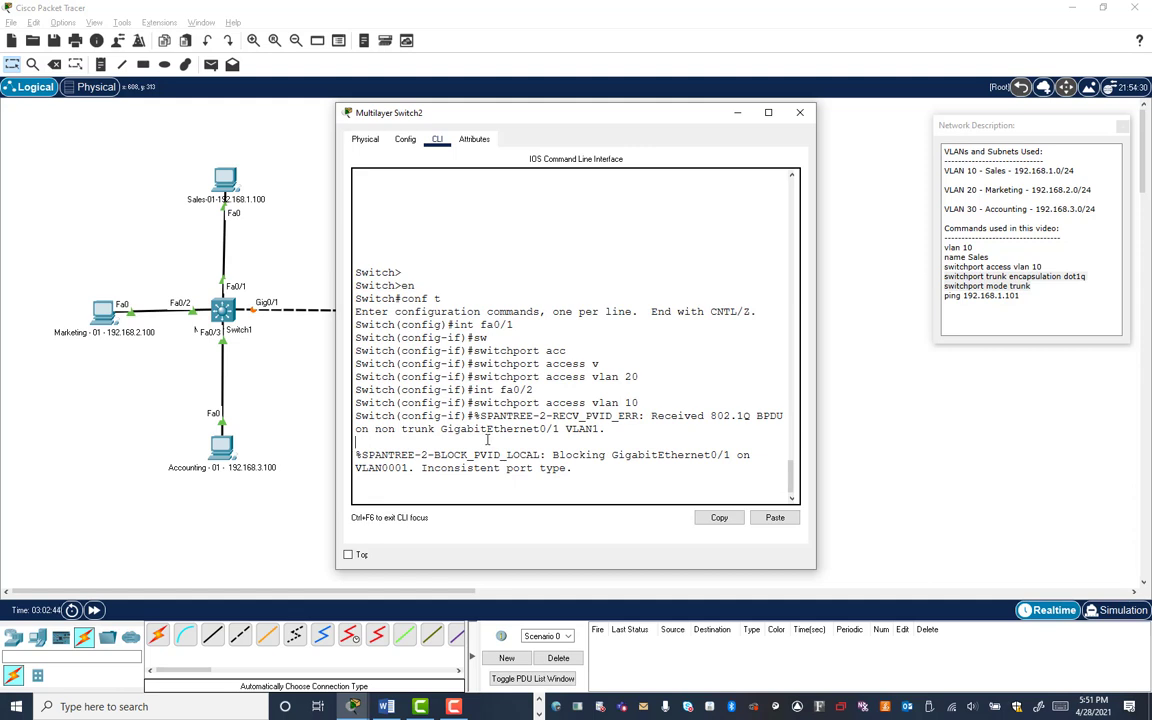
pyautogui.press('Return')
pyautogui.write('int g0/')
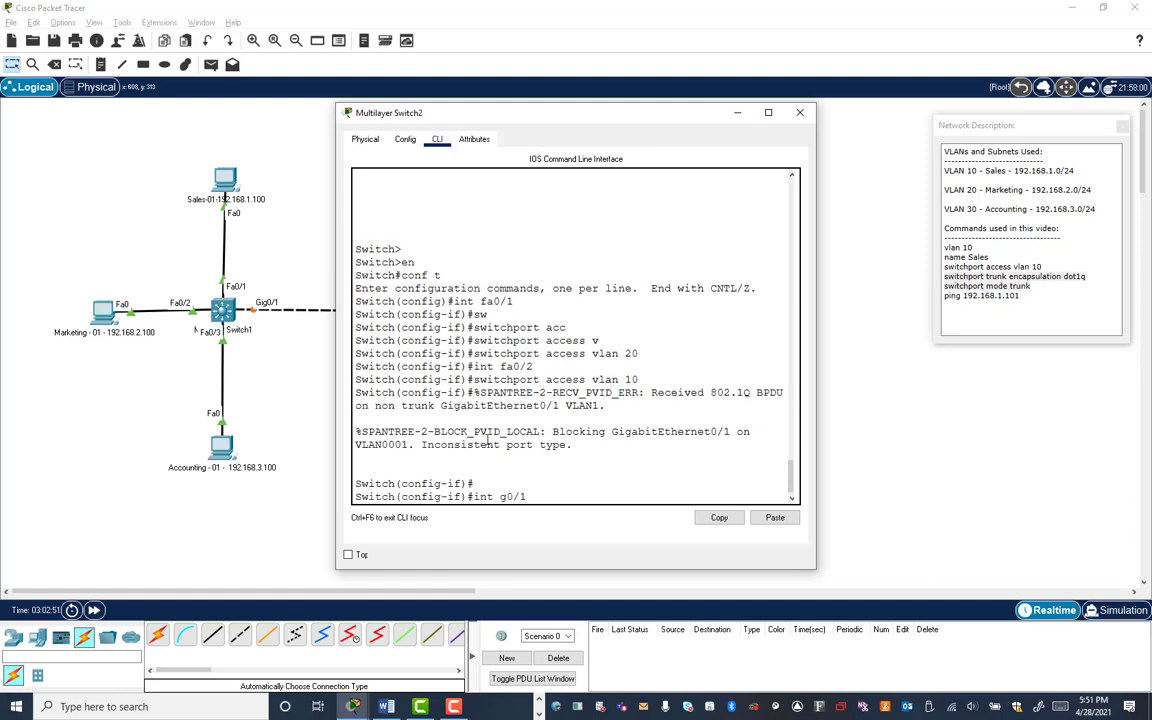
pyautogui.write('1')
pyautogui.press('Return')
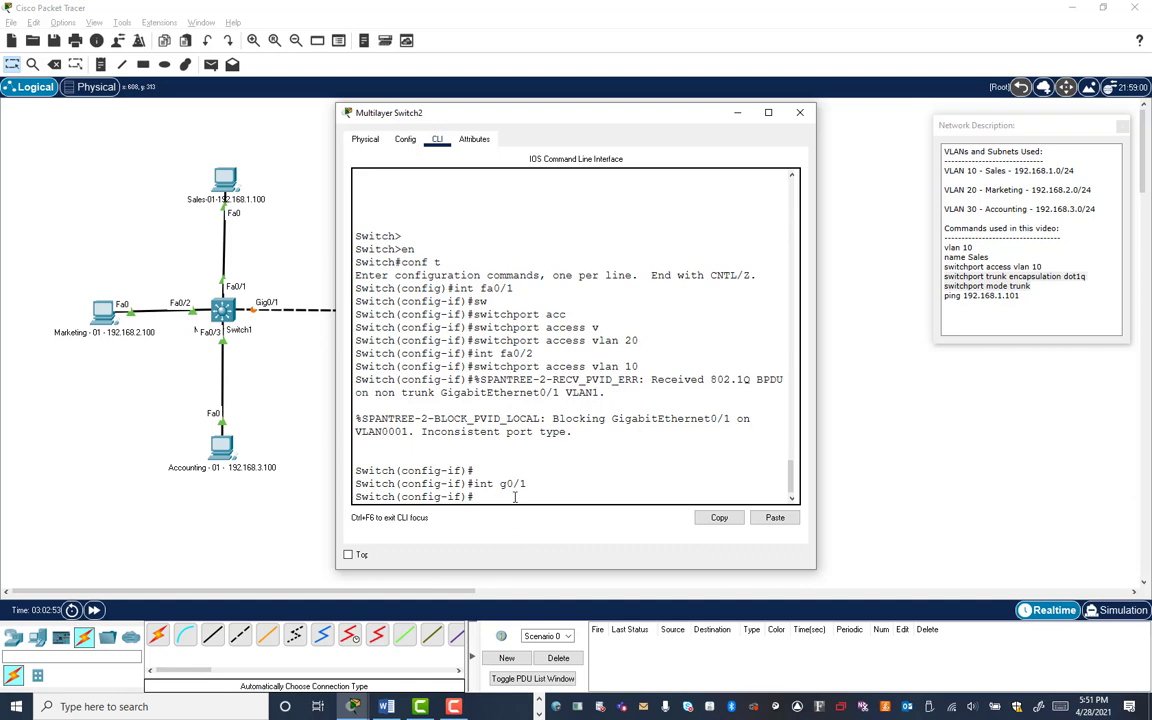
pyautogui.rightClick(515, 497)
pyautogui.click(547, 522)
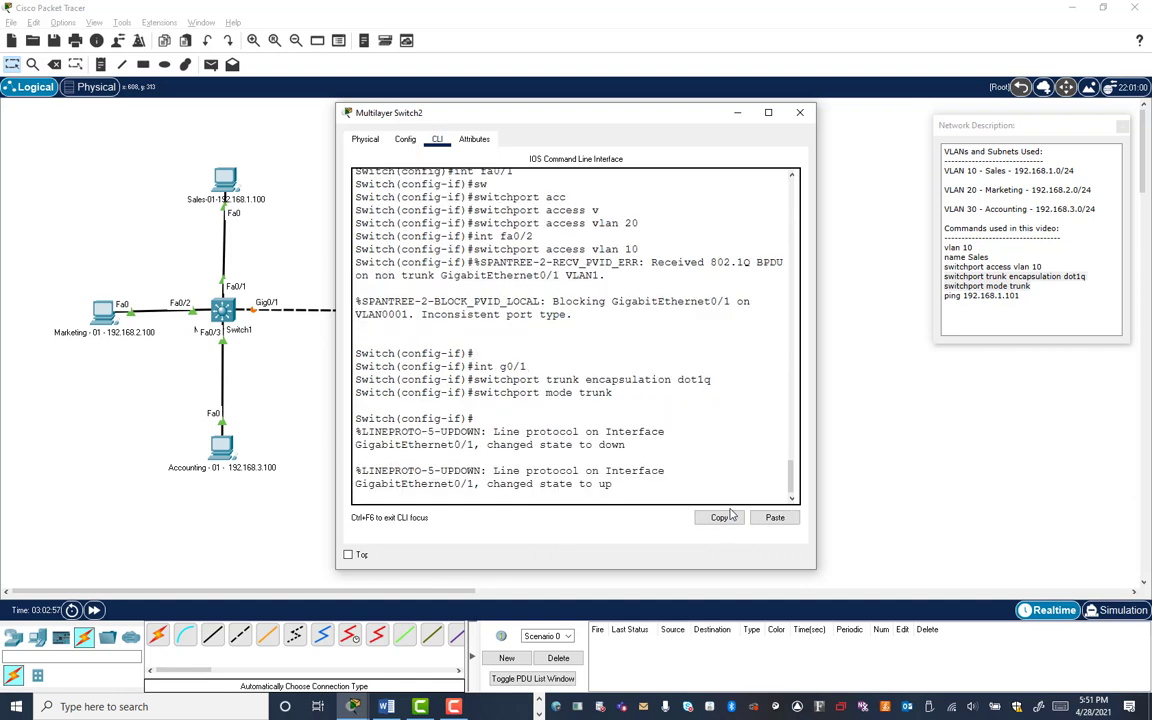
pyautogui.click(802, 113)
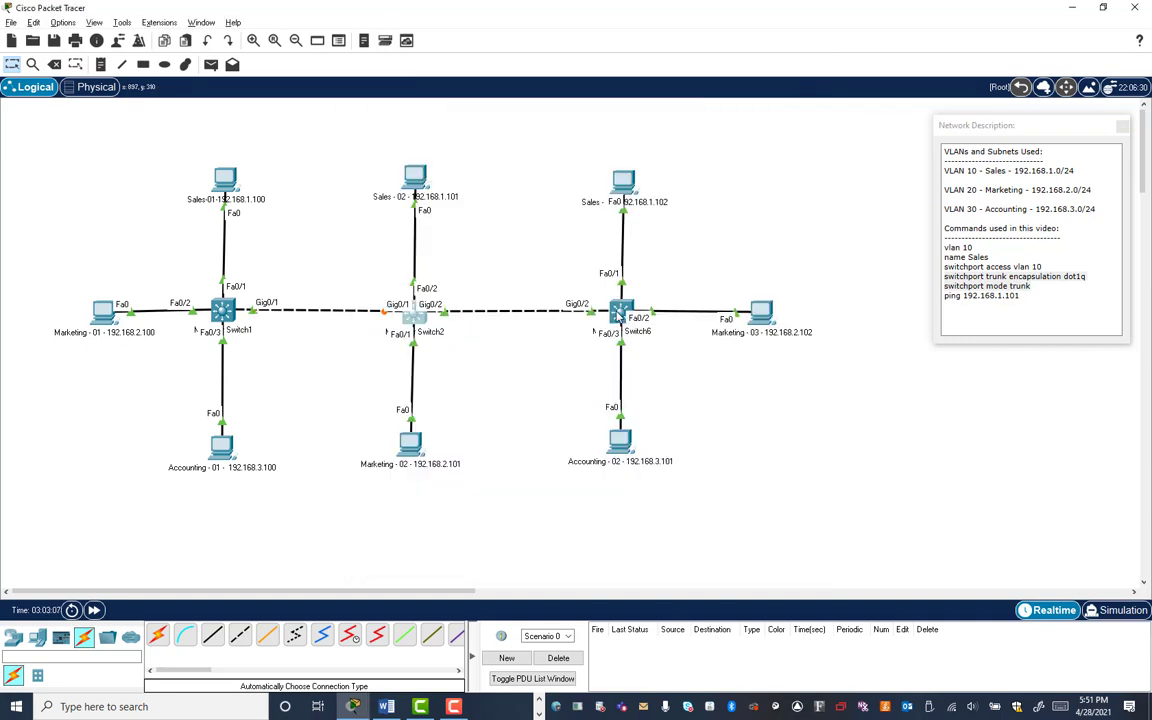
# Step: Configure Switch6's interface g0/2 as a dot1q trunk using conf t, int g0/2 and the copied trunk commands, and close its window
pyautogui.click(620, 313)
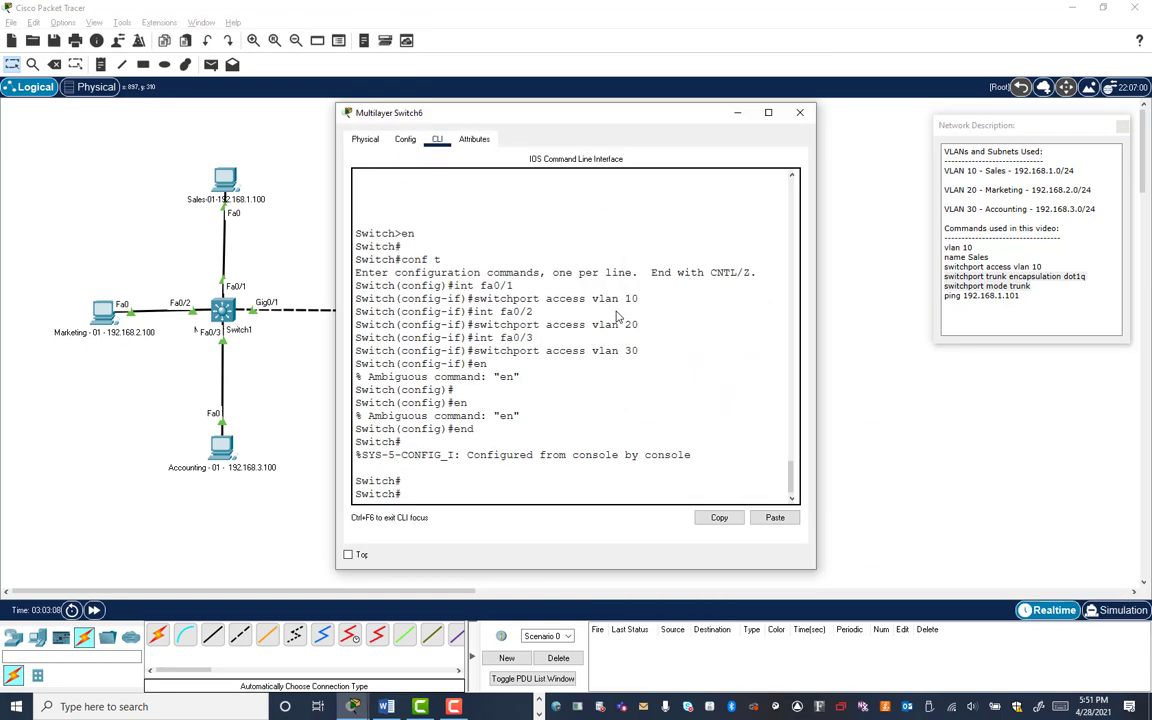
pyautogui.click(452, 485)
pyautogui.write('conf tr')
pyautogui.press('Return')
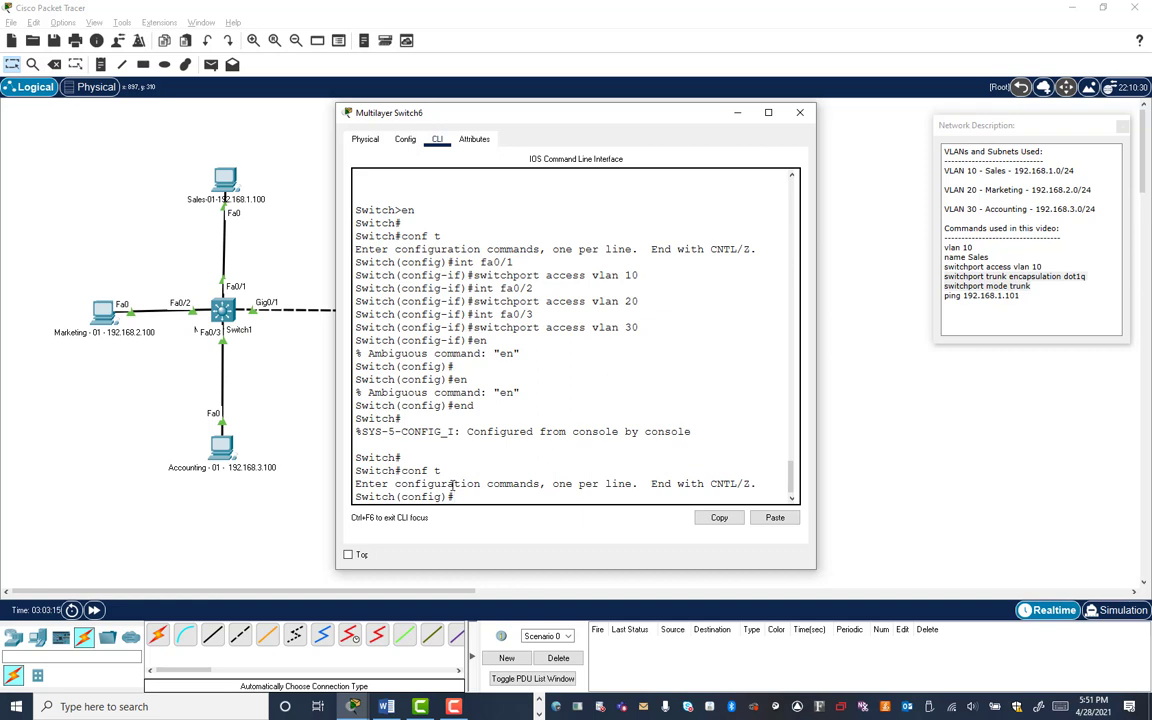
pyautogui.write('intr')
pyautogui.press('BackSpace')
pyautogui.press('Return')
pyautogui.rightClick(530, 502)
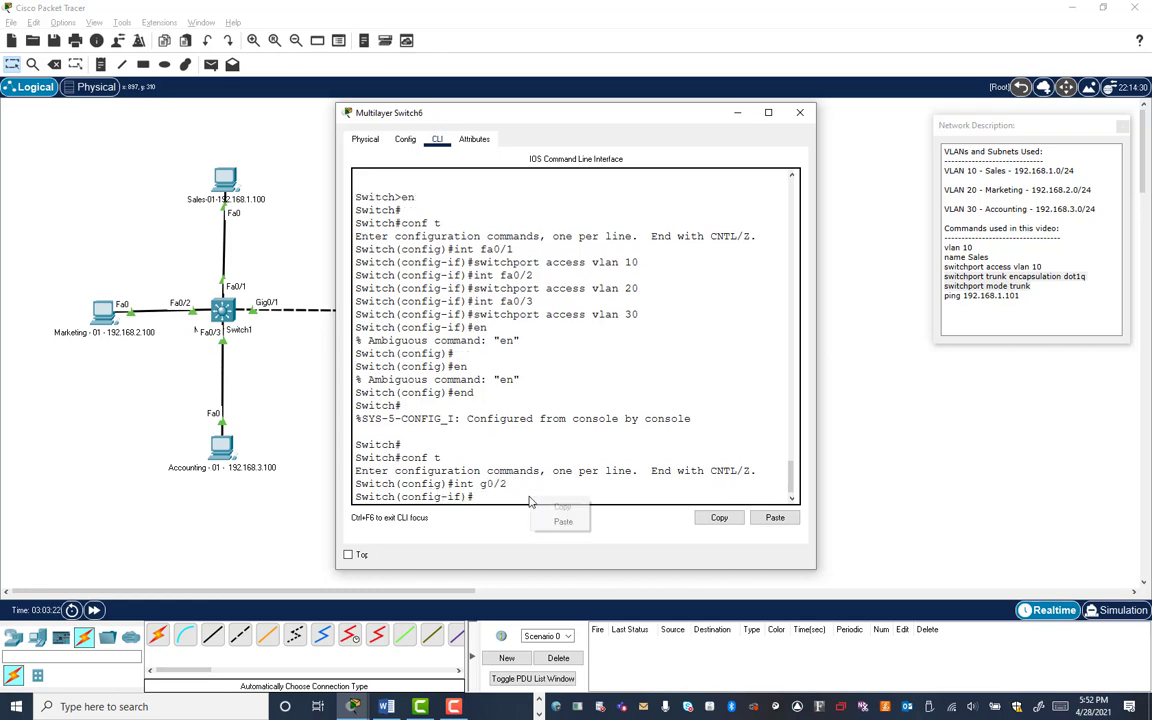
pyautogui.click(563, 521)
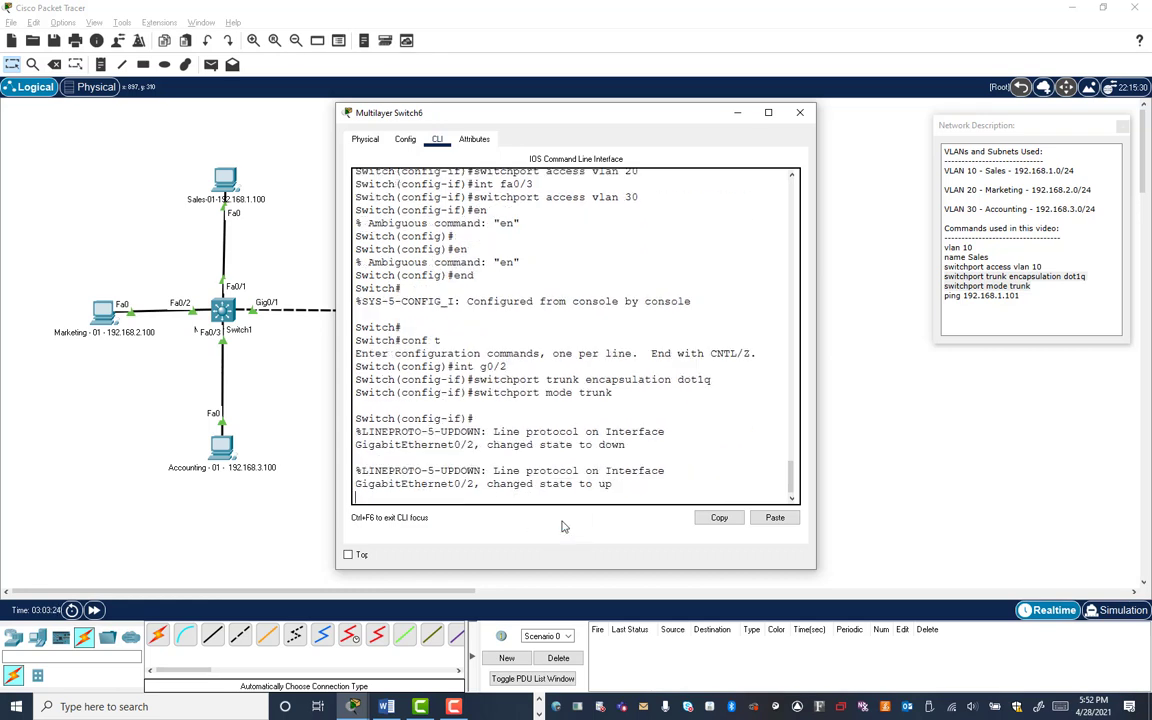
pyautogui.click(801, 114)
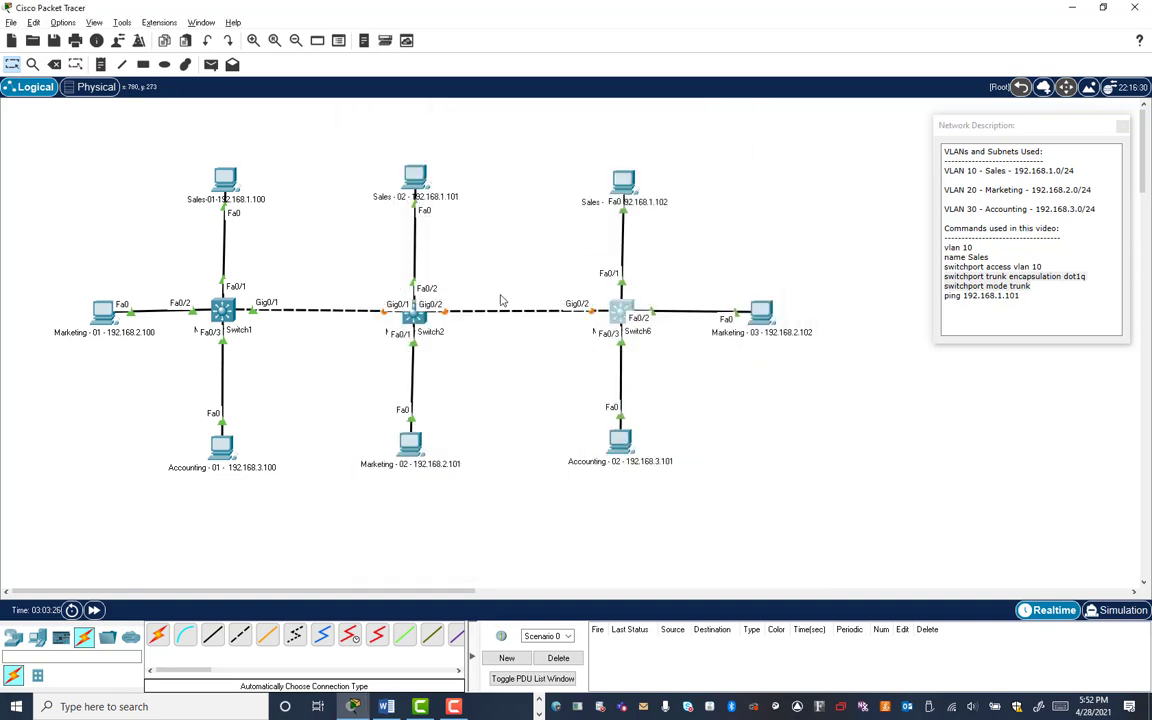
# Step: Configure Switch2's interface g0/2 as a dot1q trunk with the copied trunk commands and close the switch window
pyautogui.click(418, 322)
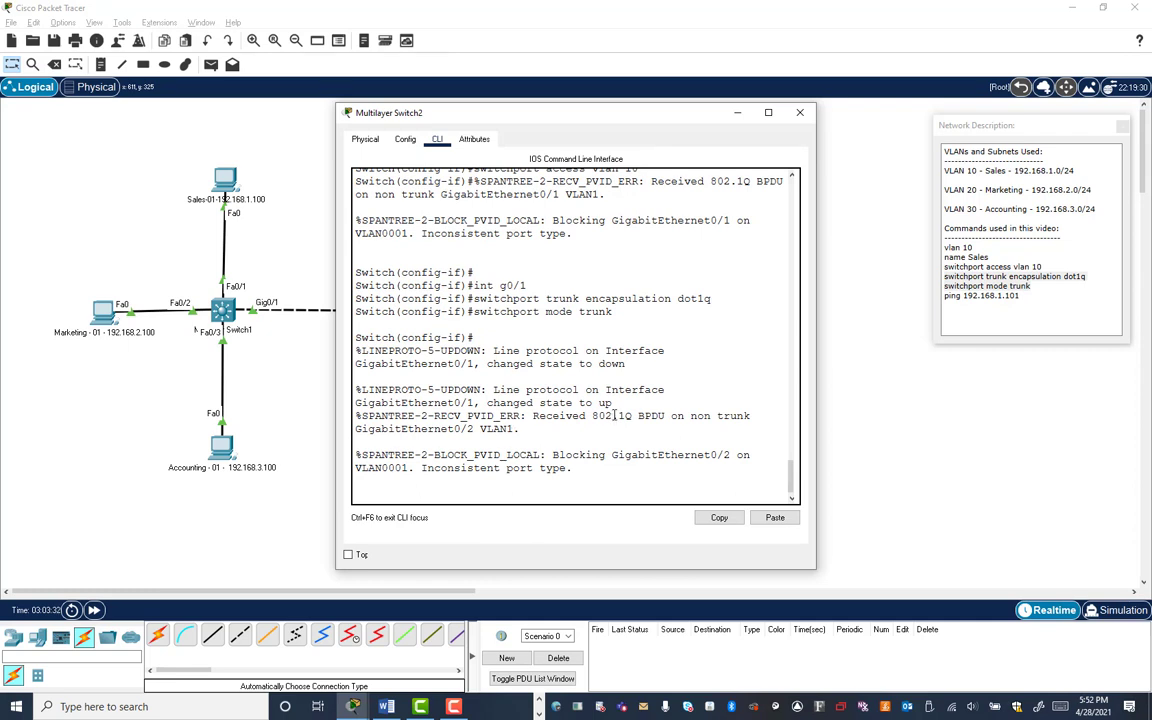
pyautogui.press('Return')
pyautogui.press('Return')
pyautogui.write('int g0/1')
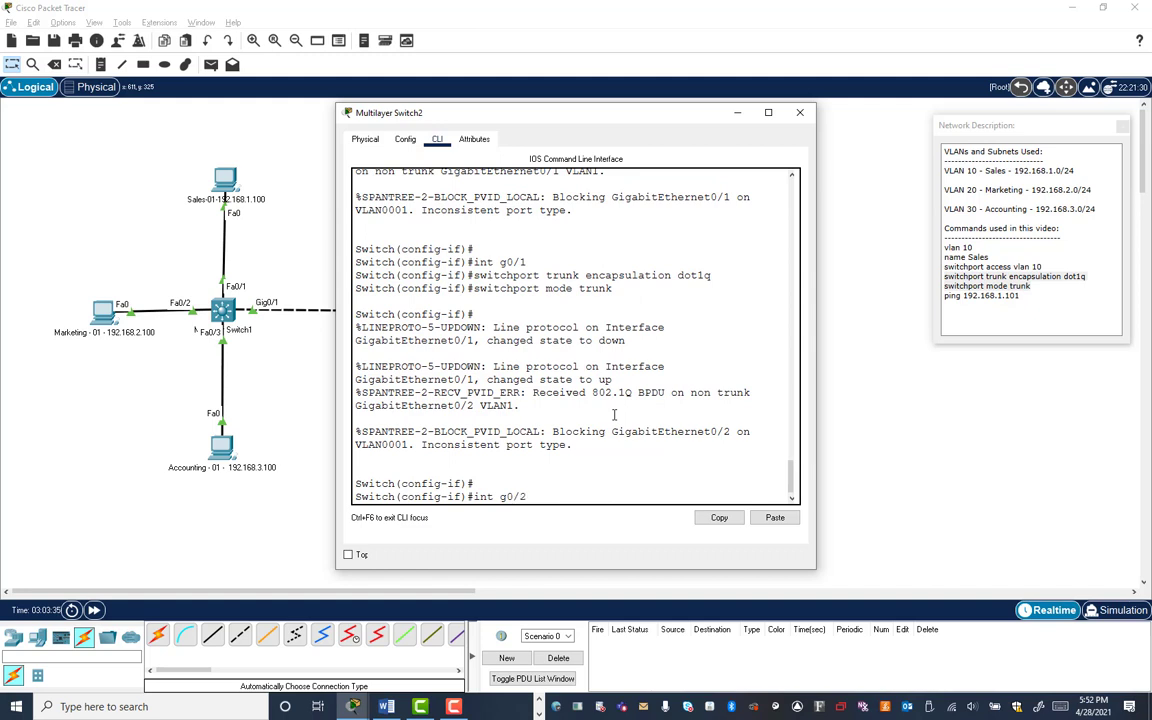
pyautogui.press('Return')
pyautogui.rightClick(516, 495)
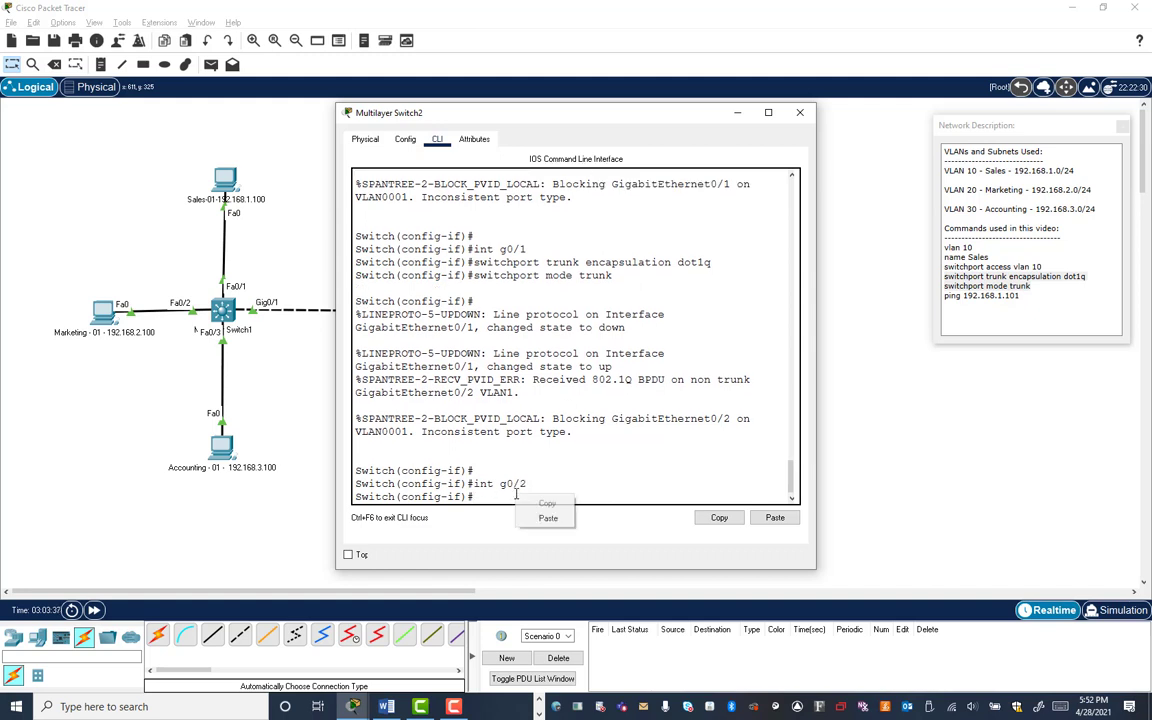
pyautogui.click(548, 517)
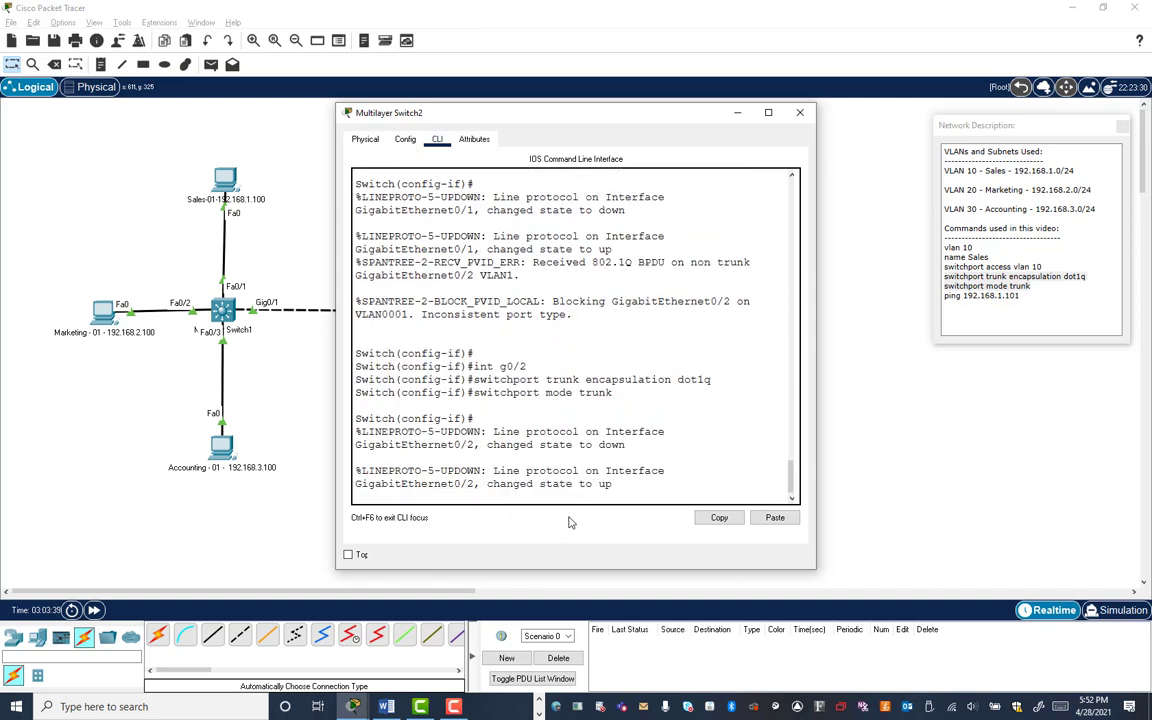
pyautogui.click(802, 113)
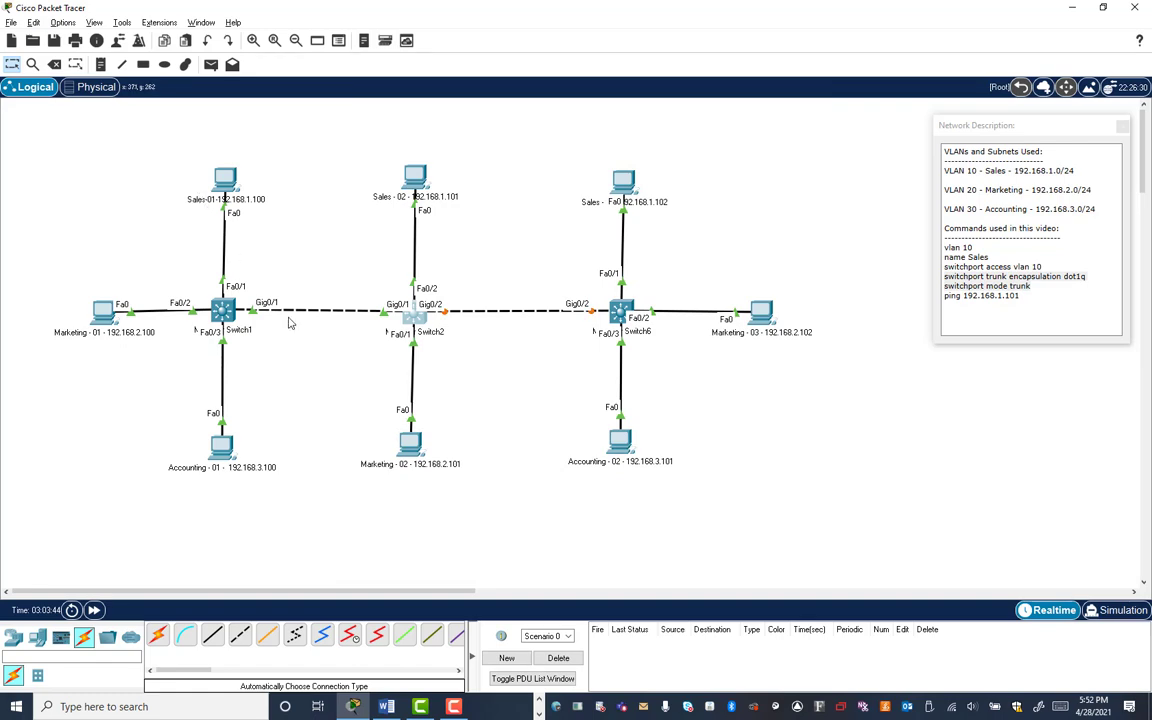
# Step: Ping 192.168.1.101 from the command prompt of Sales-01 and close the PC's window
pyautogui.click(227, 183)
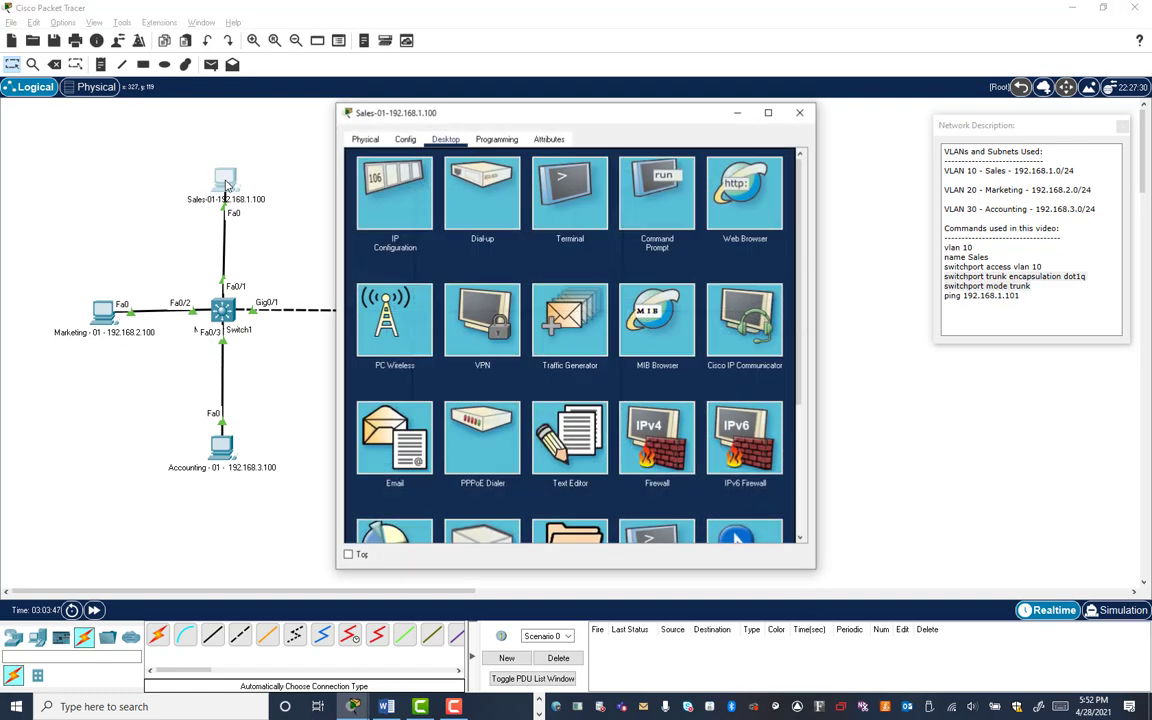
pyautogui.click(648, 165)
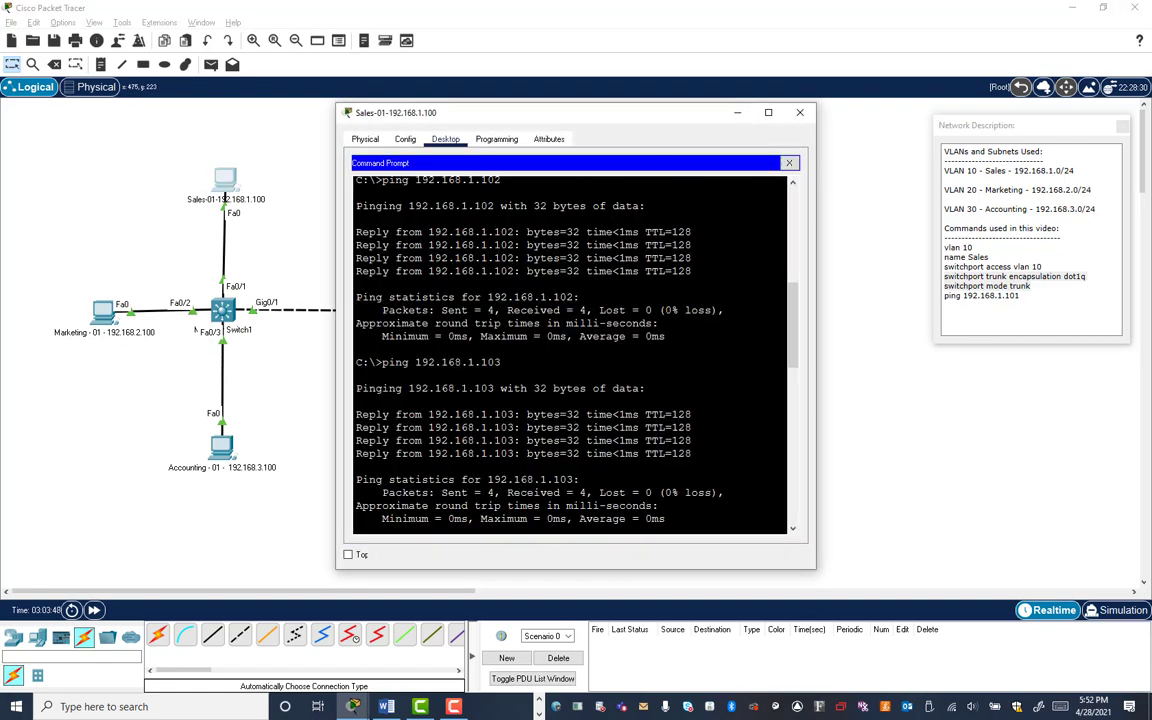
pyautogui.scroll(-15, 668, 185)
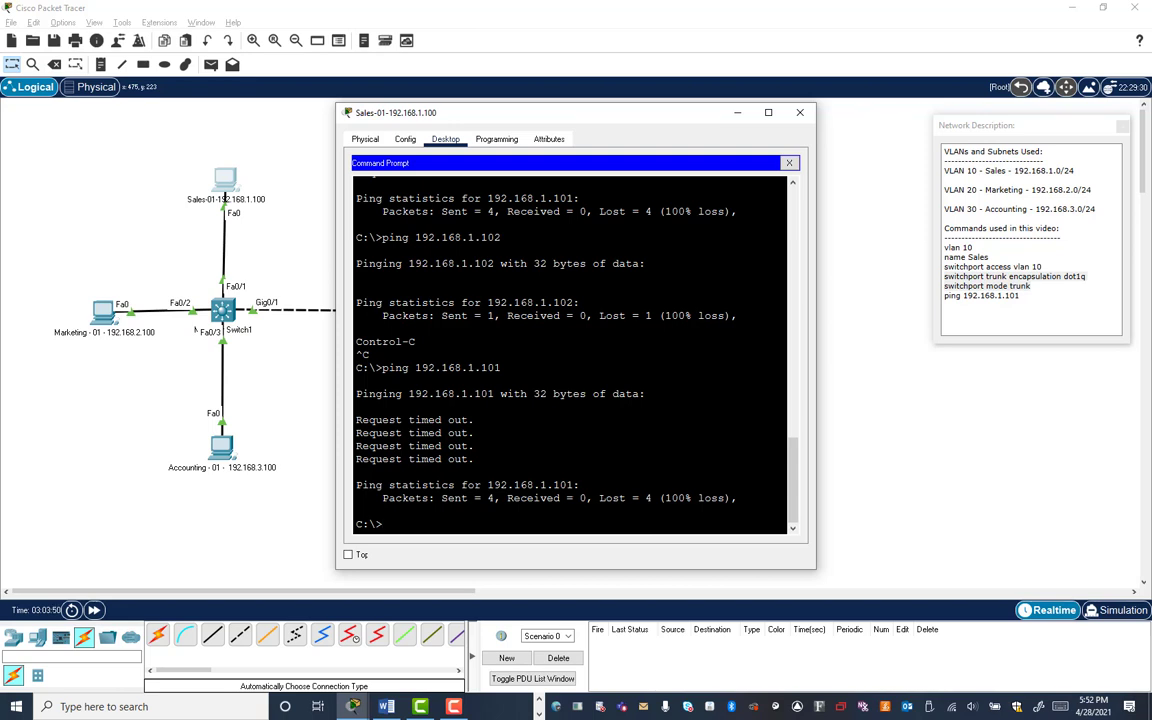
pyautogui.press('Up')
pyautogui.moveTo(675, 122); pyautogui.dragTo(882, 136)
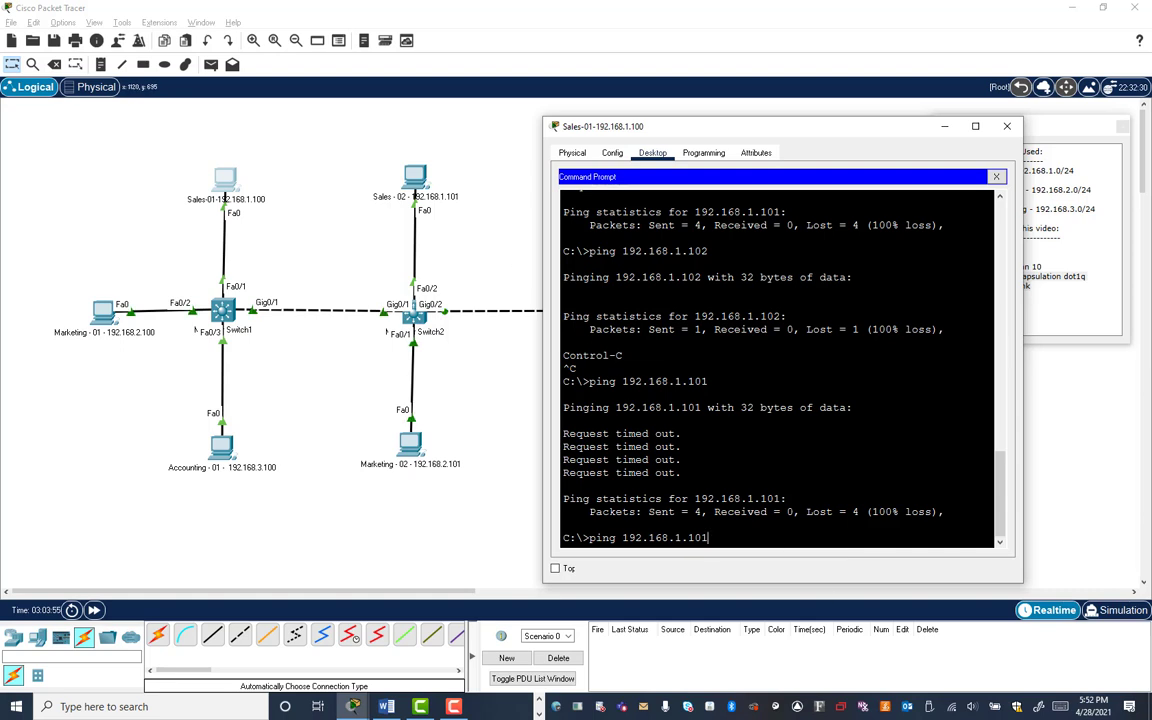
pyautogui.press('Return')
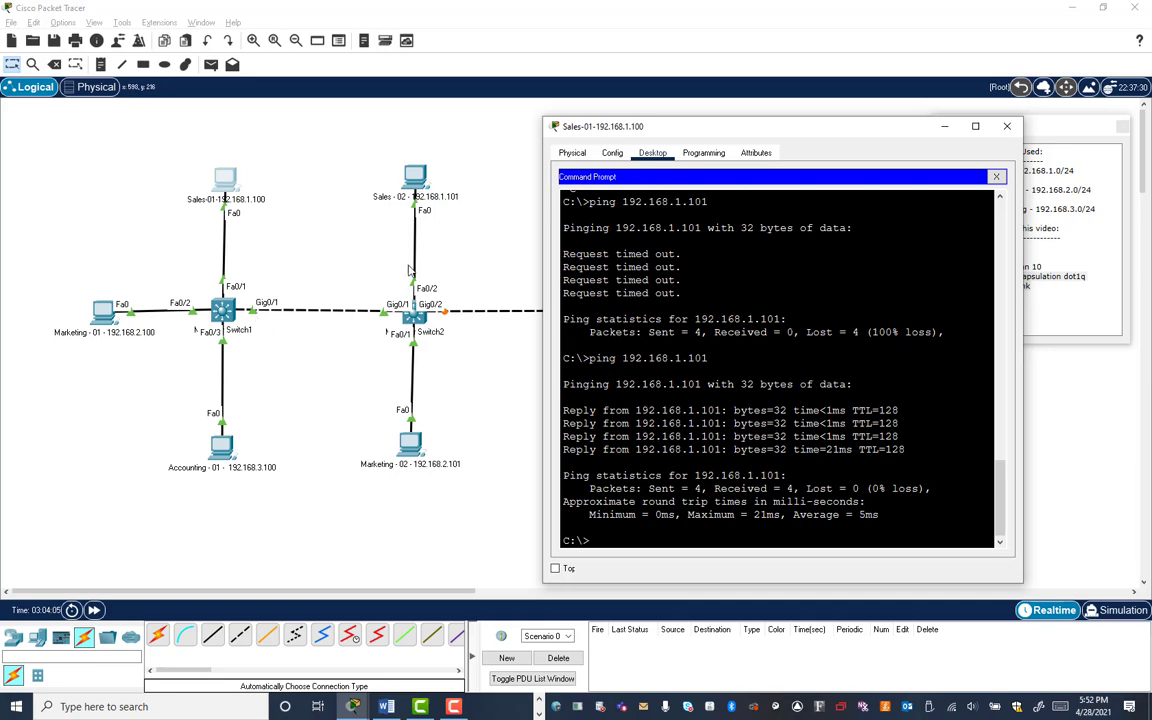
pyautogui.click(1017, 126)
# Step: Leave configuration mode on Switch1 with end, list its trunk interfaces with sh int trunk, and close the switch window
pyautogui.click(226, 311)
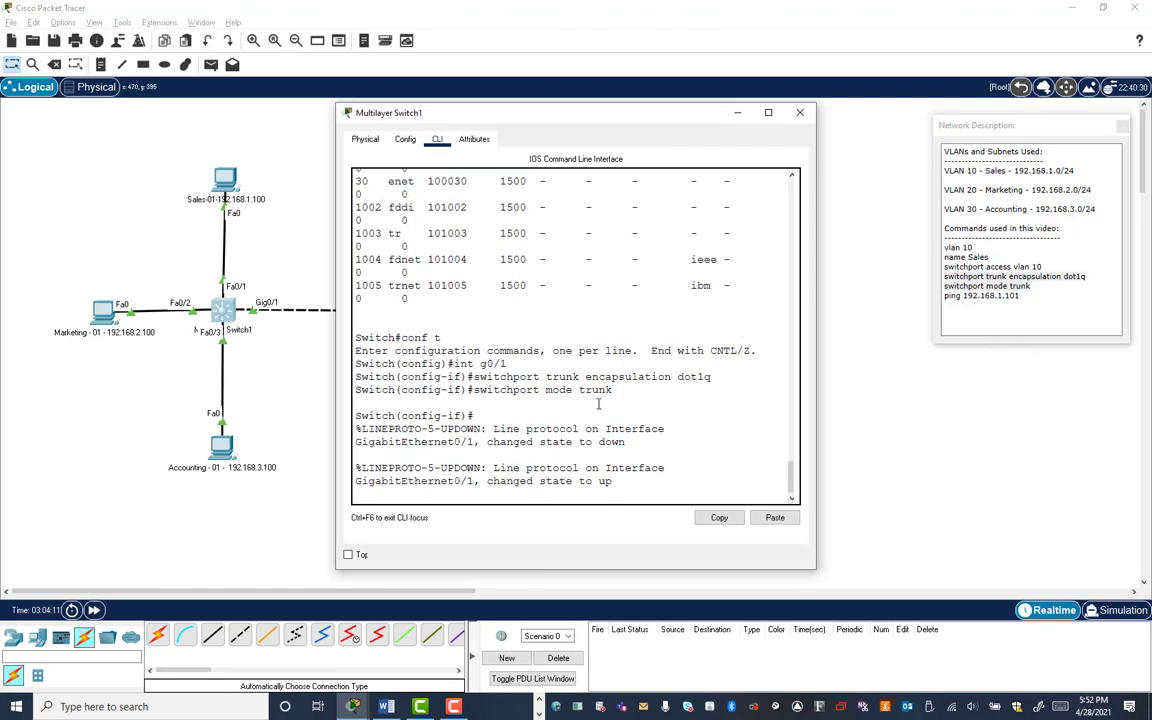
pyautogui.press('Return')
pyautogui.press('Return')
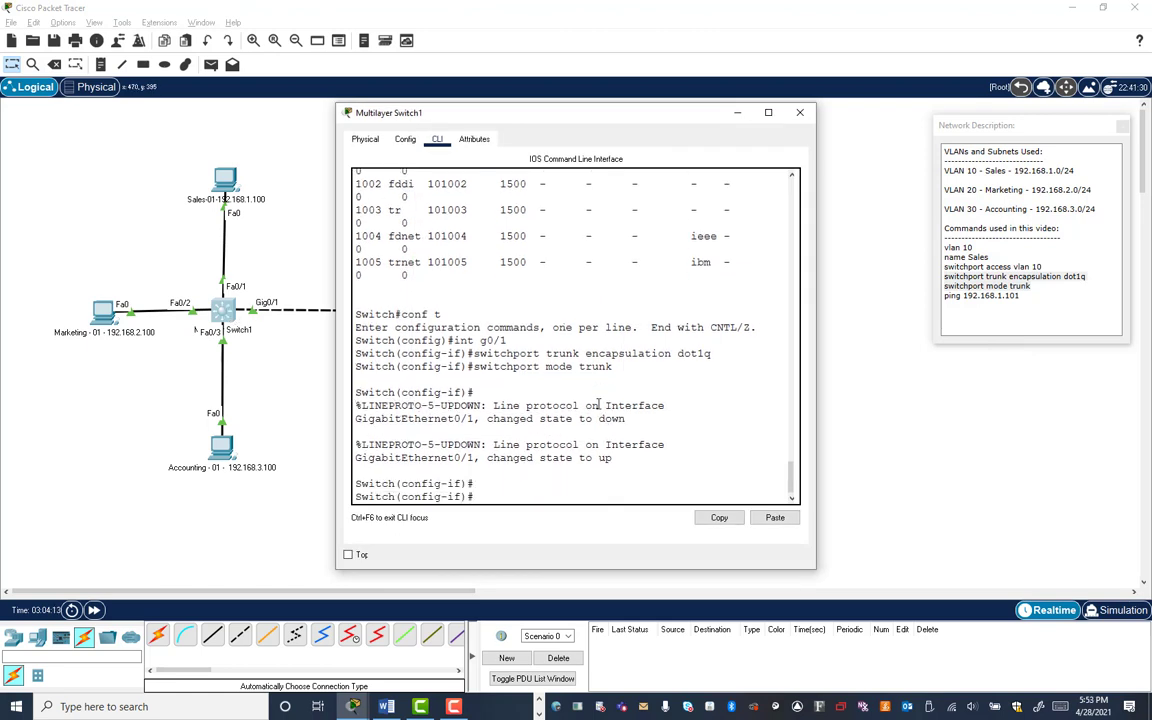
pyautogui.write('end')
pyautogui.press('Return')
pyautogui.press('Return')
pyautogui.press('Return')
pyautogui.press('Return')
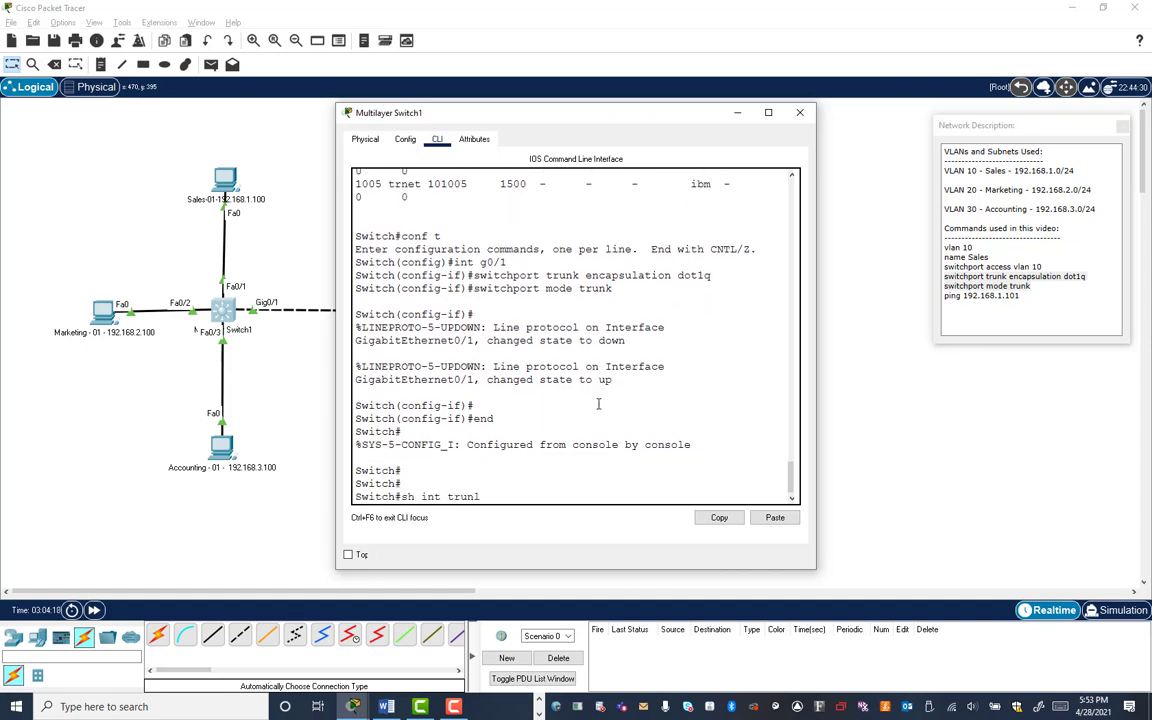
pyautogui.write('sh int trunk')
pyautogui.press('Return')
pyautogui.press('Return')
pyautogui.press('Return')
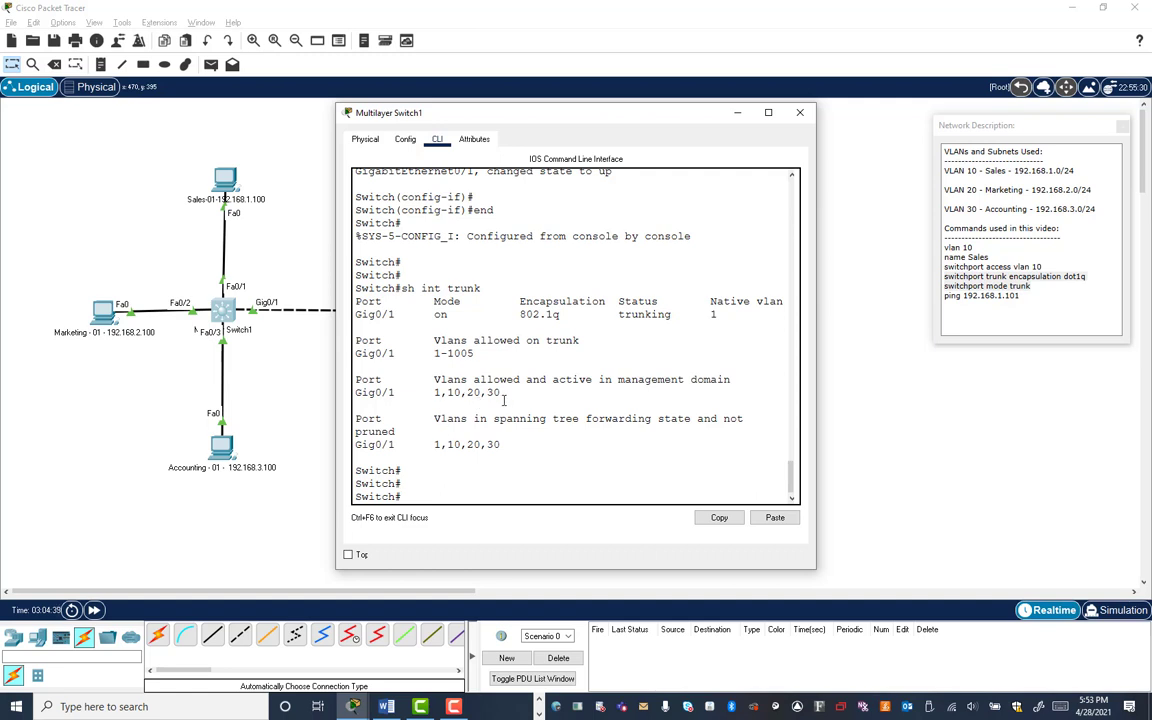
pyautogui.click(800, 112)
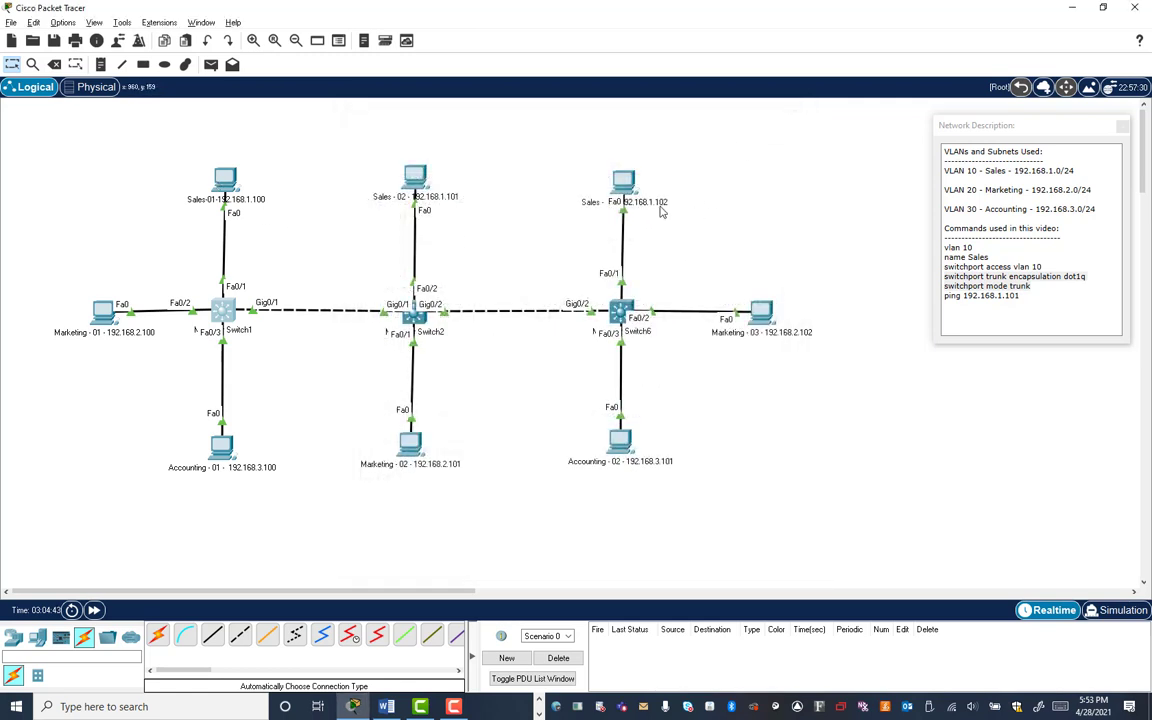
pyautogui.click(222, 178)
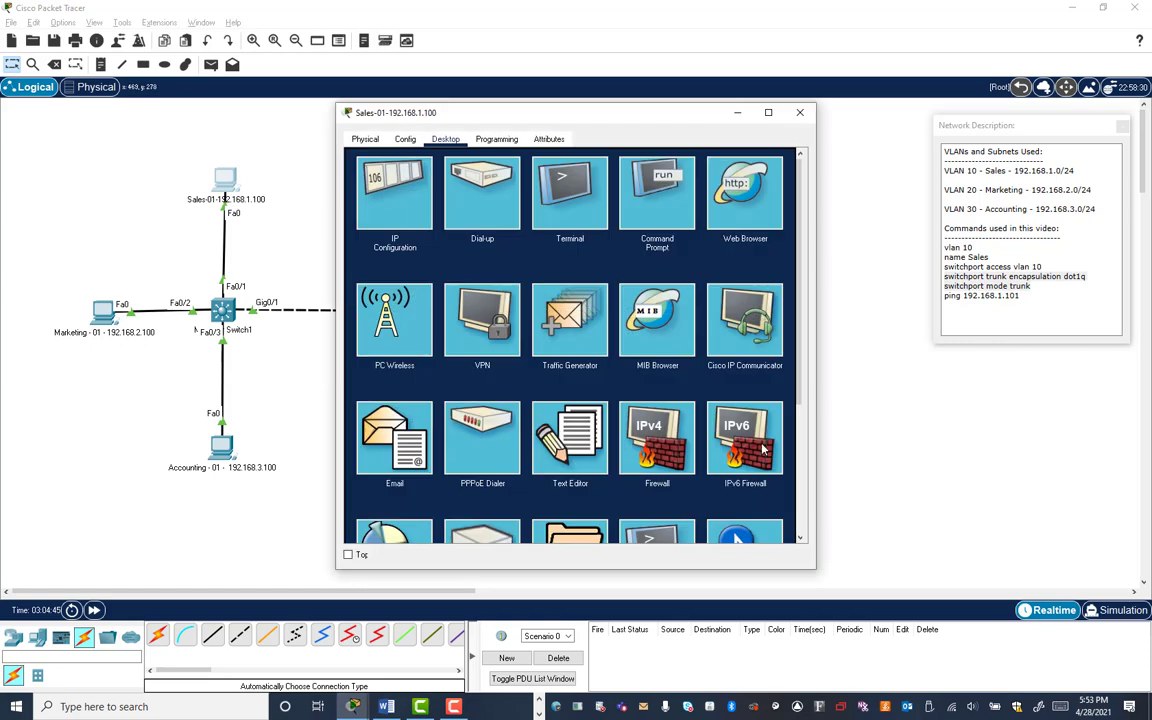
pyautogui.click(412, 180)
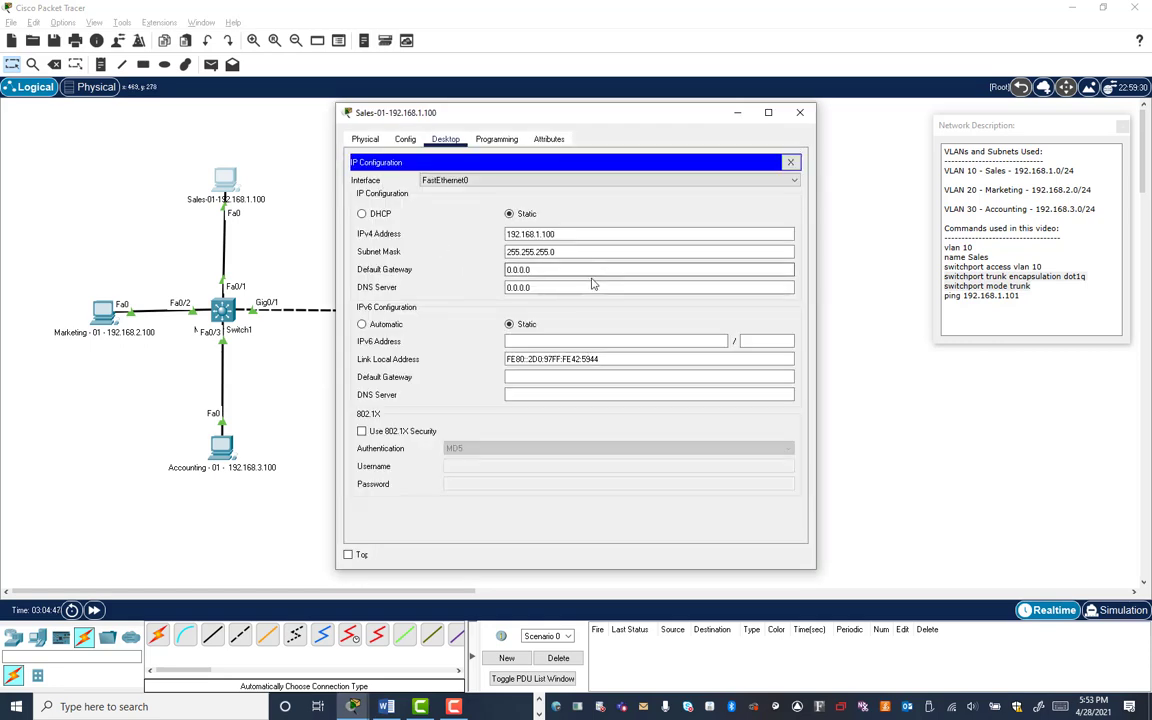
pyautogui.click(800, 112)
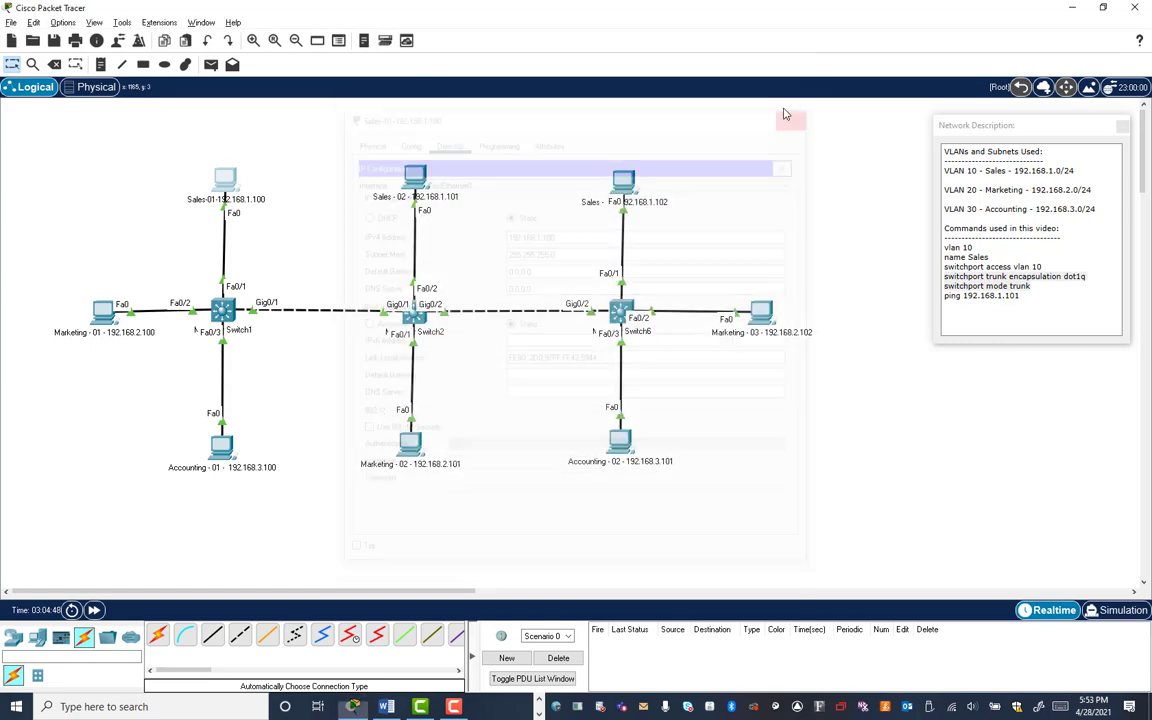
# Step: Ping 192.168.1.102 from the command prompt of Sales-01 and close the PC's window
pyautogui.click(230, 183)
pyautogui.click(648, 188)
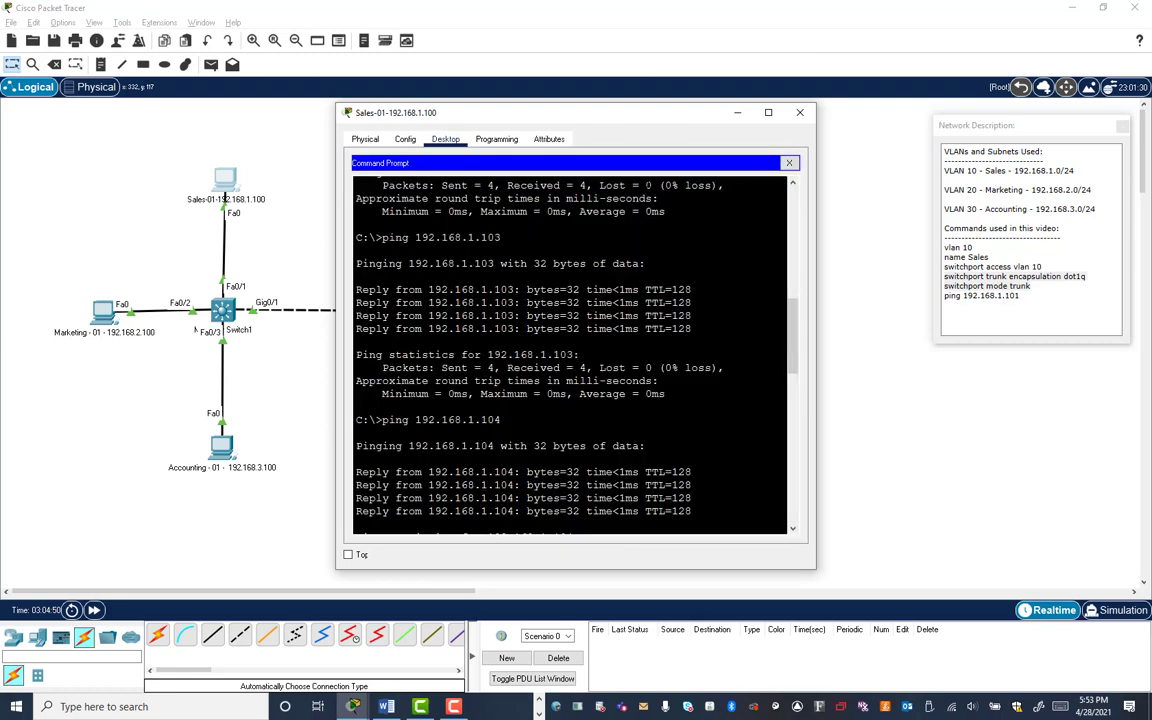
pyautogui.press('Return')
pyautogui.press('Return')
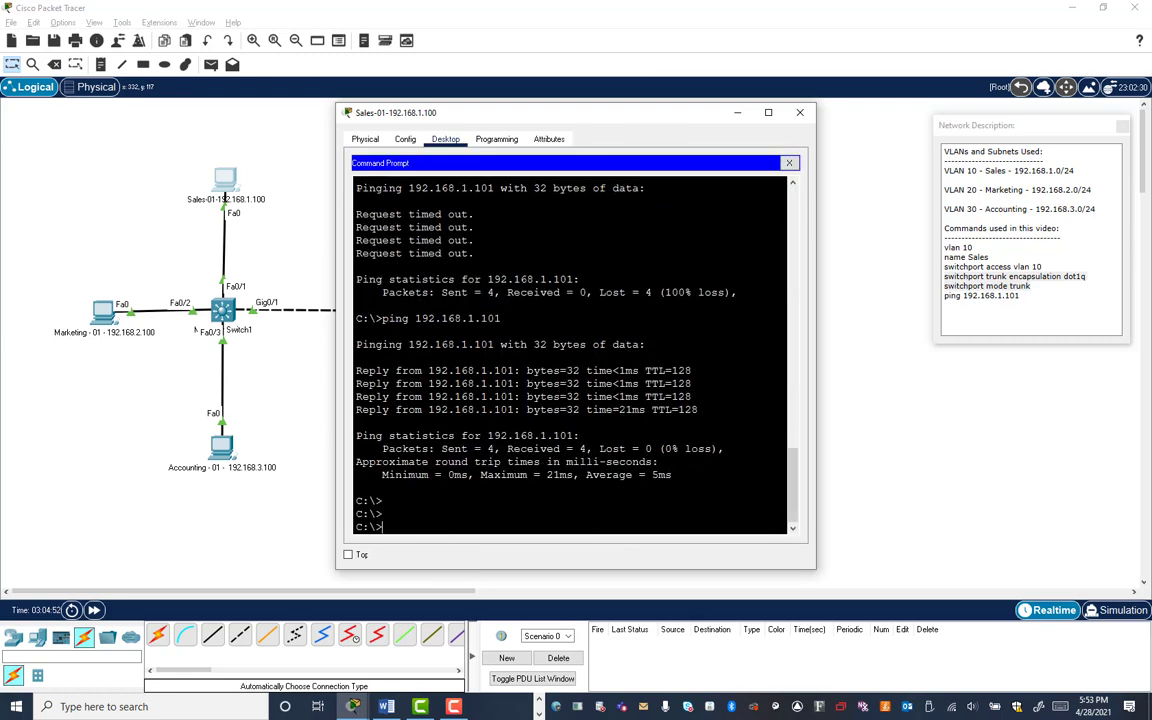
pyautogui.press('Up')
pyautogui.press('Return')
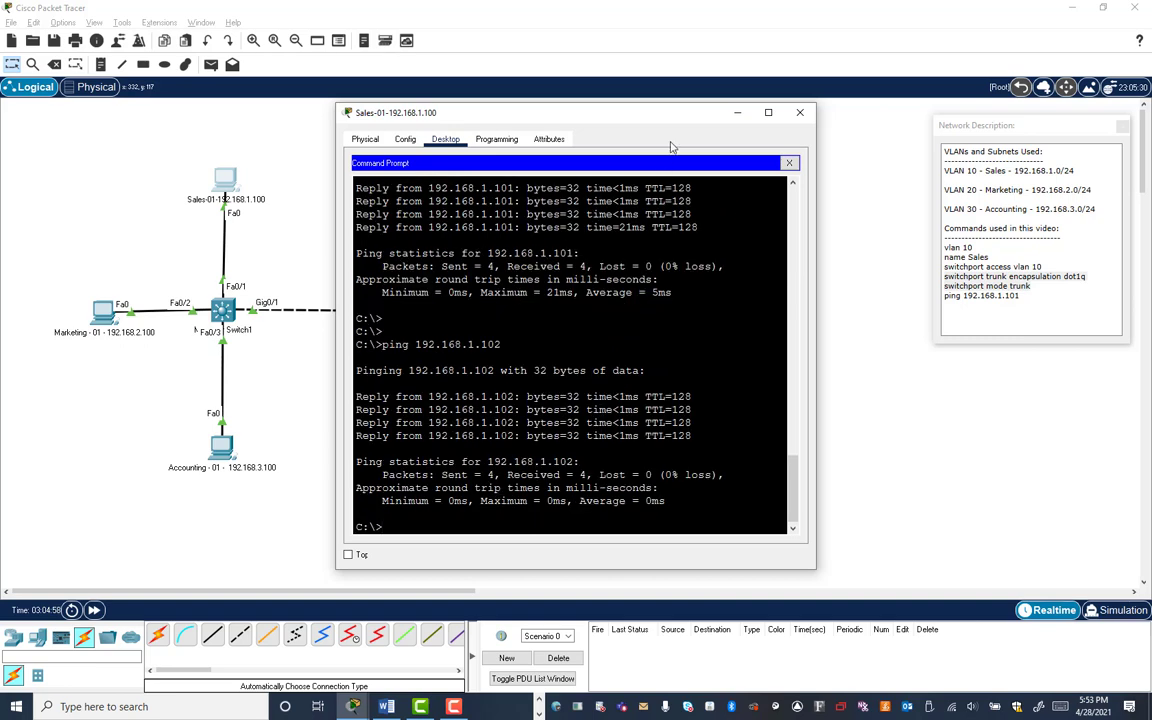
pyautogui.click(800, 112)
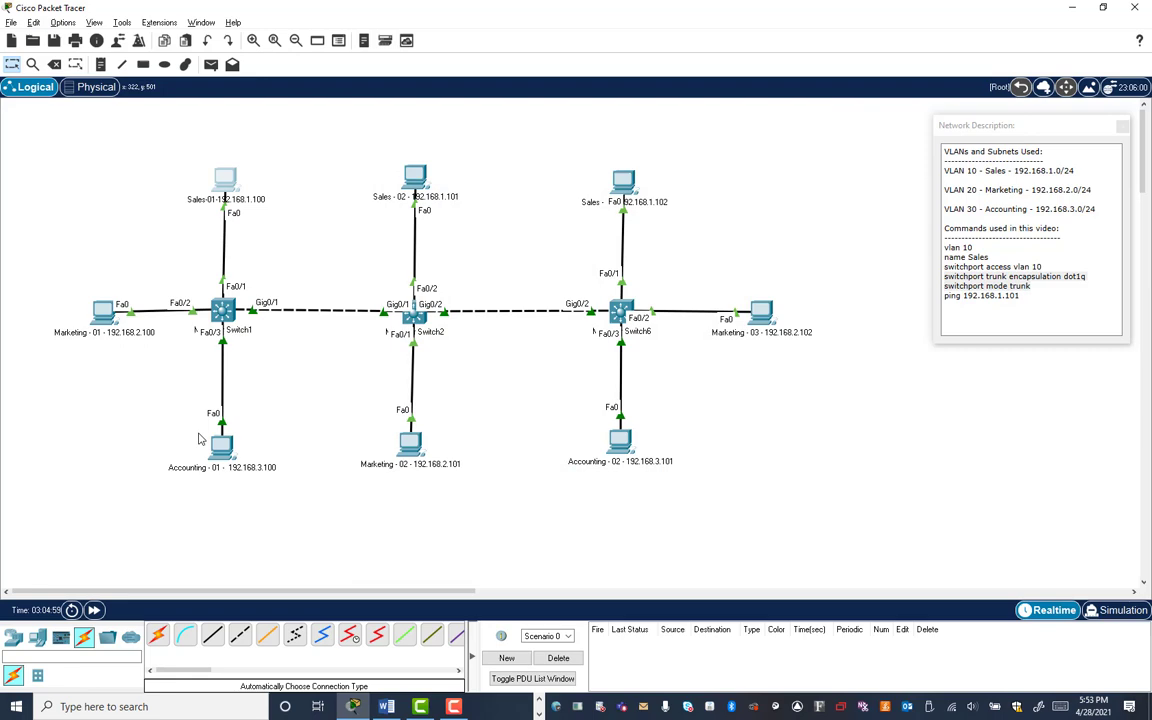
# Step: Ping 192.168.2.101 from the command prompt of Marketing-01
pyautogui.click(108, 312)
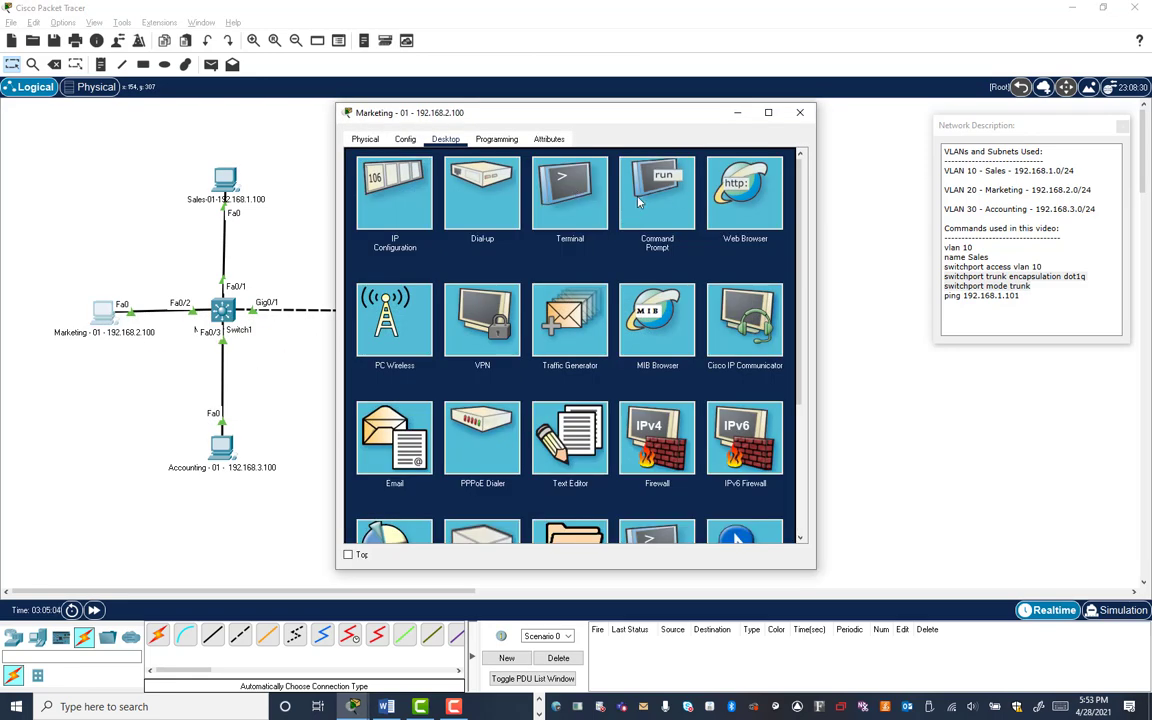
pyautogui.click(655, 200)
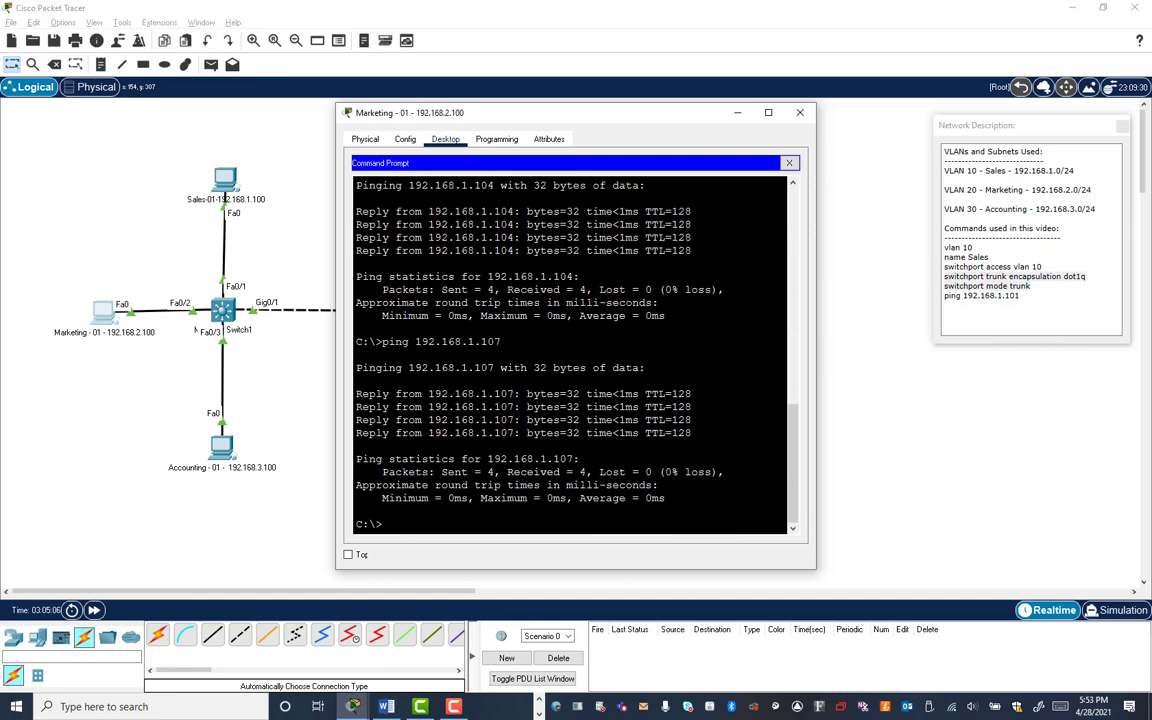
pyautogui.press('Return')
pyautogui.press('Return')
pyautogui.write('ping 192.168.1.1')
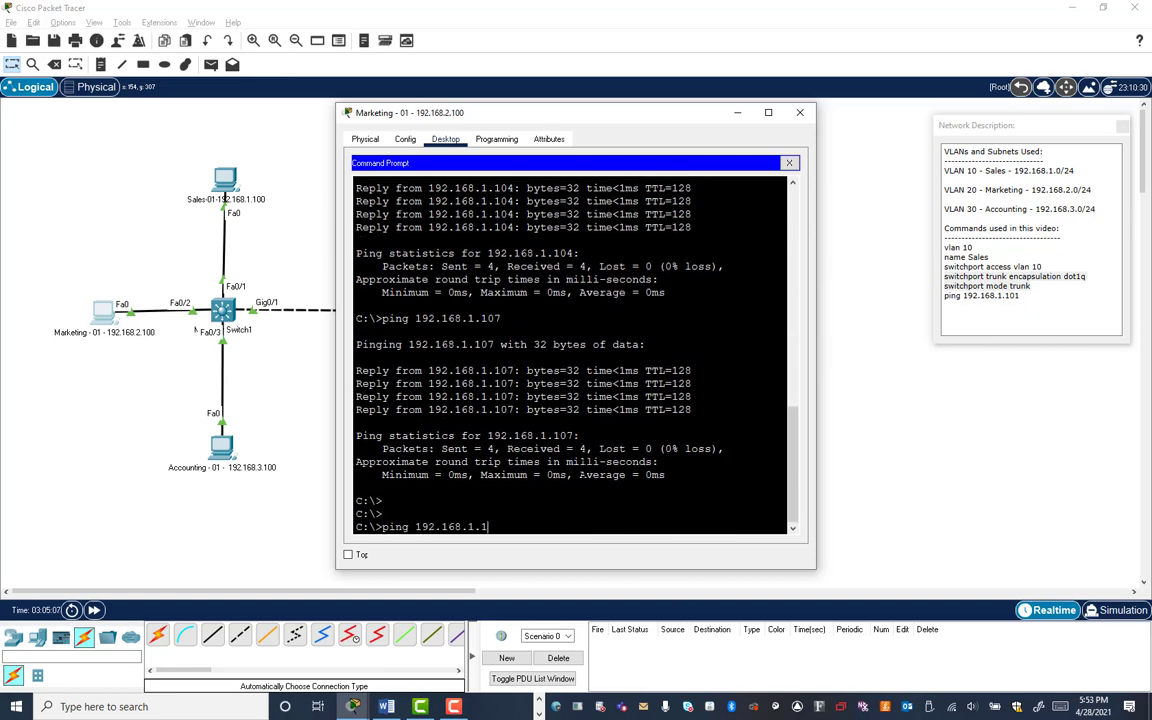
pyautogui.press('BackSpace')
pyautogui.press('BackSpace')
pyautogui.press('BackSpace')
pyautogui.write('2.101')
pyautogui.press('Return')
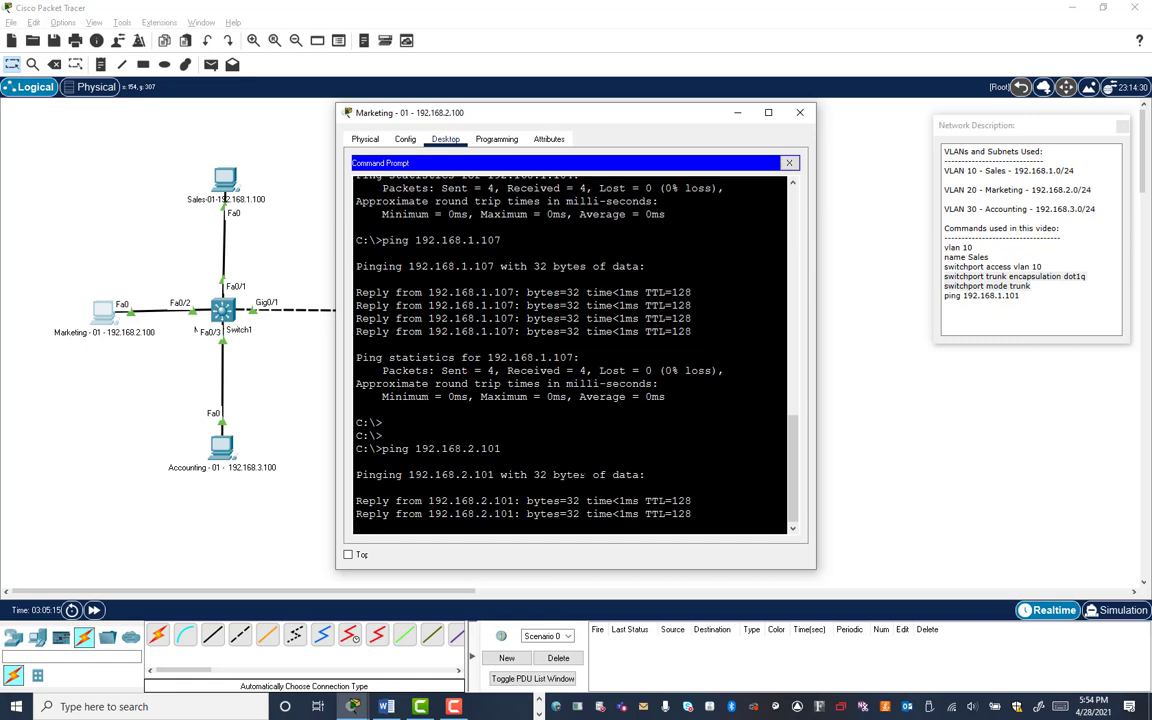
# Step: Ping 192.168.2.102 from Marketing-01's command prompt and close the PC's window
pyautogui.moveTo(673, 121); pyautogui.dragTo(928, 62)
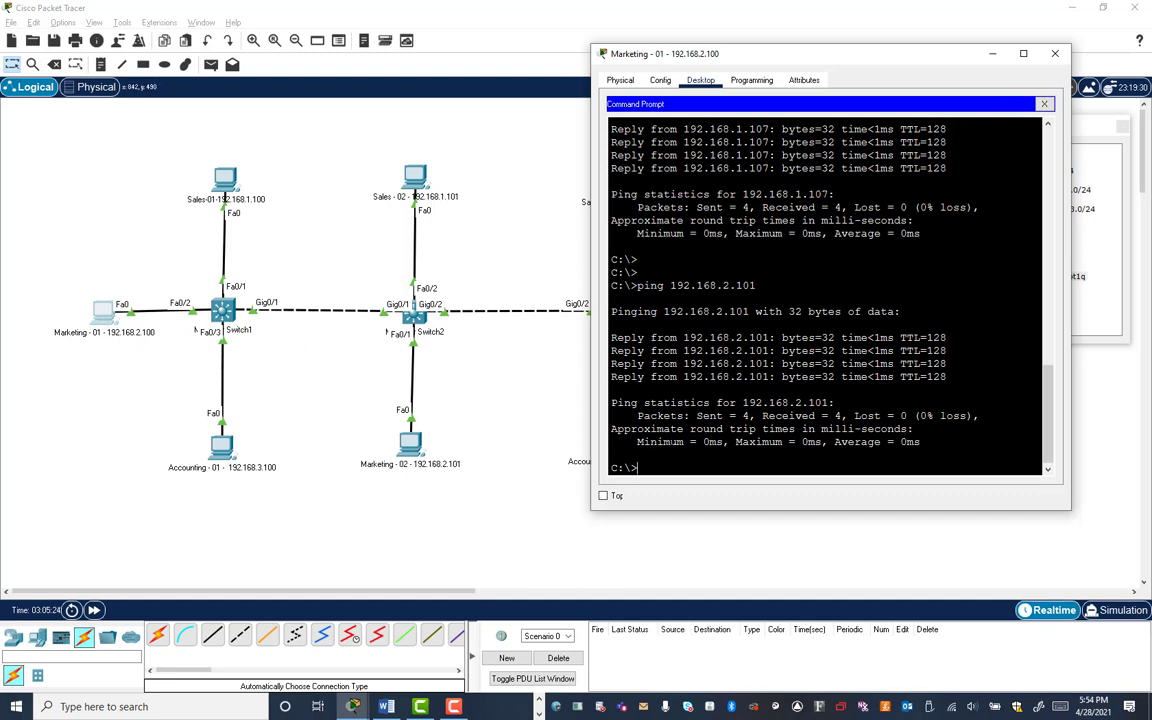
pyautogui.press('Up')
pyautogui.press('BackSpace')
pyautogui.write('2.168.2.10')
pyautogui.press('Return')
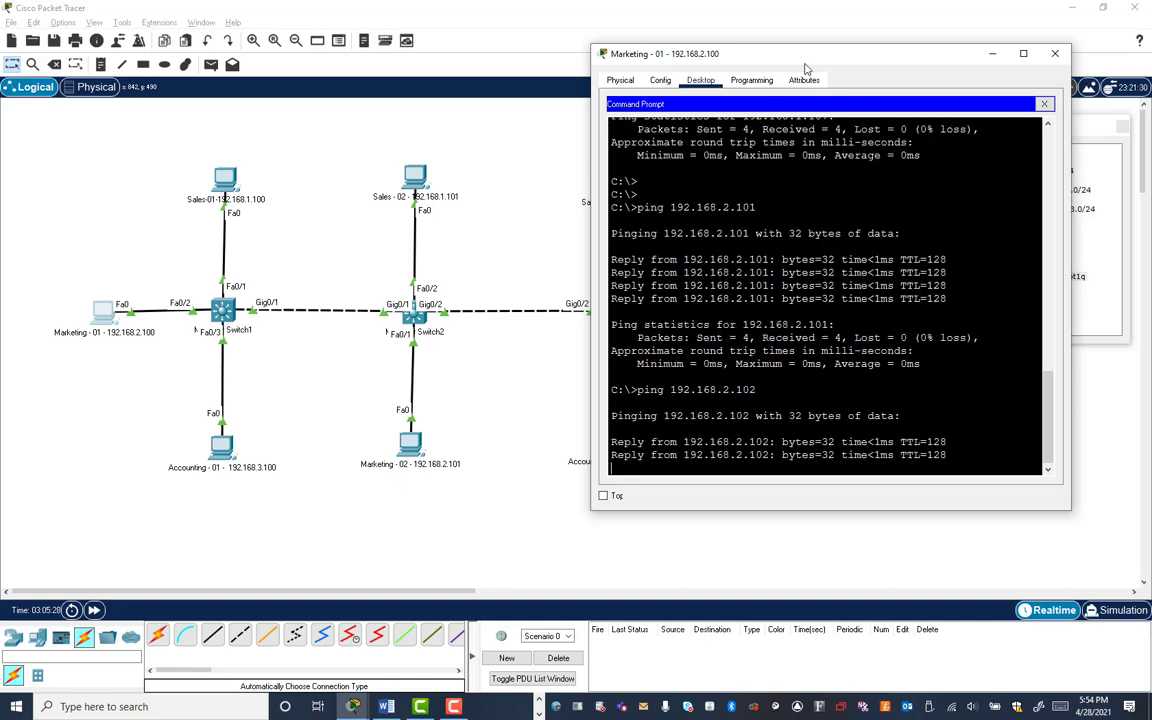
pyautogui.moveTo(790, 56); pyautogui.dragTo(262, 122)
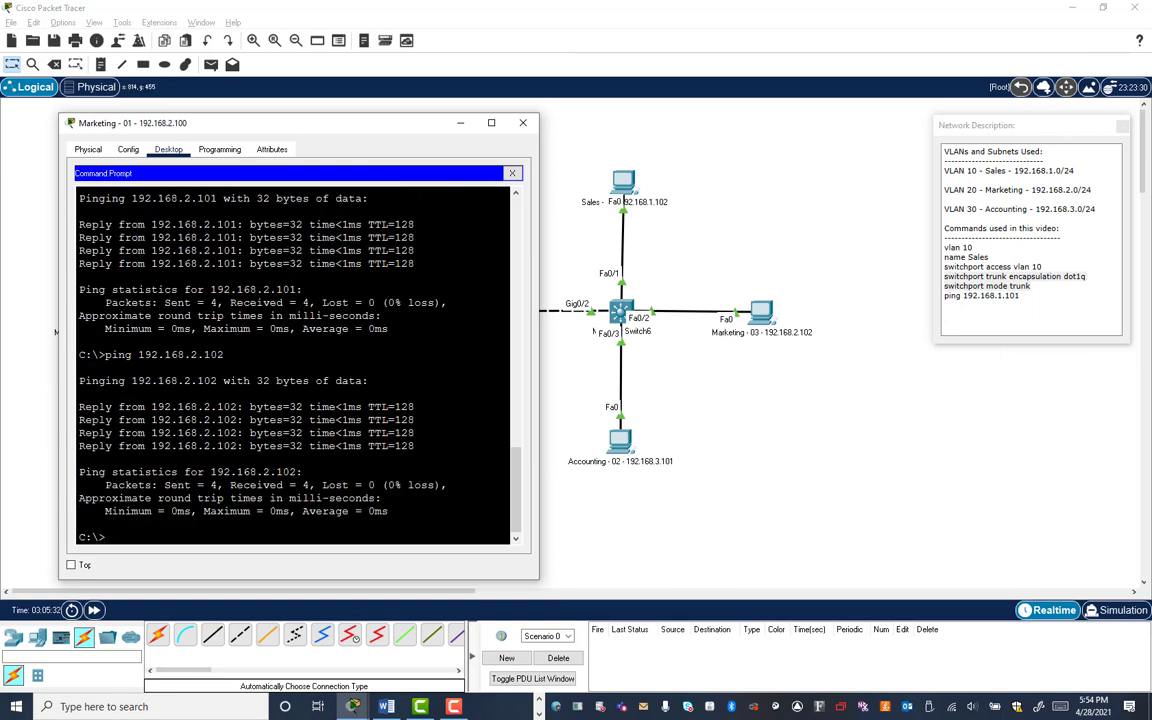
pyautogui.click(523, 124)
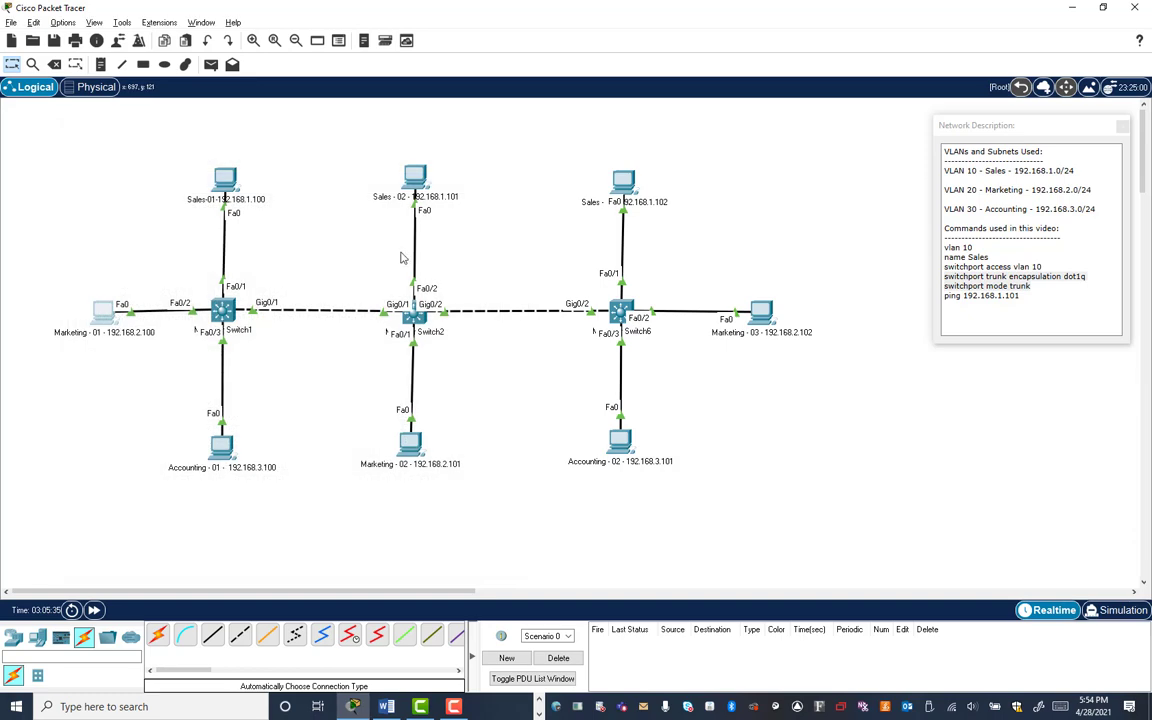
# Step: Ping 192.168.3.101 from the command prompt of Accounting-01 and close the PC's window
pyautogui.click(221, 445)
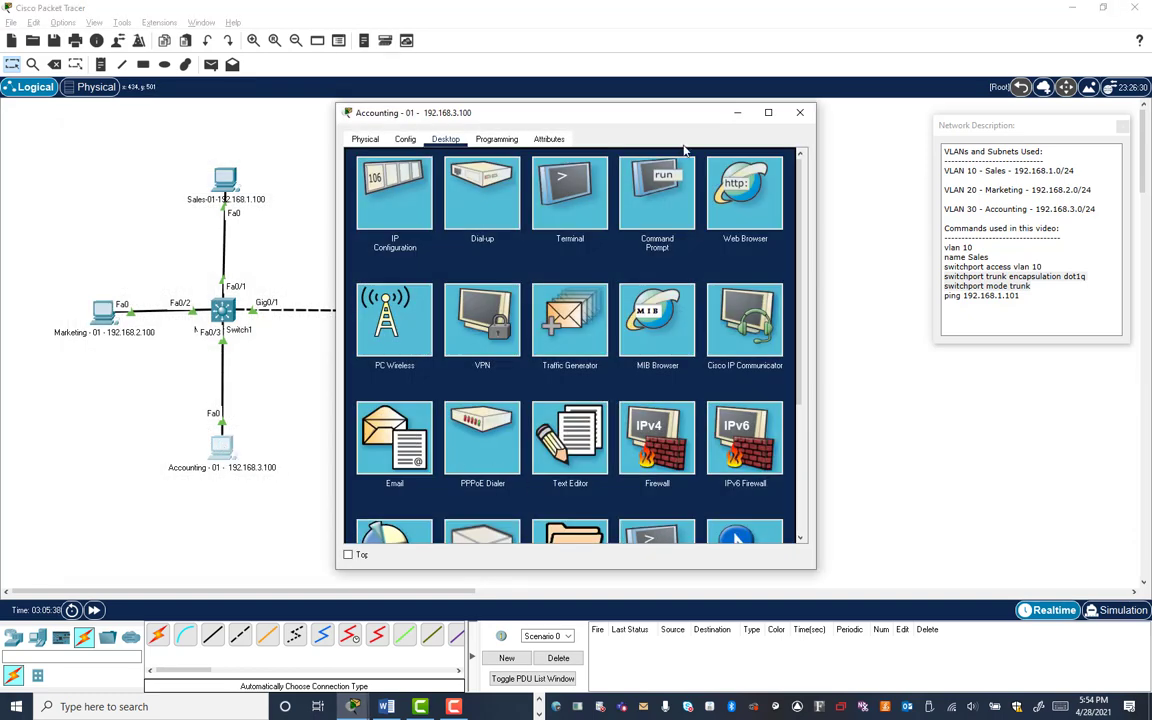
pyautogui.click(655, 204)
pyautogui.write('pin')
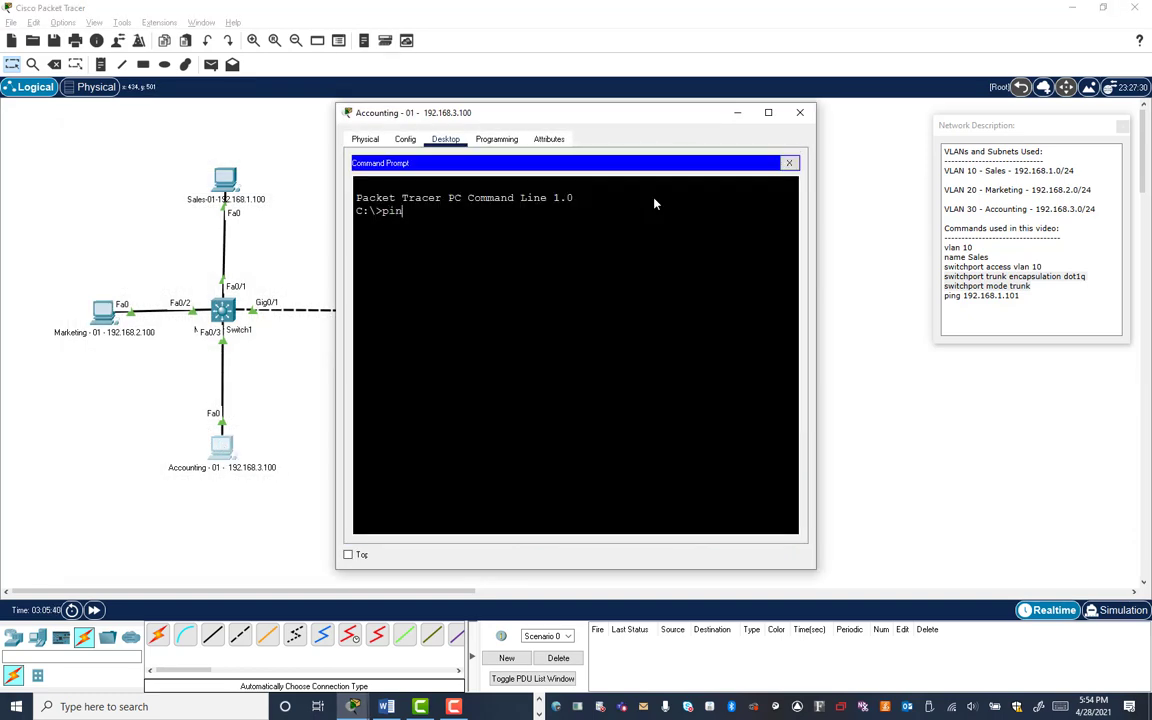
pyautogui.write('g 192.168.3.101')
pyautogui.press('Return')
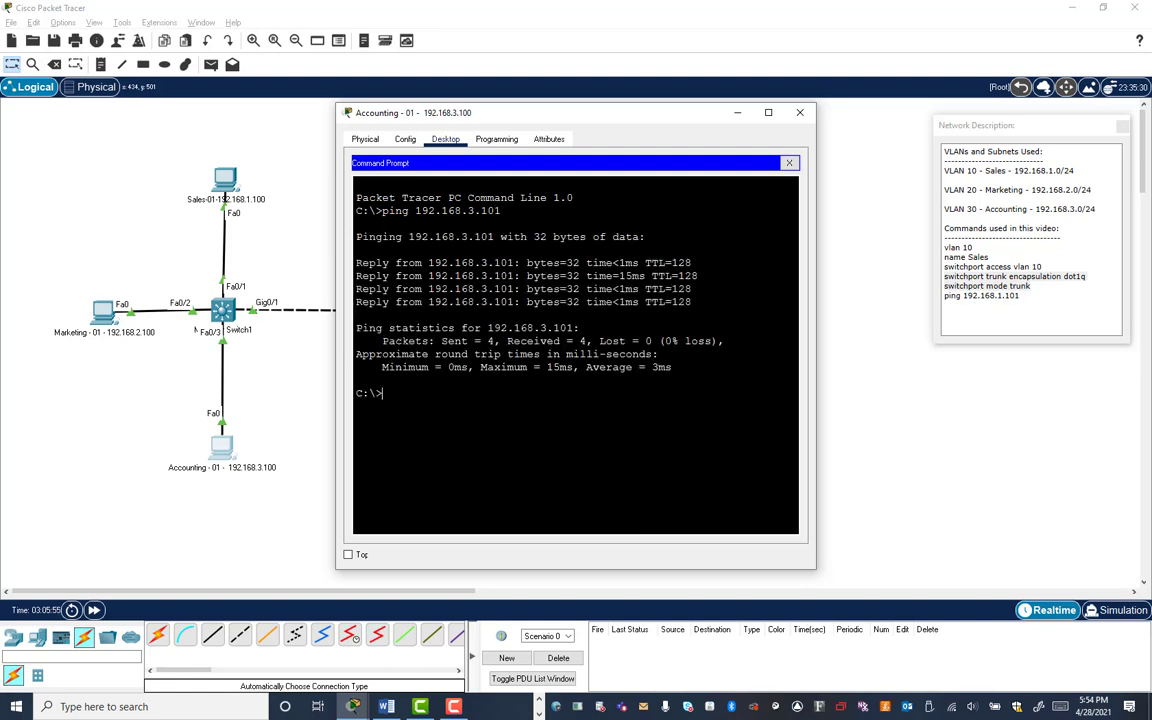
pyautogui.moveTo(538, 110); pyautogui.dragTo(1122, 274)
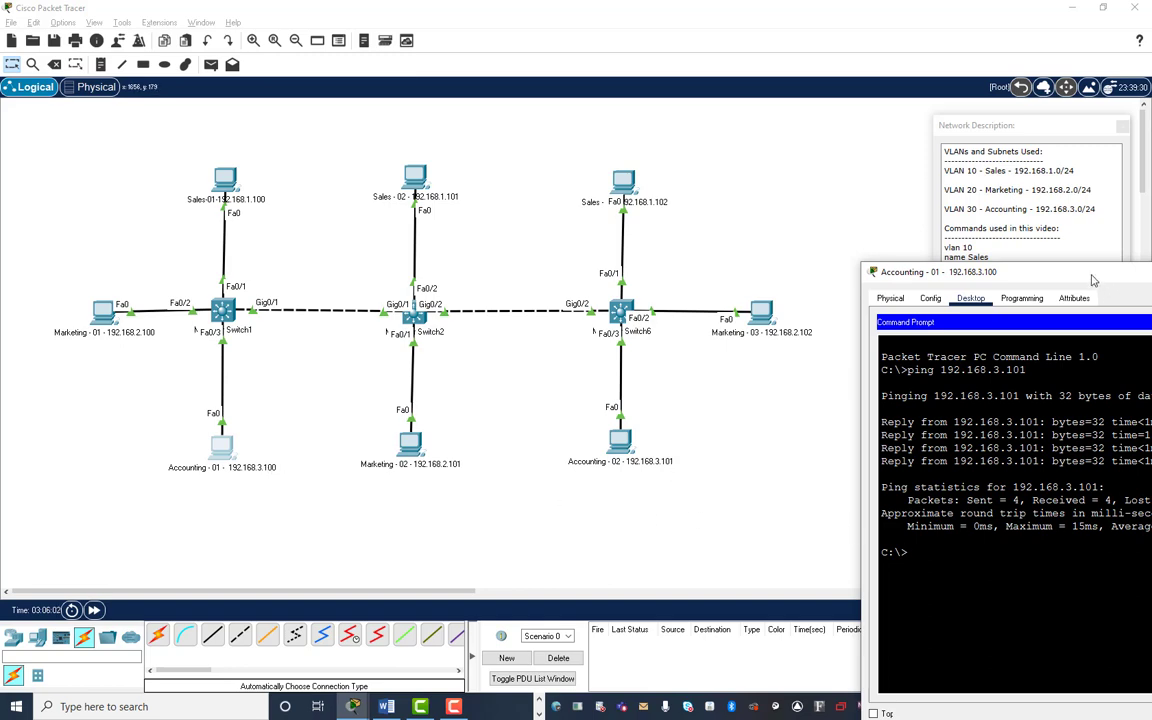
pyautogui.moveTo(1017, 268); pyautogui.dragTo(670, 168)
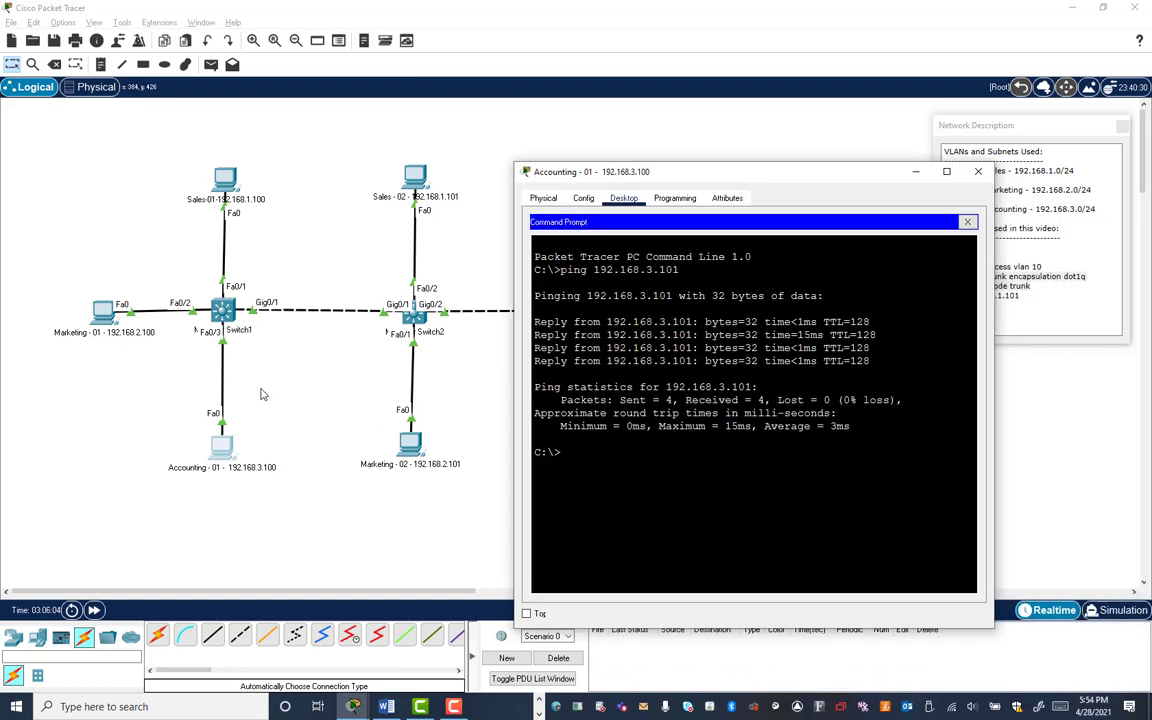
pyautogui.click(979, 173)
# Step: Switch to Word
pyautogui.click(387, 706)
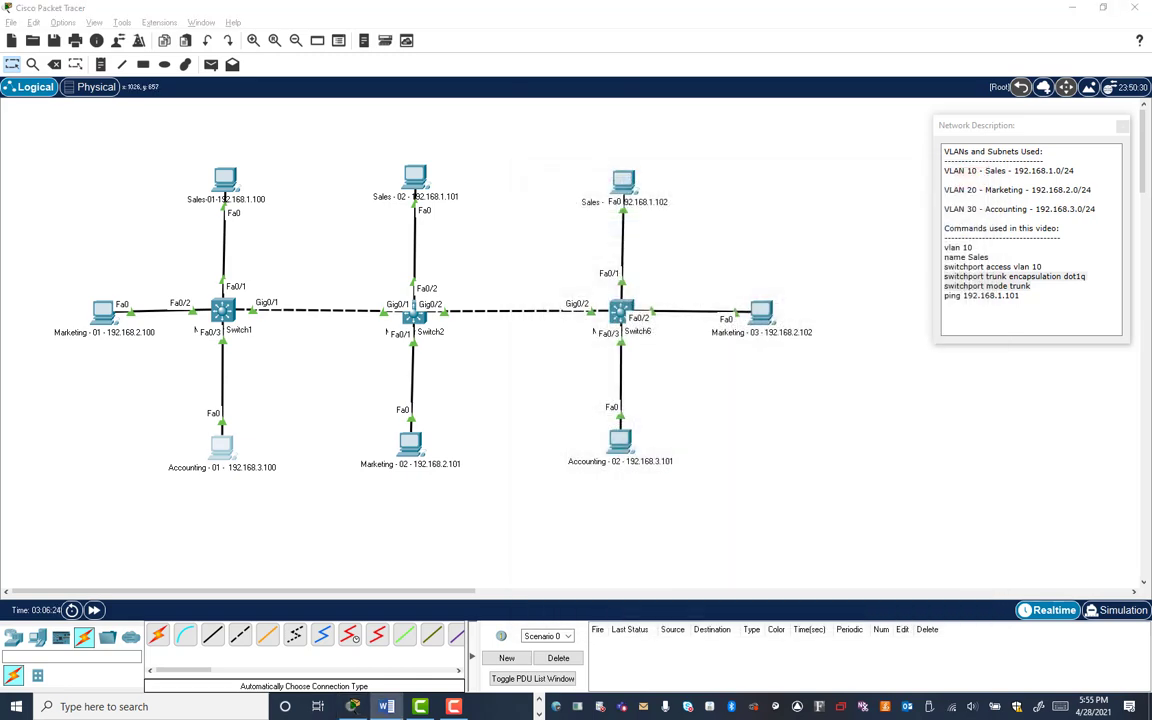